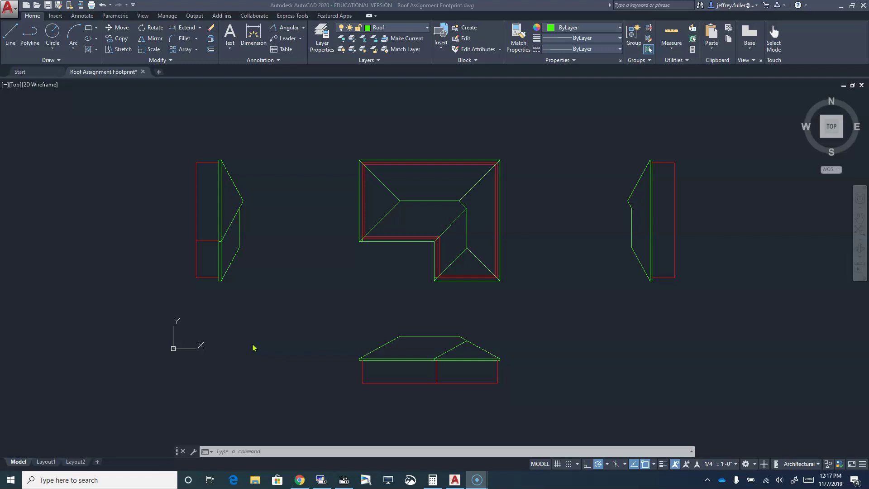
Examine the finished hip roof plan and its elevations, rotating the plan view a quarter turn to inspect the east elevation.
{"action": "scroll", "coordinate": [270, 353], "scroll_direction": "down", "scroll_amount": 1}
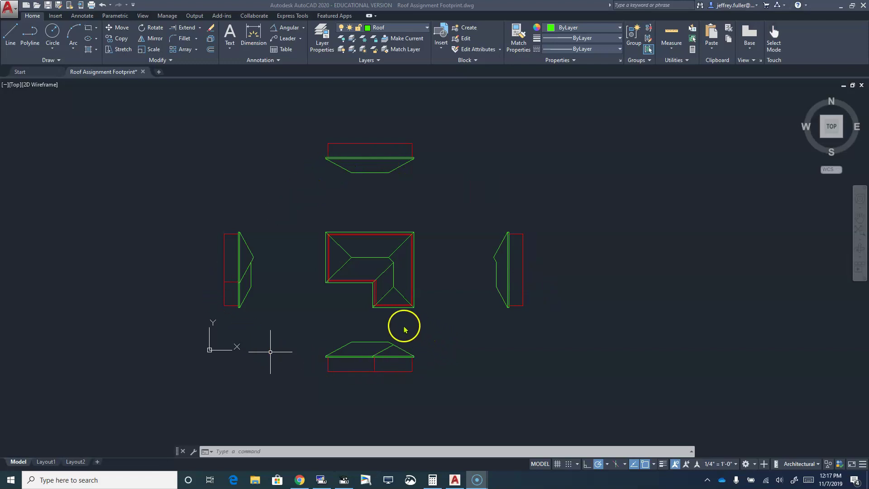
{"action": "scroll", "coordinate": [325, 327], "scroll_direction": "up", "scroll_amount": 2}
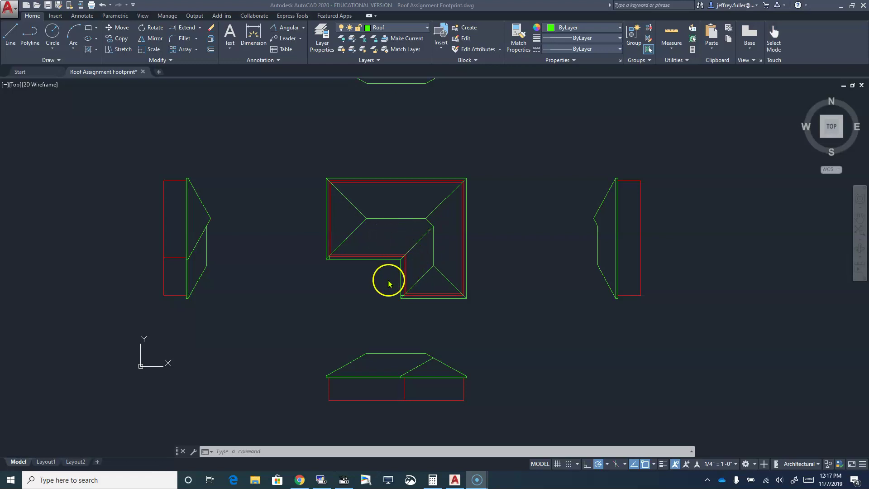
{"action": "scroll", "coordinate": [447, 302], "scroll_direction": "down", "scroll_amount": 2}
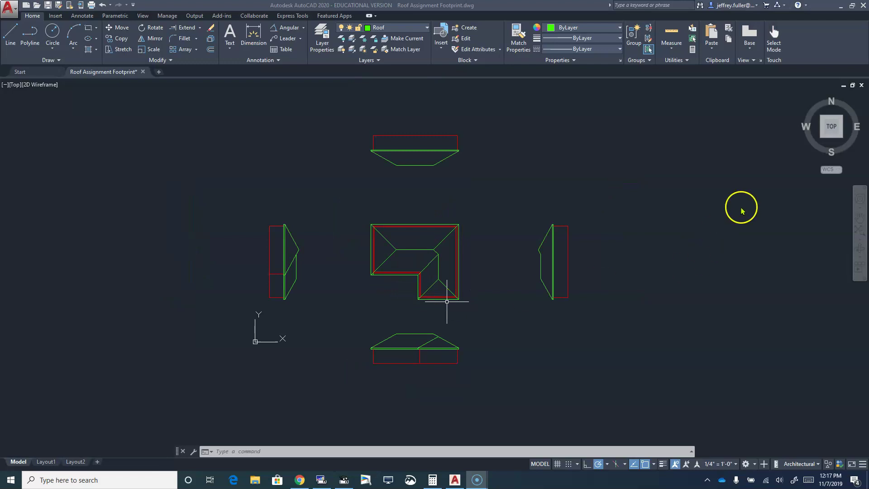
{"action": "mouse_move", "coordinate": [853, 104]}
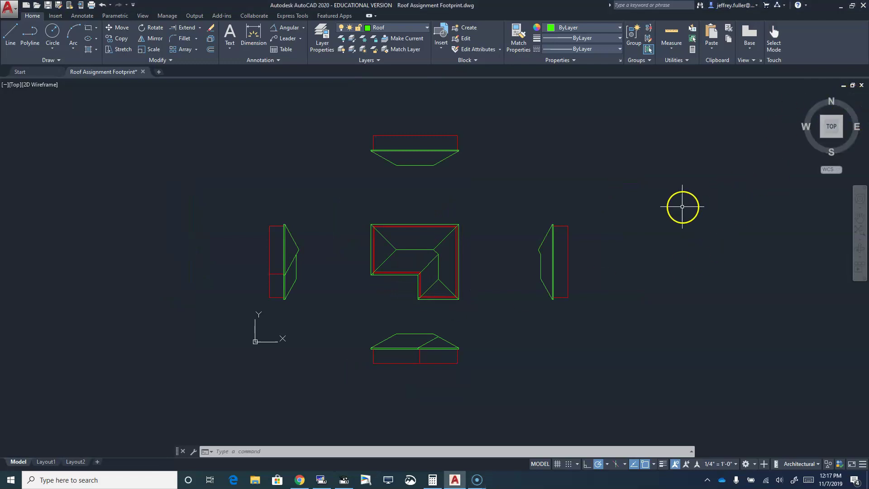
{"action": "left_click", "coordinate": [862, 108]}
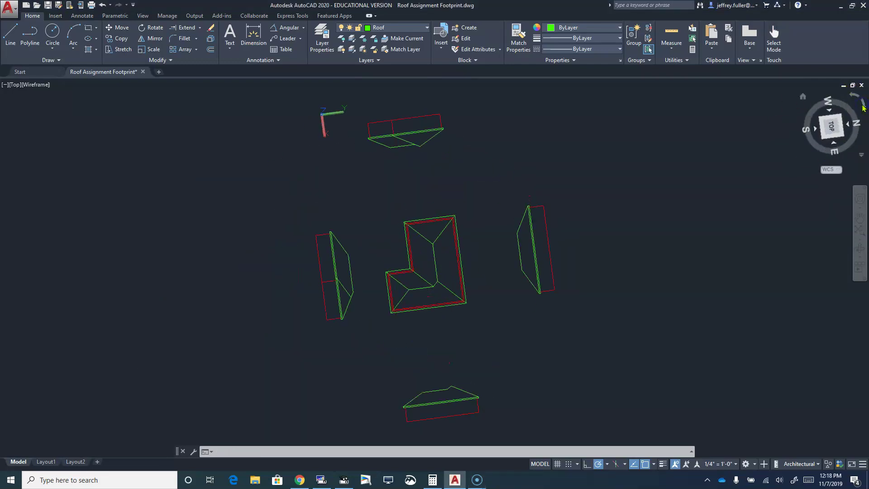
{"action": "scroll", "coordinate": [453, 336], "scroll_direction": "up", "scroll_amount": 4}
{"action": "middle_click_drag", "start_coordinate": [454, 337], "coordinate": [540, 286]}
{"action": "scroll", "coordinate": [569, 266], "scroll_direction": "down", "scroll_amount": 2}
{"action": "scroll", "coordinate": [551, 249], "scroll_direction": "down", "scroll_amount": 2}
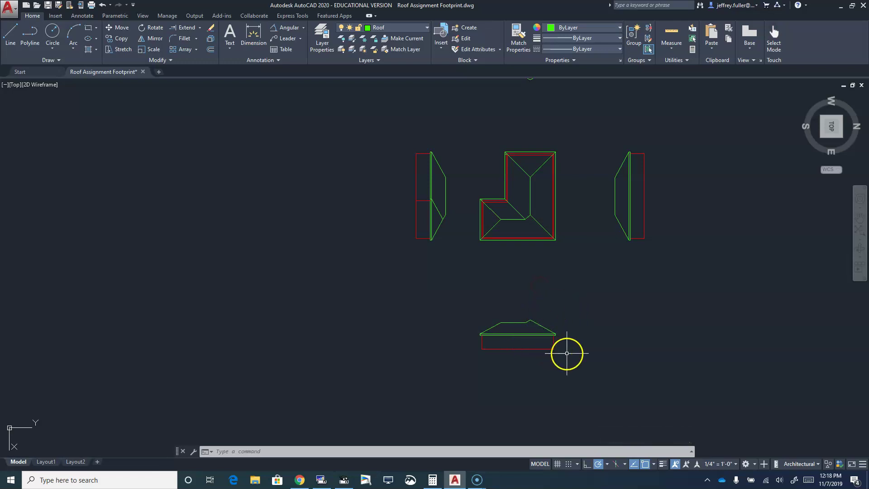
{"action": "scroll", "coordinate": [512, 285], "scroll_direction": "up", "scroll_amount": 2}
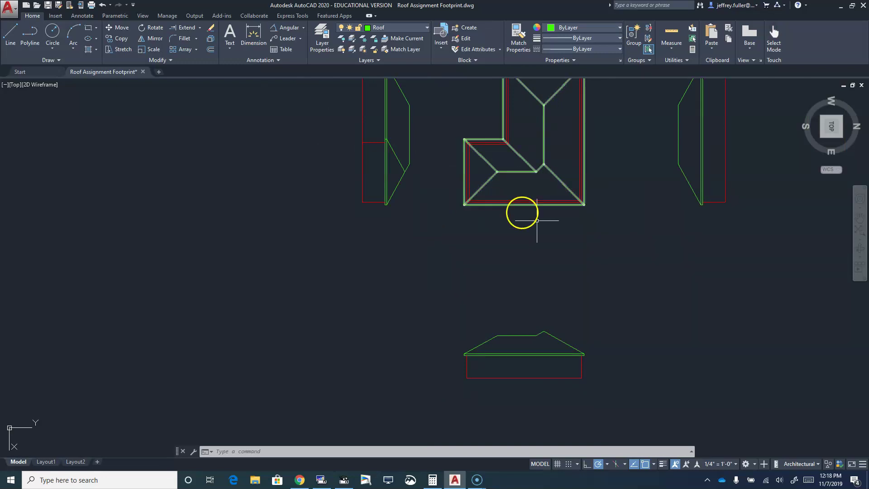
{"action": "scroll", "coordinate": [752, 220], "scroll_direction": "down", "scroll_amount": 2}
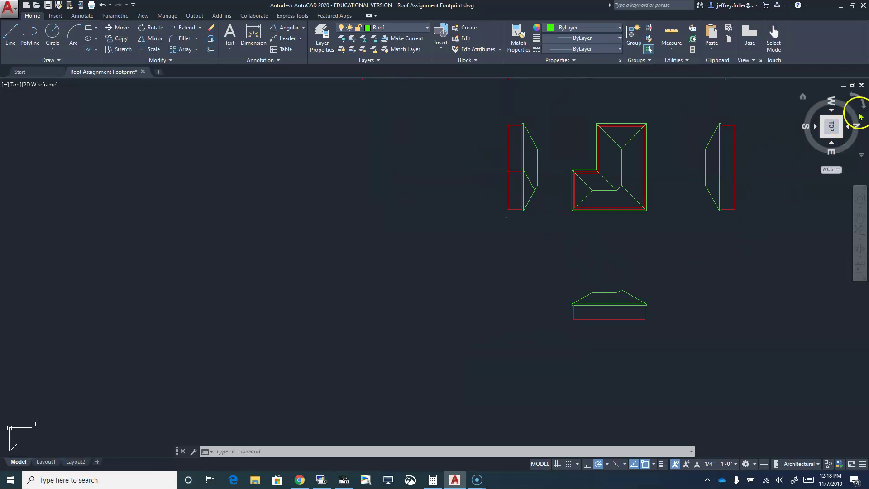
Rotate the plan view another quarter turn so south faces up, and examine the north elevation below the roof plan.
{"action": "left_click", "coordinate": [863, 104]}
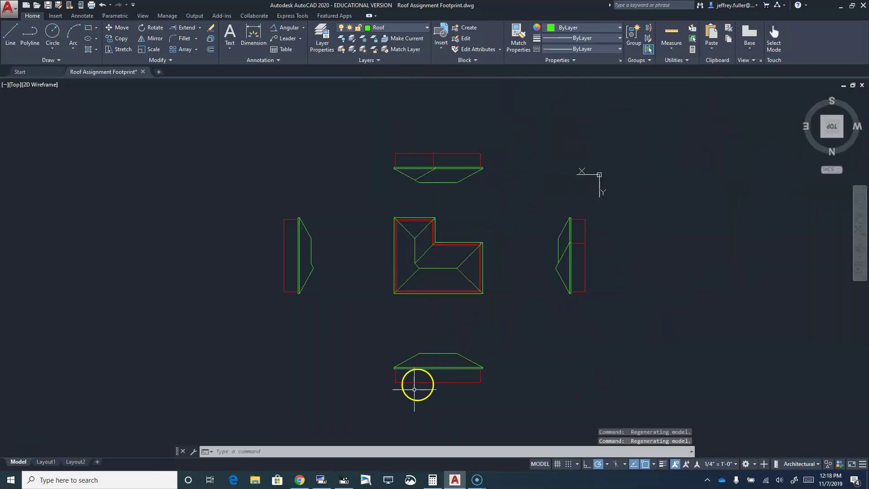
{"action": "scroll", "coordinate": [415, 390], "scroll_direction": "up", "scroll_amount": 2}
{"action": "scroll", "coordinate": [446, 355], "scroll_direction": "up", "scroll_amount": 3}
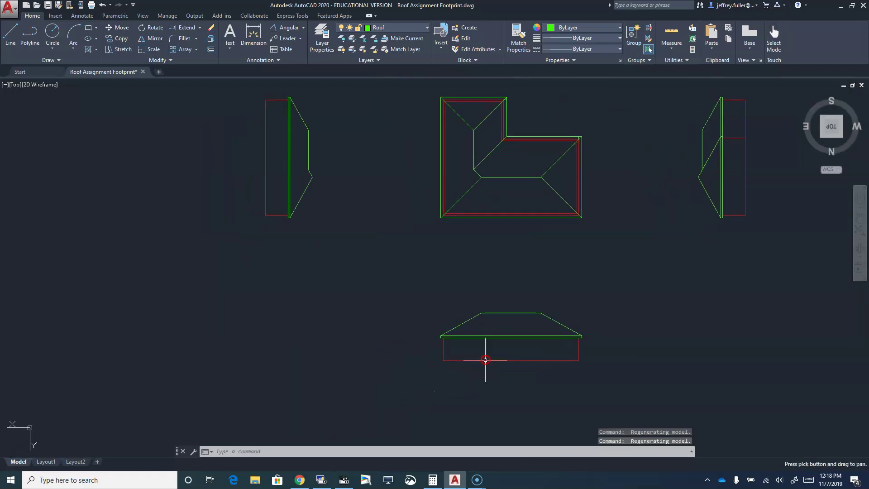
{"action": "scroll", "coordinate": [508, 268], "scroll_direction": "up", "scroll_amount": 1}
{"action": "scroll", "coordinate": [507, 267], "scroll_direction": "down", "scroll_amount": 5}
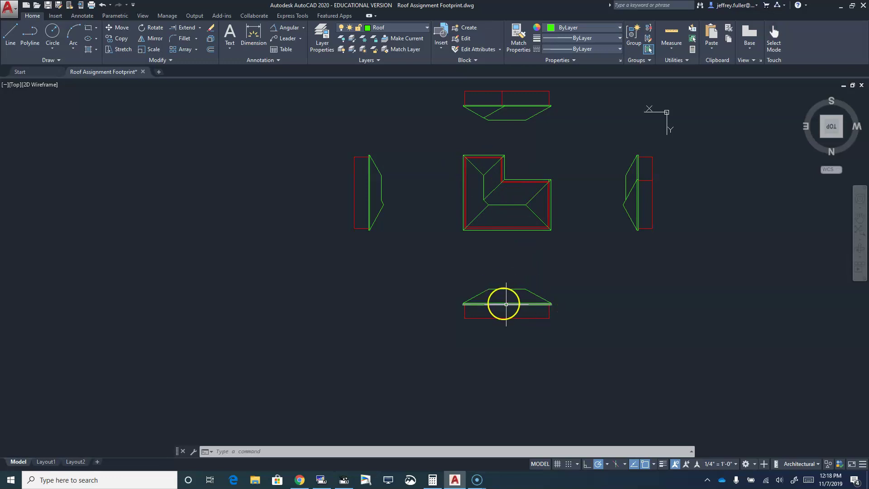
{"action": "scroll", "coordinate": [512, 307], "scroll_direction": "up", "scroll_amount": 4}
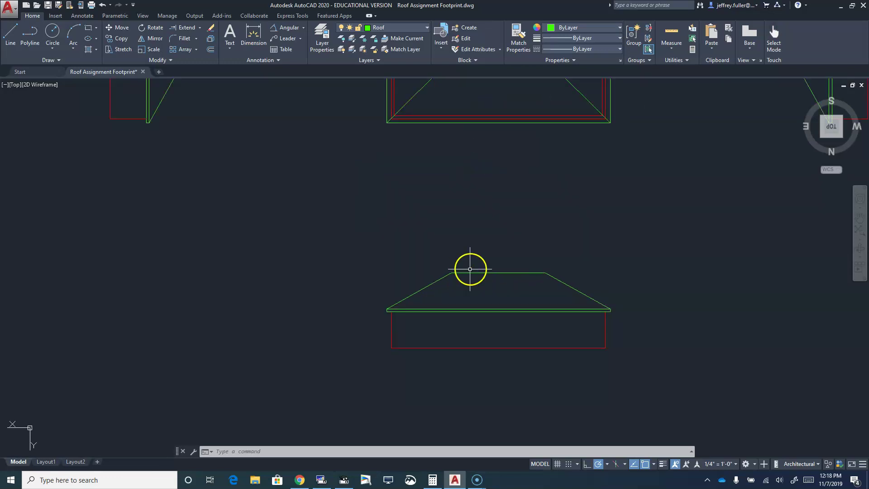
{"action": "scroll", "coordinate": [489, 292], "scroll_direction": "down", "scroll_amount": 5}
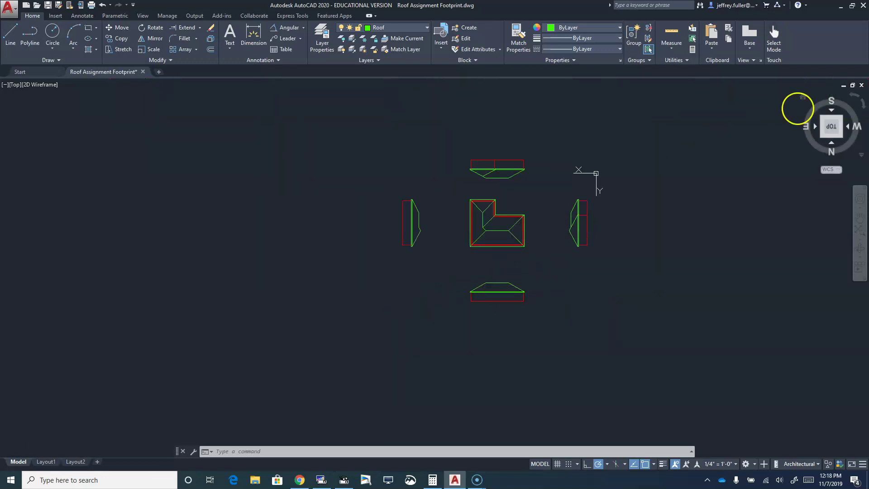
Rotate the plan view so east faces up, and examine how the west elevation lines up with the roof plan.
{"action": "left_click", "coordinate": [863, 104]}
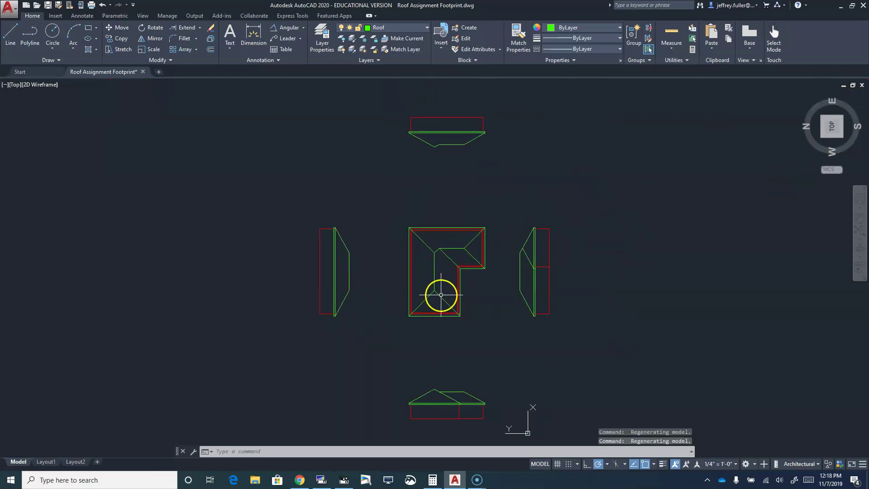
{"action": "middle_click_drag", "start_coordinate": [444, 297], "coordinate": [452, 224]}
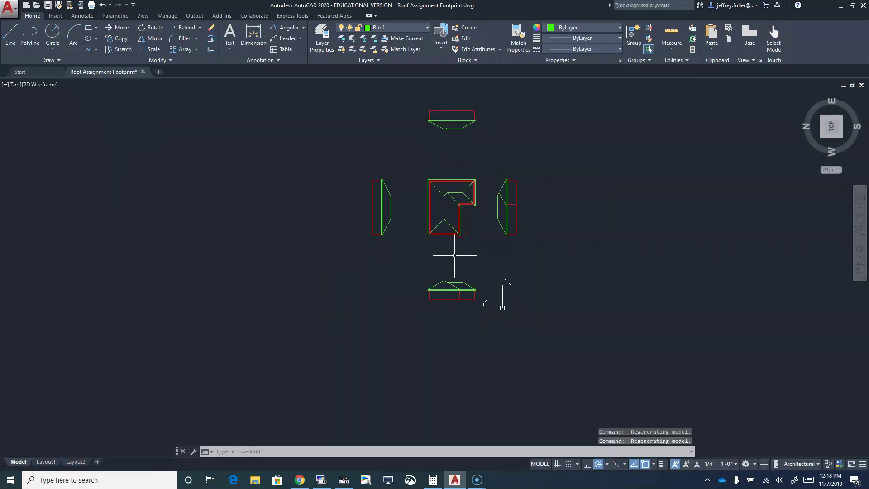
{"action": "scroll", "coordinate": [454, 256], "scroll_direction": "up", "scroll_amount": 2}
{"action": "middle_click_drag", "start_coordinate": [452, 258], "coordinate": [502, 292]}
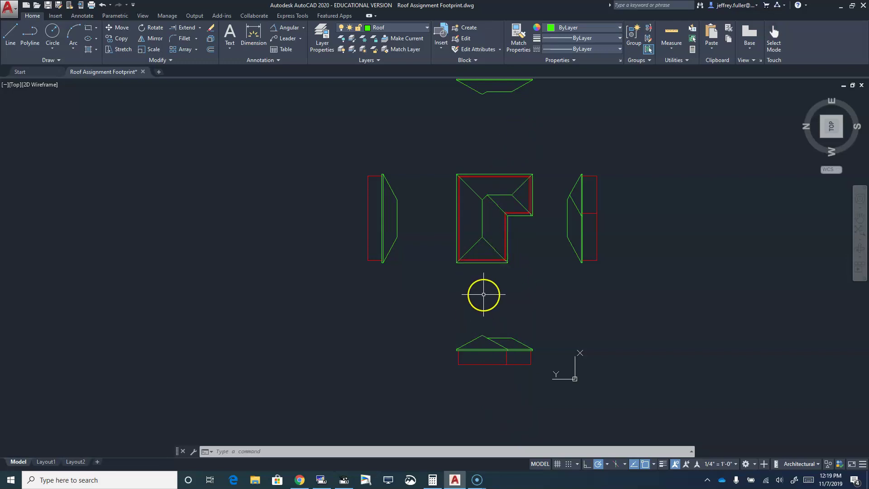
{"action": "scroll", "coordinate": [484, 294], "scroll_direction": "up", "scroll_amount": 2}
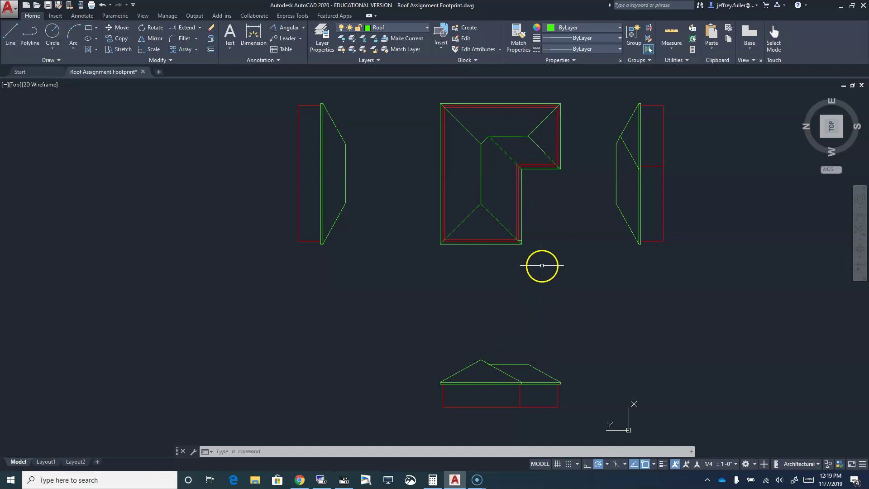
{"action": "scroll", "coordinate": [541, 266], "scroll_direction": "down", "scroll_amount": 5}
{"action": "scroll", "coordinate": [497, 289], "scroll_direction": "up", "scroll_amount": 5}
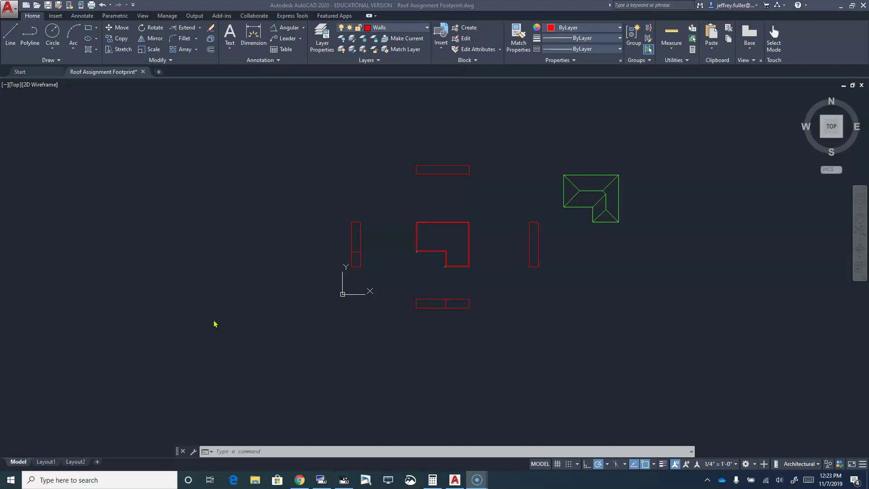
{"action": "left_click", "coordinate": [636, 176]}
{"action": "left_click", "coordinate": [604, 193]}
{"action": "left_click", "coordinate": [697, 211]}
{"action": "key", "text": "Escape"}
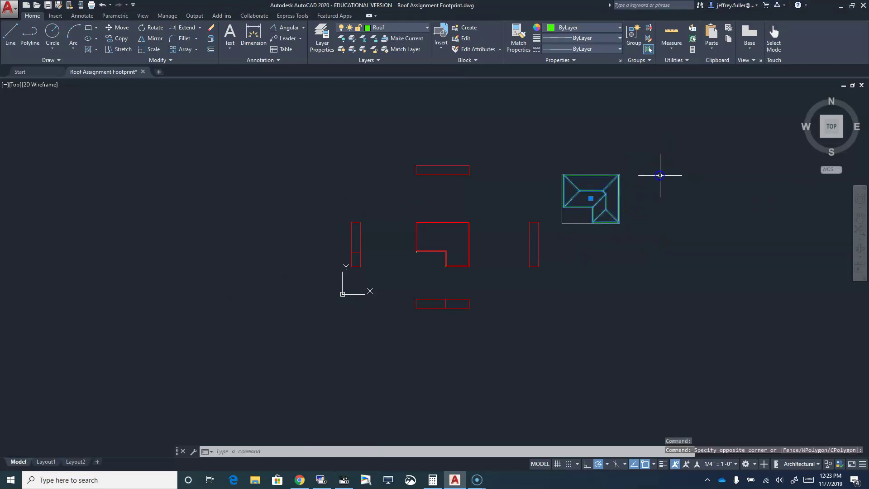
{"action": "key", "text": "Escape"}
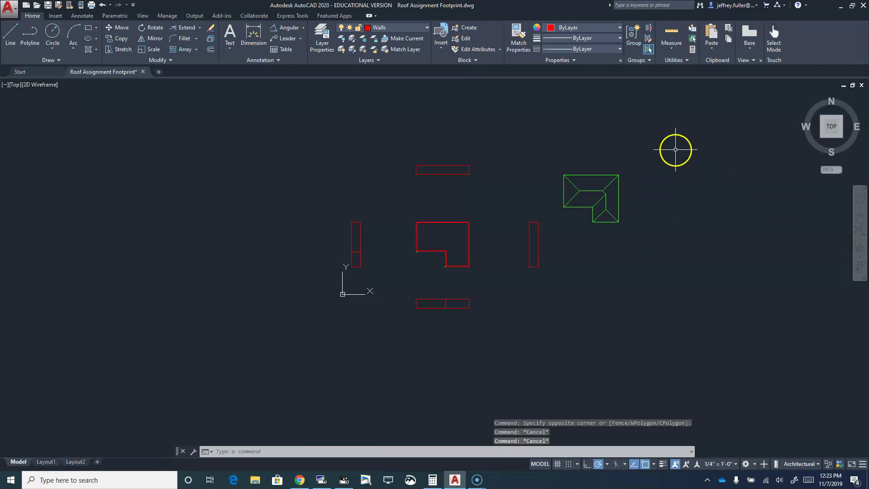
Move the green roof plan by the ridge end of its southern hip to an empty spot northeast of the wall plan.
{"action": "left_click", "coordinate": [652, 155]}
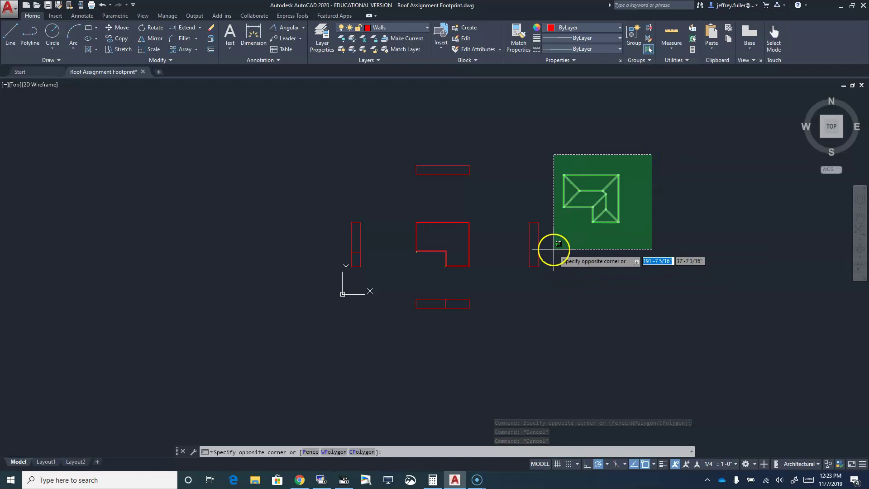
{"action": "left_click", "coordinate": [558, 235]}
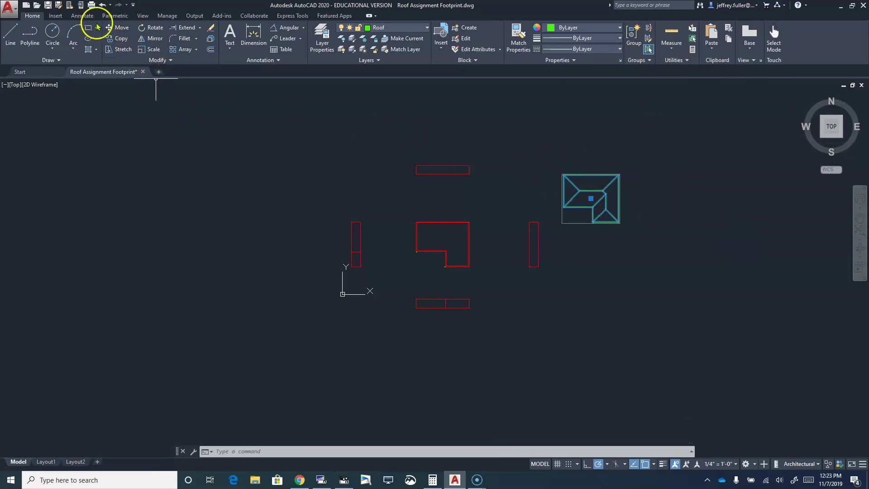
{"action": "left_click", "coordinate": [121, 28]}
{"action": "scroll", "coordinate": [618, 235], "scroll_direction": "up", "scroll_amount": 3}
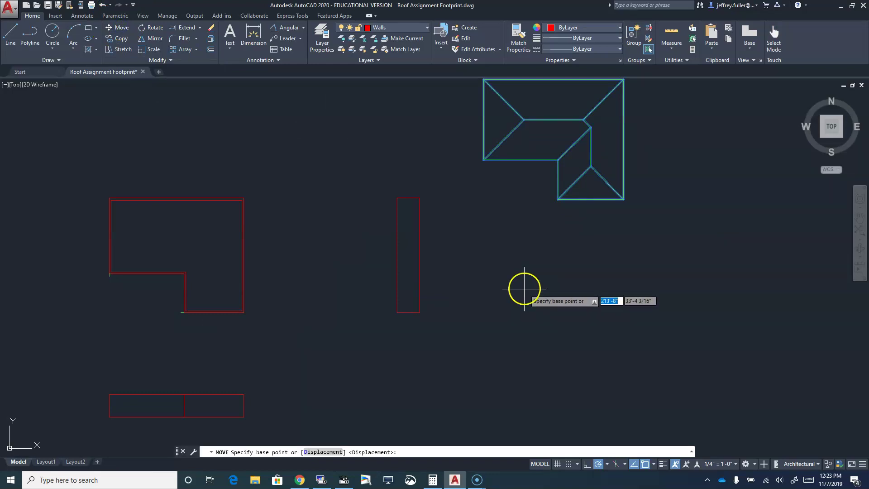
{"action": "left_click", "coordinate": [591, 168]}
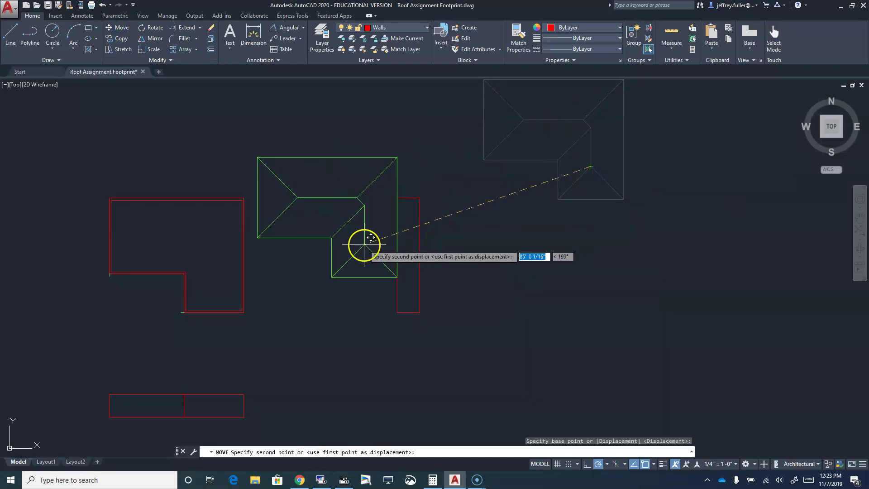
{"action": "middle_click_drag", "start_coordinate": [319, 296], "coordinate": [639, 295]}
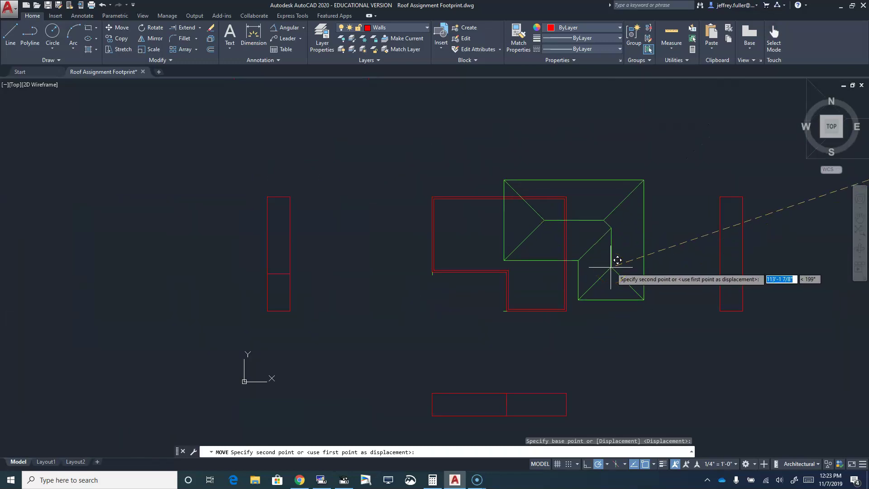
{"action": "scroll", "coordinate": [561, 276], "scroll_direction": "up", "scroll_amount": 4}
{"action": "middle_click_drag", "start_coordinate": [538, 283], "coordinate": [725, 281]}
{"action": "scroll", "coordinate": [683, 344], "scroll_direction": "down", "scroll_amount": 6}
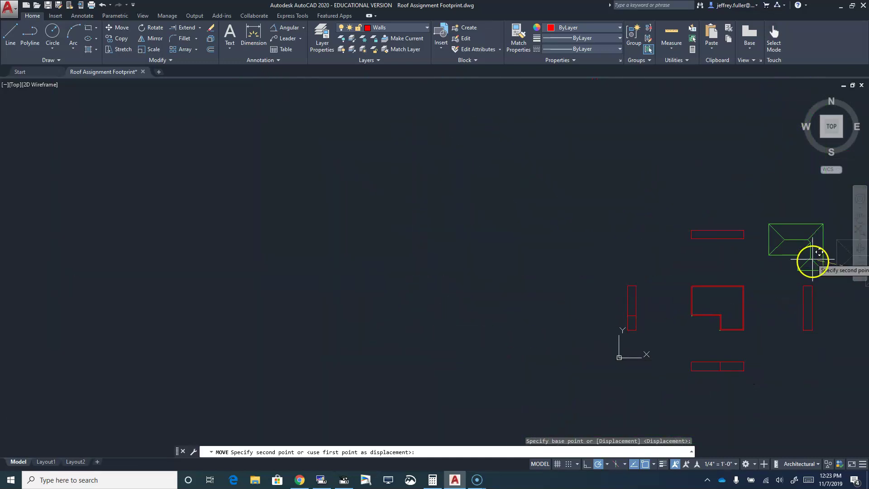
{"action": "left_click", "coordinate": [817, 241]}
Make Roof the current layer for drawing on the wall plan.
{"action": "scroll", "coordinate": [686, 343], "scroll_direction": "up", "scroll_amount": 2}
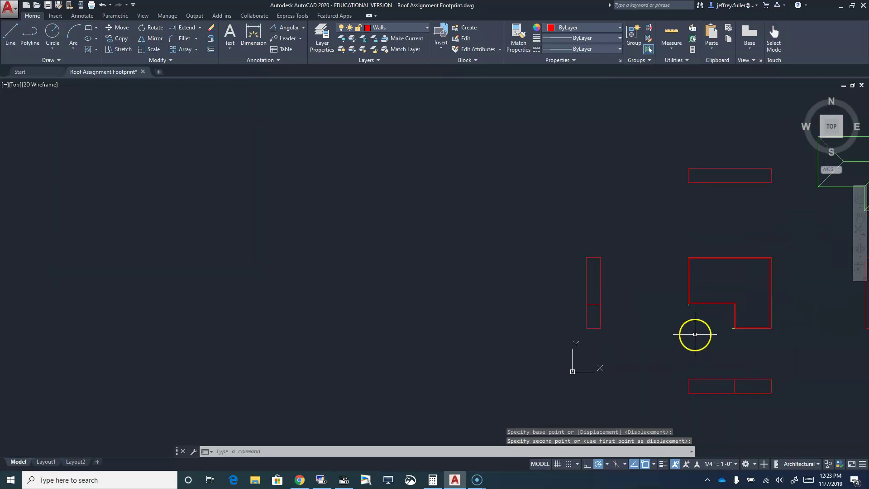
{"action": "scroll", "coordinate": [763, 343], "scroll_direction": "up", "scroll_amount": 6}
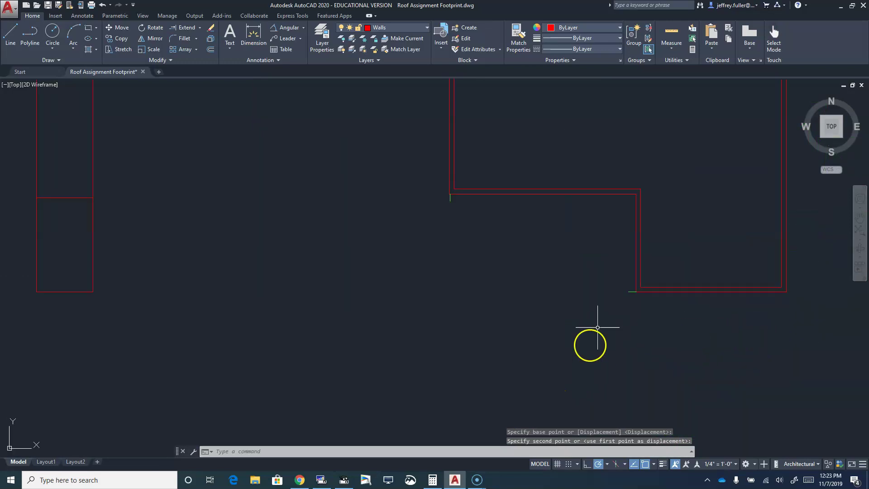
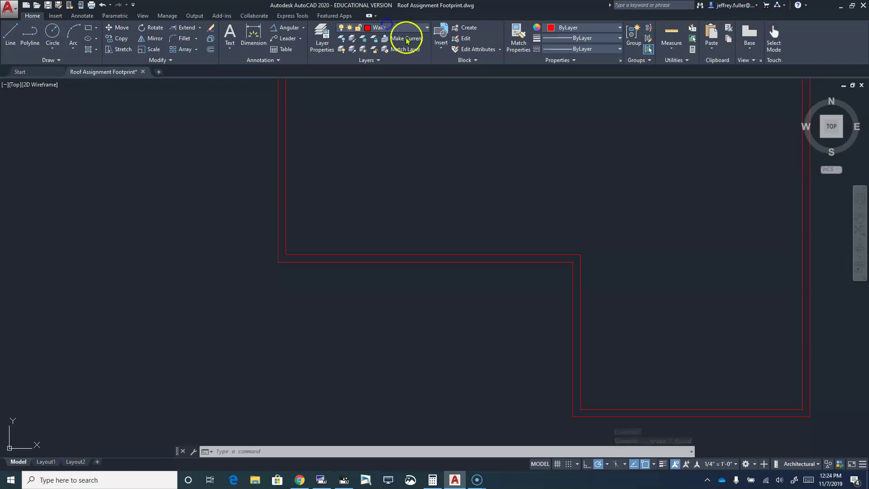
{"action": "left_click", "coordinate": [381, 81]}
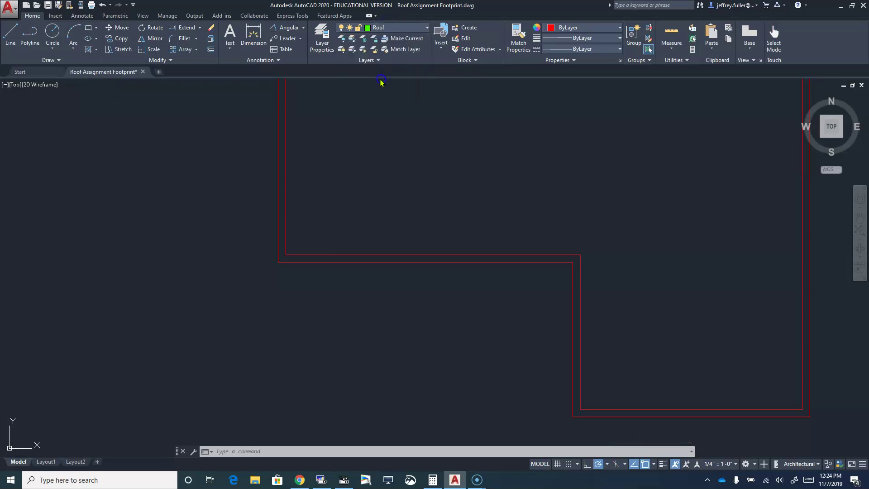
Draw a 1' horizontal line running west from the inner face of the east wall, just below the northeast corner.
{"action": "left_click", "coordinate": [10, 32]}
{"action": "scroll", "coordinate": [502, 301], "scroll_direction": "up", "scroll_amount": 4}
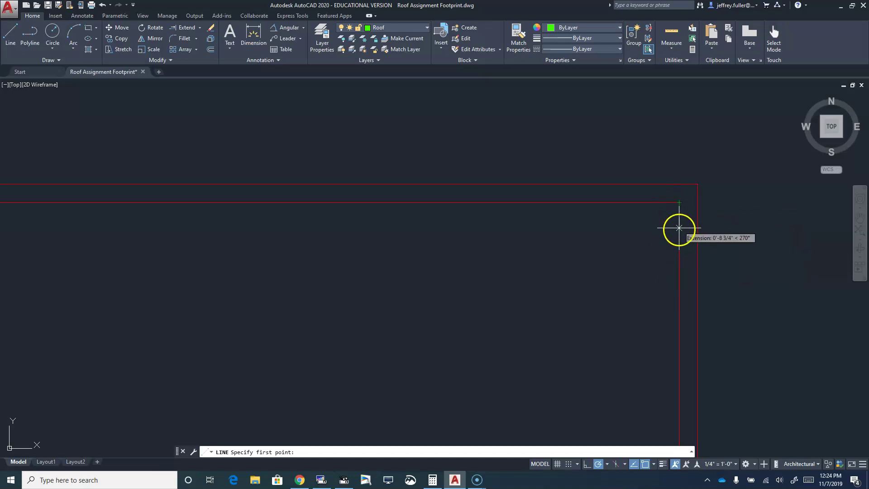
{"action": "left_click", "coordinate": [679, 247]}
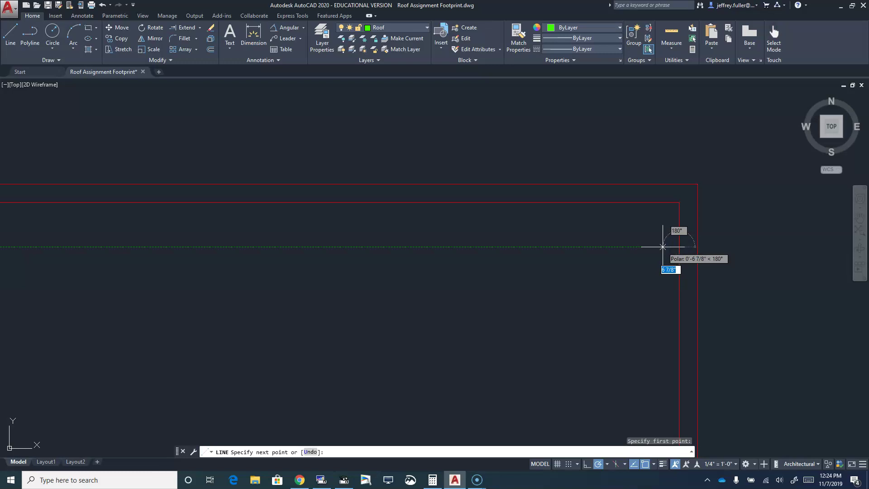
{"action": "type", "text": "1'"}
{"action": "key", "text": "Return"}
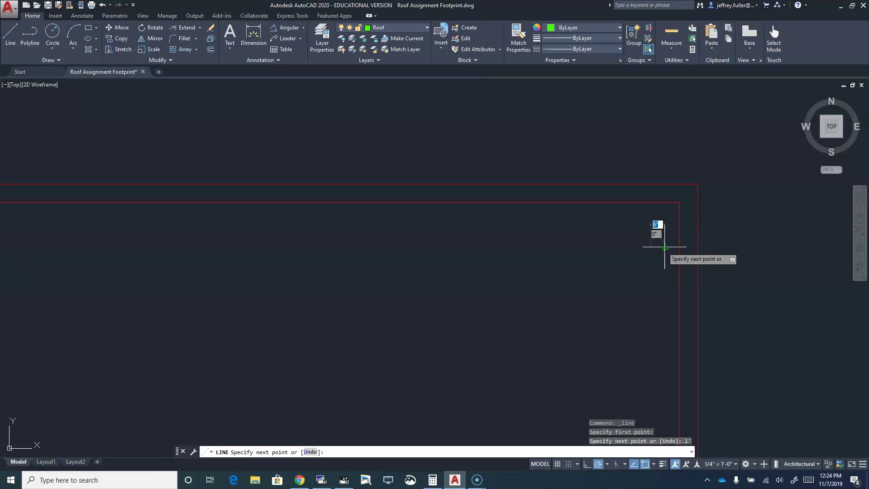
{"action": "key", "text": "Escape"}
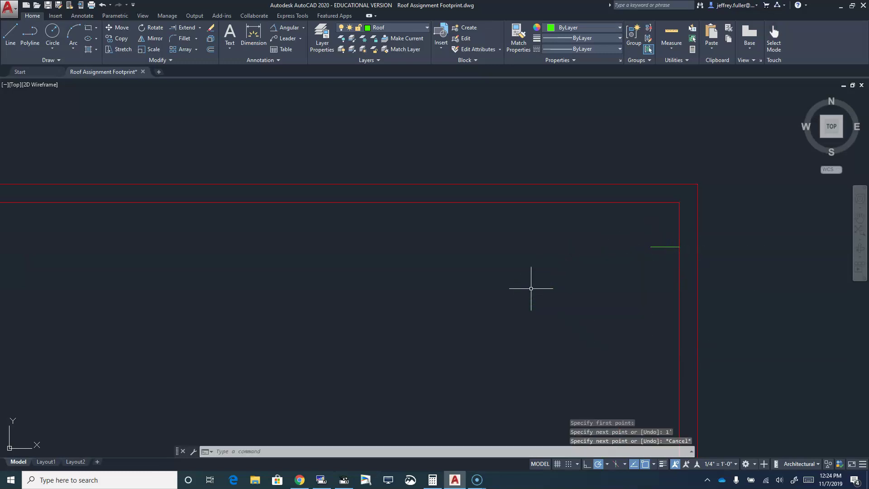
Draw a 1' vertical line running south from the outer wall face, just west of the notch corner of the L-shaped plan.
{"action": "left_click", "coordinate": [15, 32]}
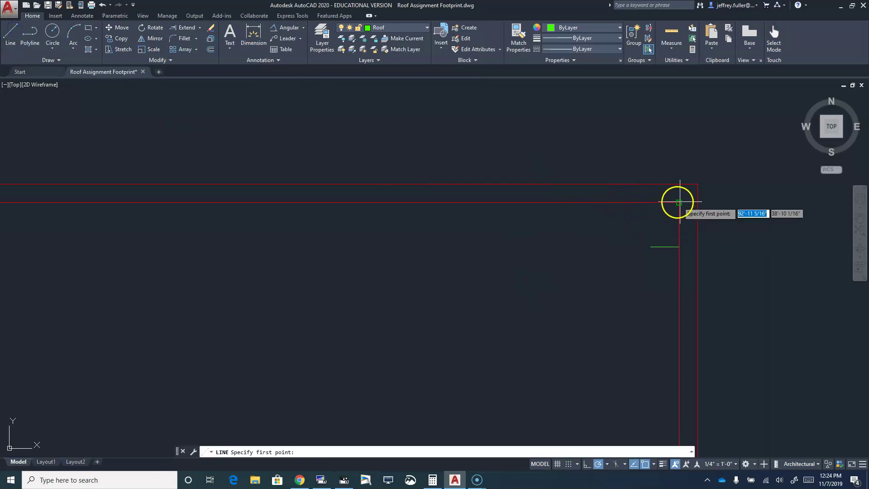
{"action": "left_click", "coordinate": [615, 203]}
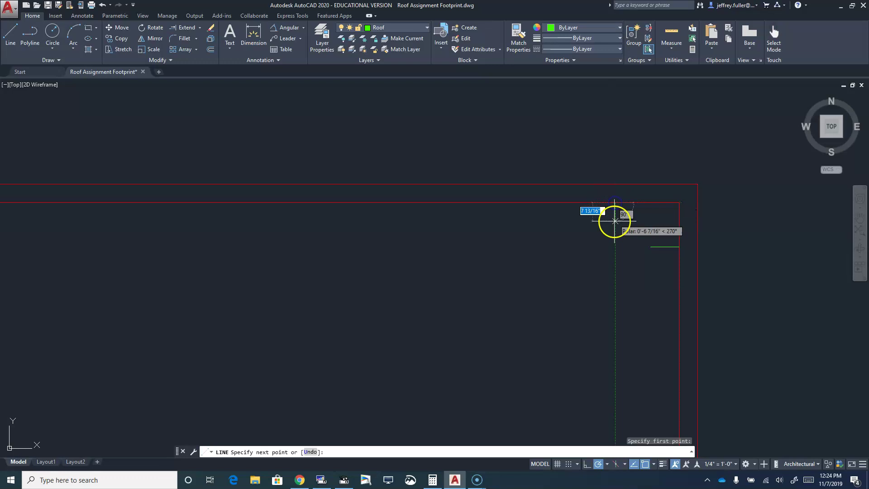
{"action": "type", "text": "1"}
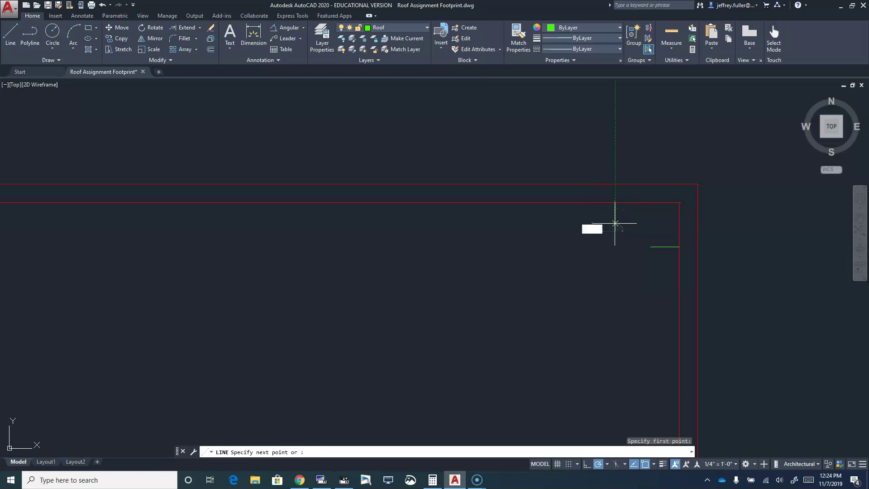
{"action": "key", "text": "Return"}
{"action": "key", "text": "Escape"}
{"action": "key", "text": "Escape"}
{"action": "key", "text": "Escape"}
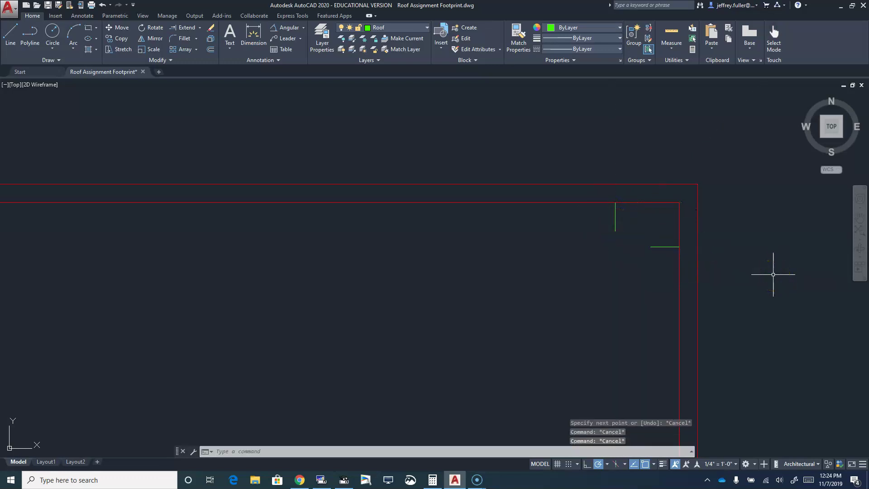
Move the green roof plan by the ridge end of its southern hip onto the wall plan, lining its eaves up with the two 1' guide lines.
{"action": "scroll", "coordinate": [806, 294], "scroll_direction": "down", "scroll_amount": 5}
{"action": "middle_click_drag", "start_coordinate": [778, 309], "coordinate": [557, 295]}
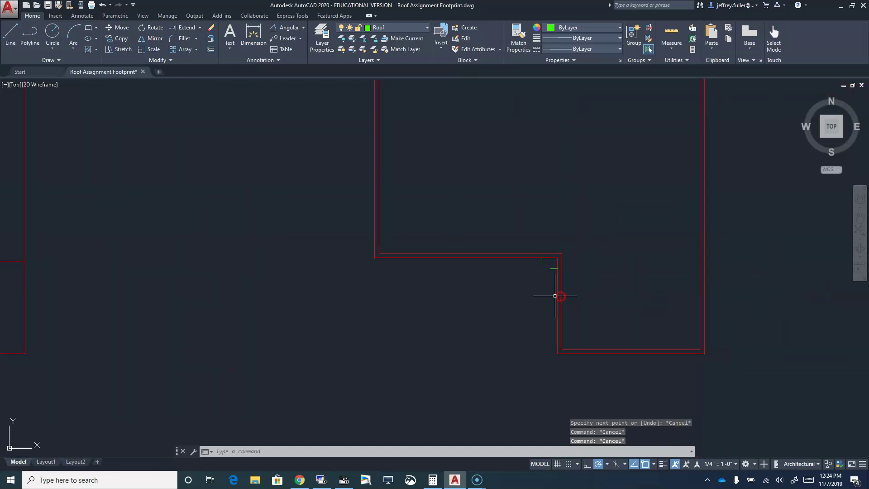
{"action": "scroll", "coordinate": [636, 305], "scroll_direction": "down", "scroll_amount": 4}
{"action": "middle_click_drag", "start_coordinate": [667, 295], "coordinate": [566, 306]}
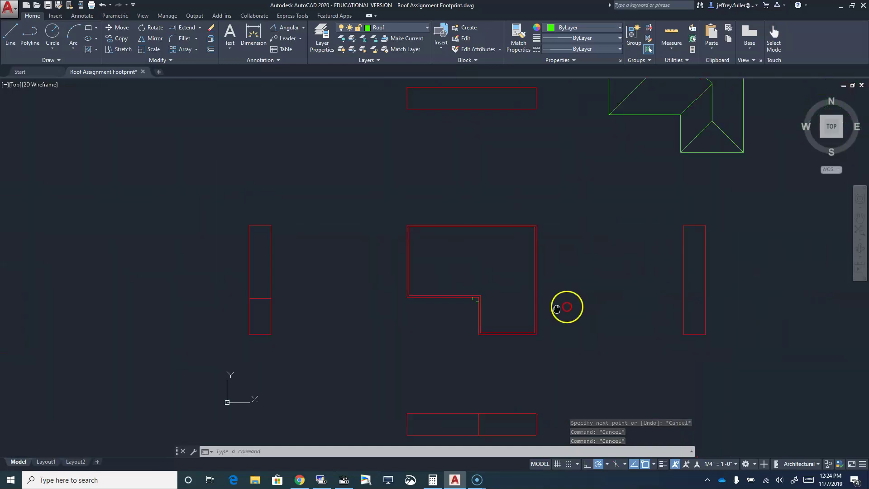
{"action": "left_click", "coordinate": [724, 139]}
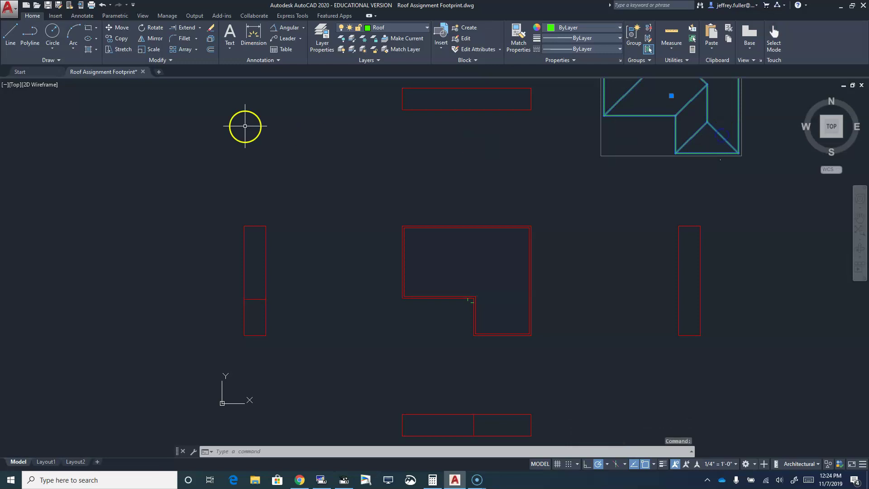
{"action": "left_click", "coordinate": [114, 28]}
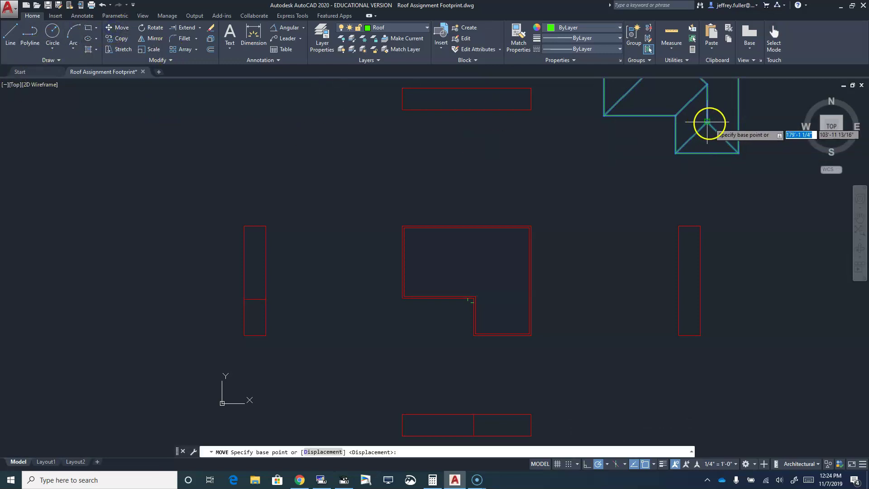
{"action": "left_click", "coordinate": [708, 123]}
{"action": "scroll", "coordinate": [475, 322], "scroll_direction": "up", "scroll_amount": 6}
{"action": "mouse_move", "coordinate": [482, 322]}
{"action": "middle_mouse_down"}
{"action": "mouse_move", "coordinate": [562, 310]}
{"action": "mouse_move", "coordinate": [626, 340]}
{"action": "middle_mouse_up"}
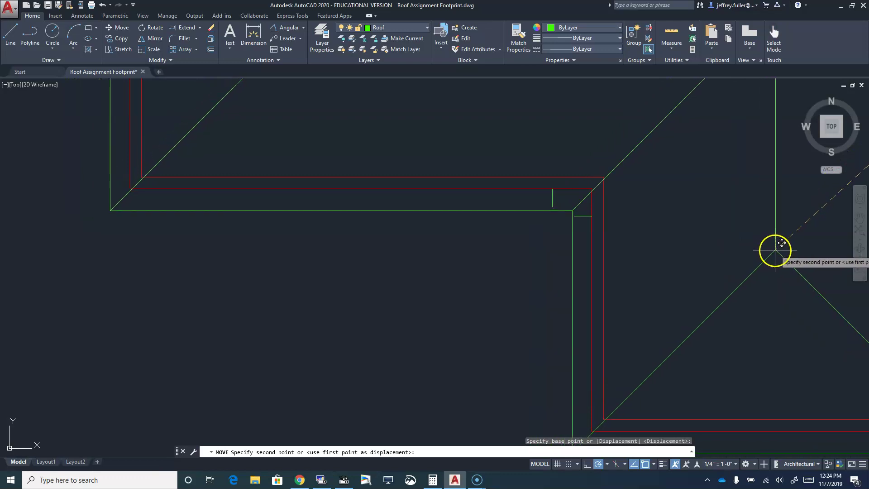
{"action": "scroll", "coordinate": [782, 243], "scroll_direction": "up", "scroll_amount": 2}
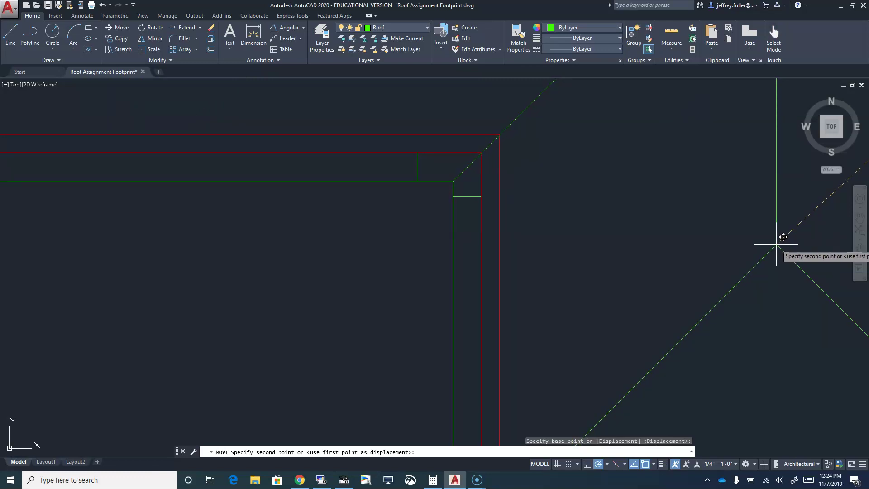
{"action": "left_click", "coordinate": [777, 244]}
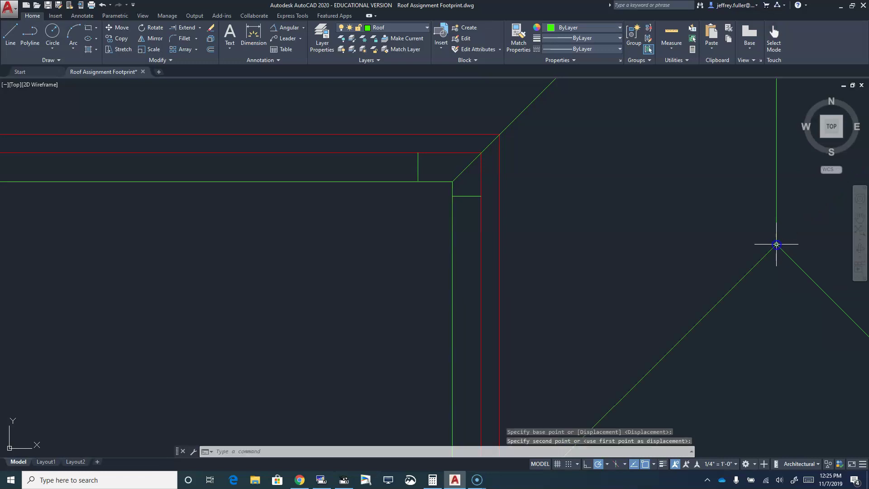
Erase the two 1' overhang guide lines at the notch corner of the plan.
{"action": "scroll", "coordinate": [428, 352], "scroll_direction": "down", "scroll_amount": 10}
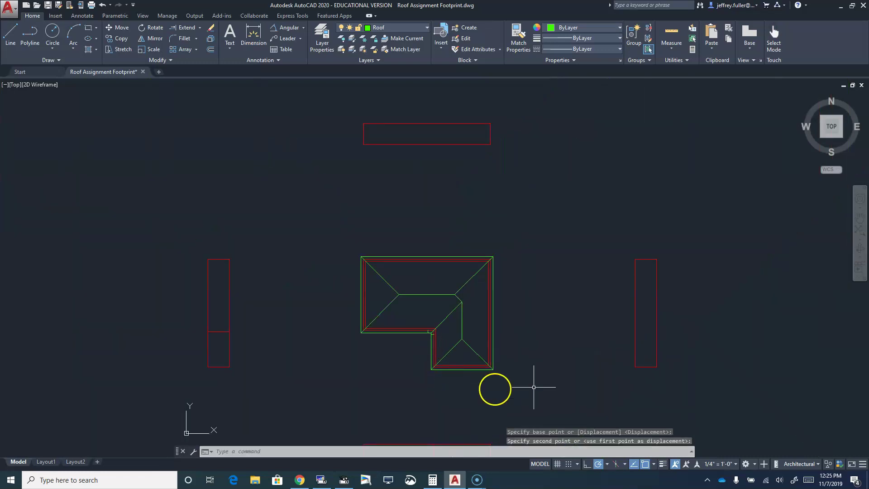
{"action": "scroll", "coordinate": [399, 374], "scroll_direction": "up", "scroll_amount": 6}
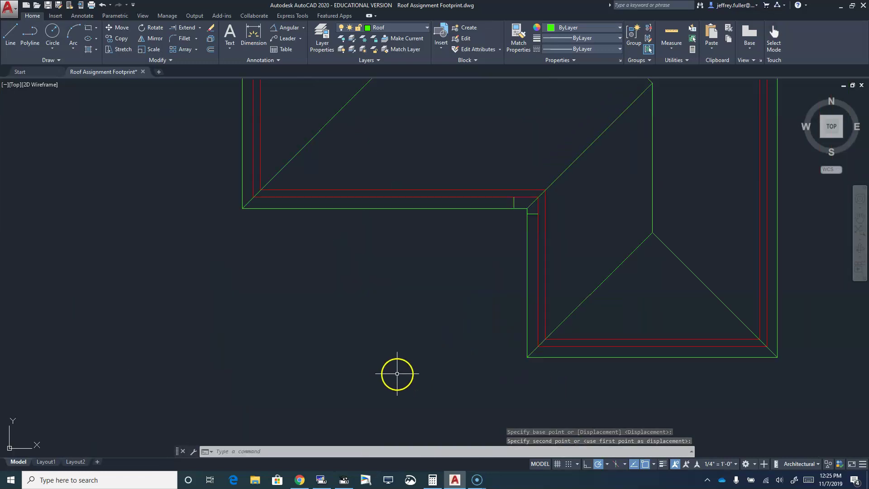
{"action": "left_click", "coordinate": [512, 196]}
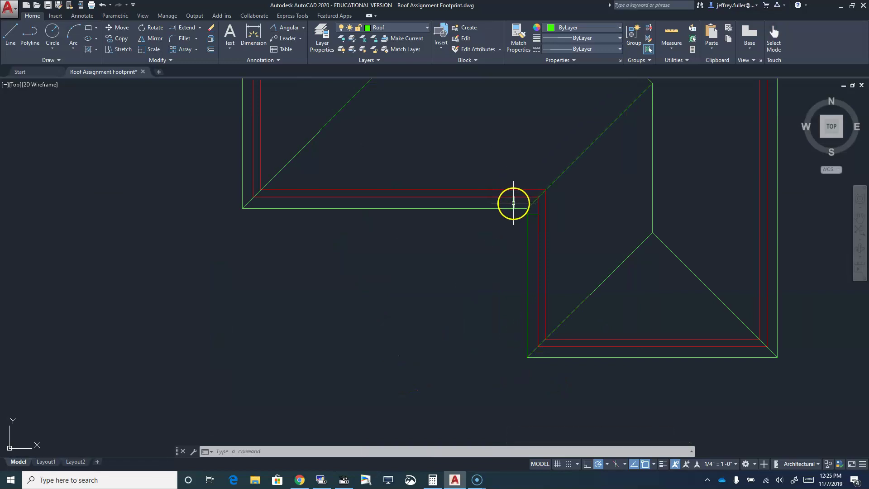
{"action": "key", "text": "Delete"}
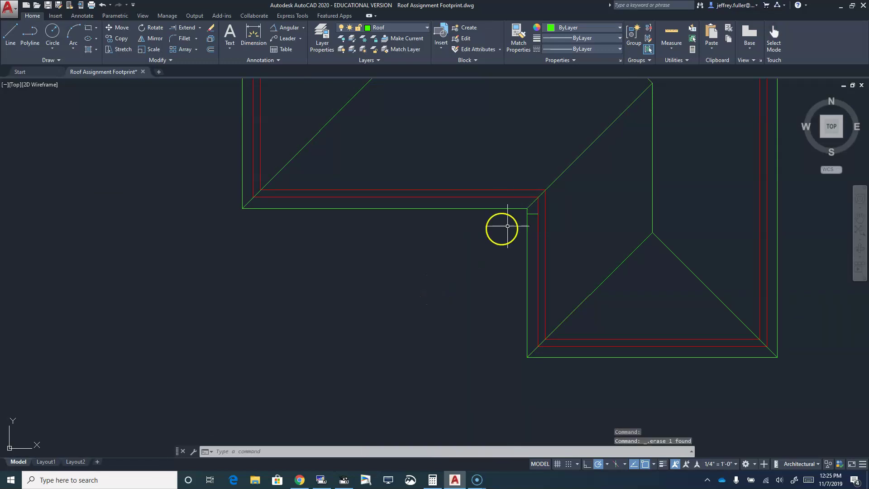
{"action": "left_click", "coordinate": [534, 214]}
{"action": "left_click", "coordinate": [479, 269]}
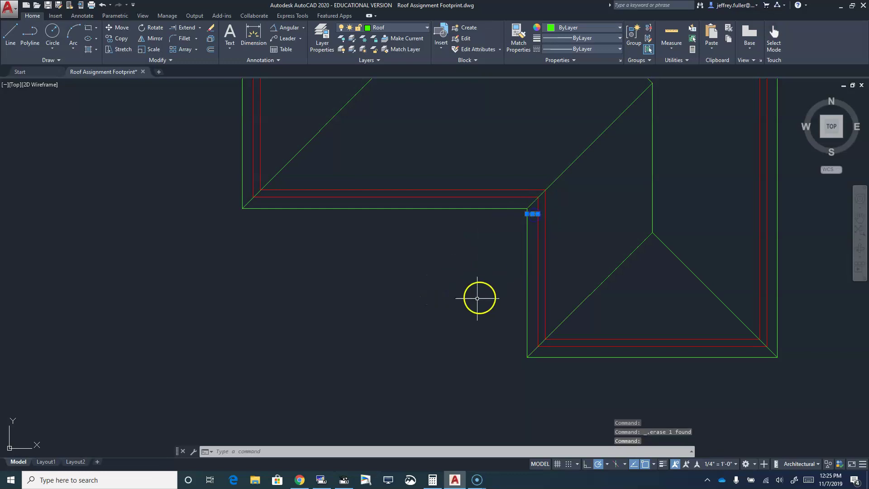
{"action": "key", "text": "Escape"}
Draw a vertical construction line through the roof's southeast eave corner, running down past the south elevation.
{"action": "scroll", "coordinate": [475, 298], "scroll_direction": "down", "scroll_amount": 5}
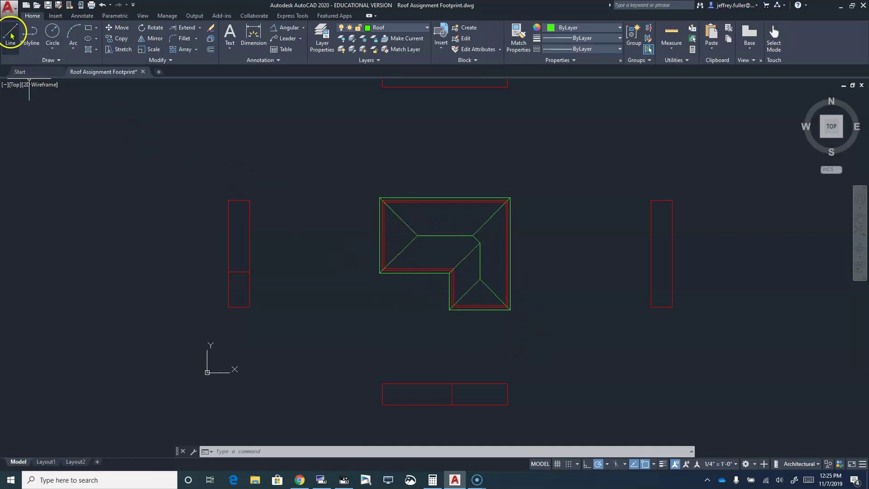
{"action": "left_click", "coordinate": [48, 59]}
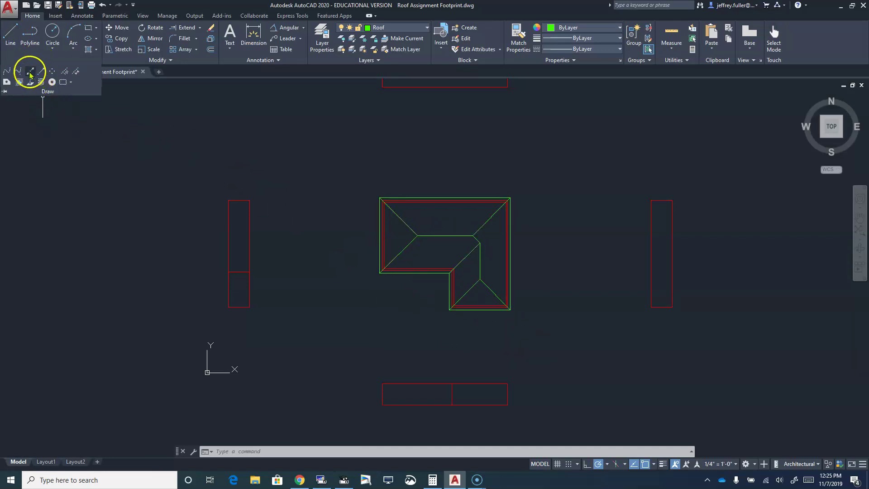
{"action": "left_click", "coordinate": [510, 310]}
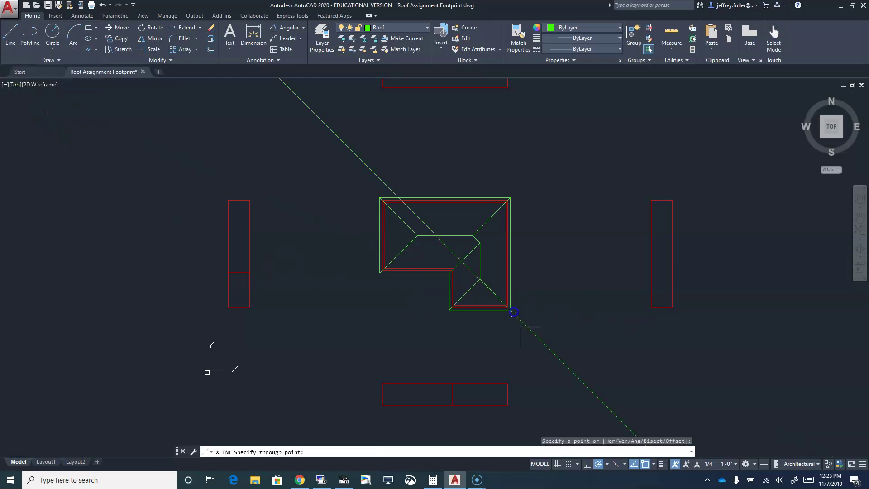
{"action": "left_click", "coordinate": [511, 425]}
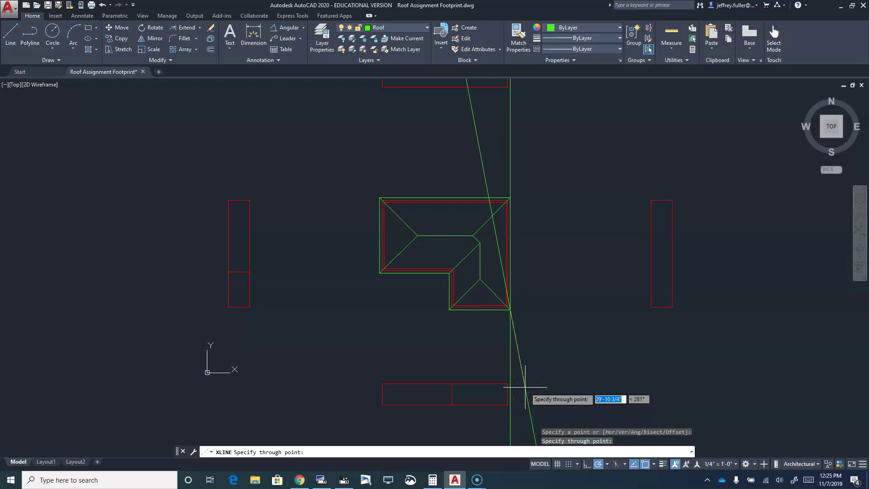
{"action": "key", "text": "Return"}
Draw a vertical construction line from the southwest eave corner of the roof's south wing down through the south elevation.
{"action": "scroll", "coordinate": [428, 321], "scroll_direction": "up", "scroll_amount": 4}
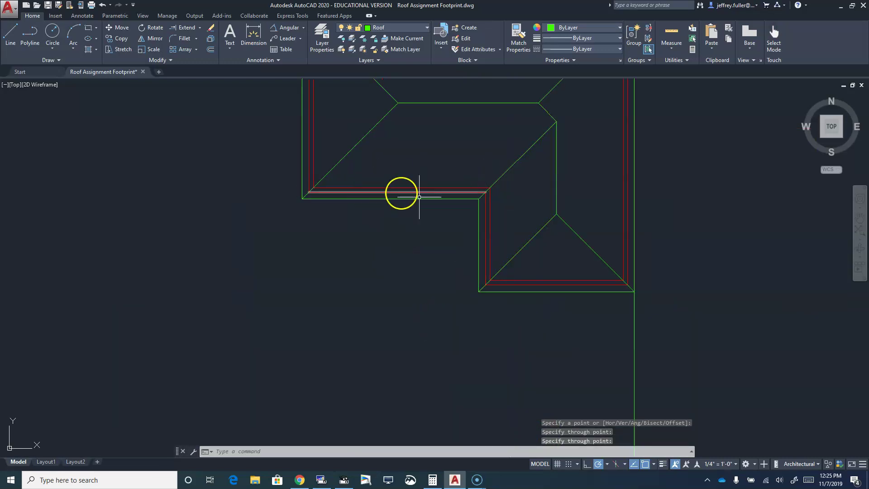
{"action": "scroll", "coordinate": [384, 277], "scroll_direction": "down", "scroll_amount": 4}
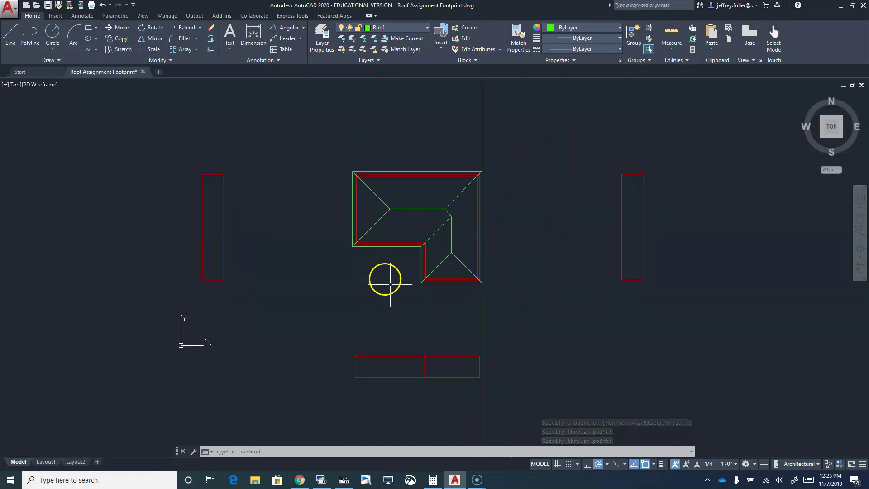
{"action": "scroll", "coordinate": [416, 376], "scroll_direction": "up", "scroll_amount": 4}
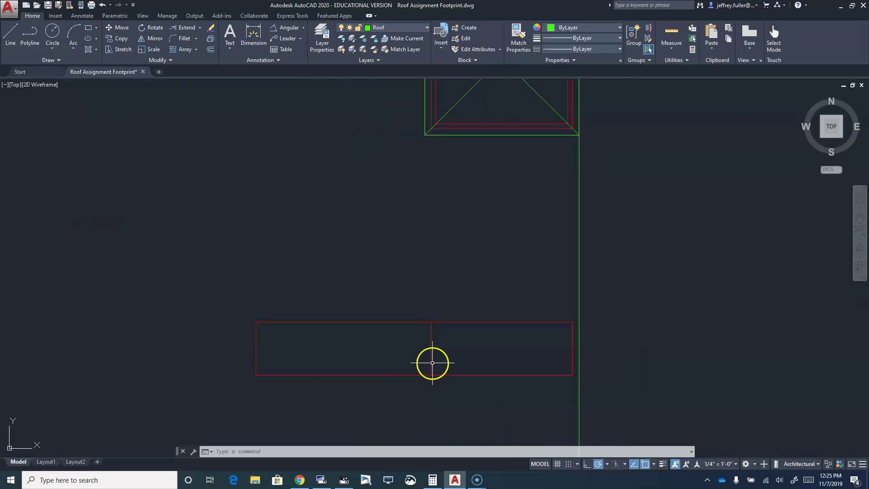
{"action": "middle_click_drag", "start_coordinate": [403, 150], "coordinate": [416, 254]}
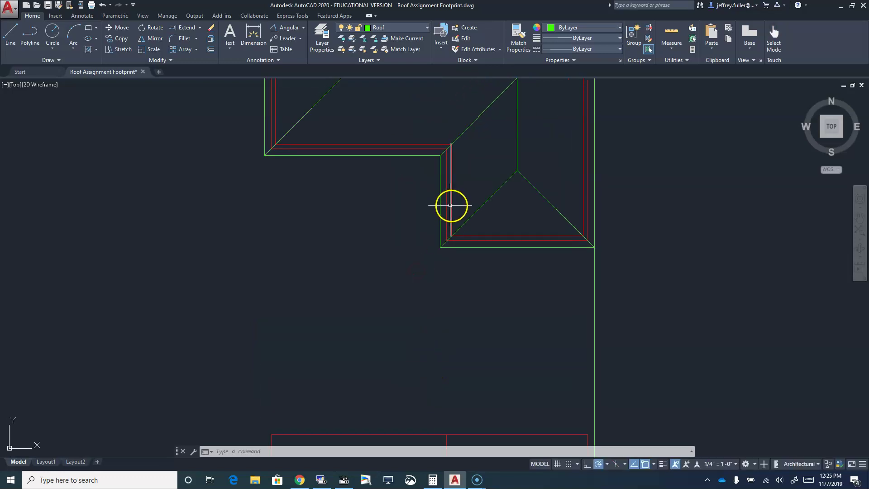
{"action": "scroll", "coordinate": [404, 300], "scroll_direction": "down", "scroll_amount": 4}
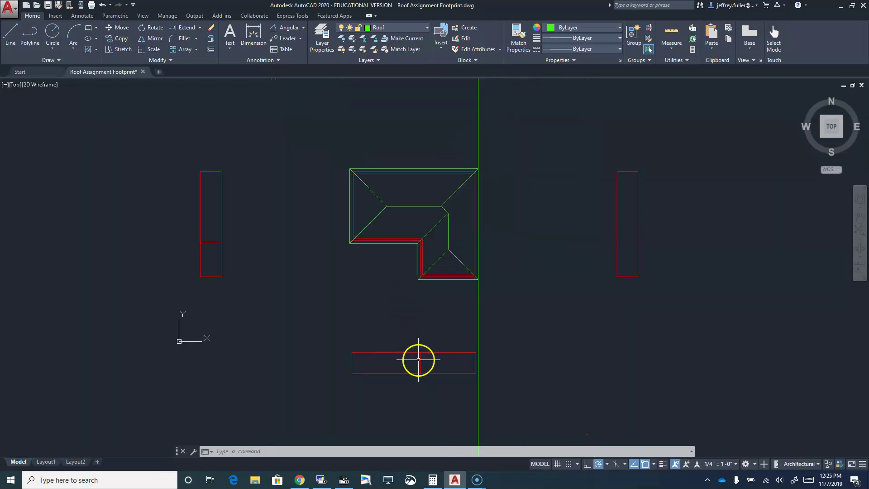
{"action": "scroll", "coordinate": [405, 322], "scroll_direction": "up", "scroll_amount": 2}
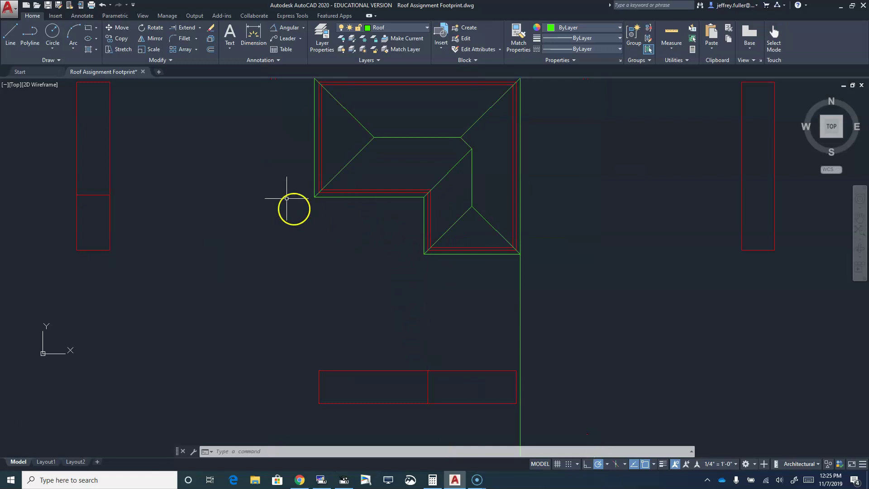
{"action": "left_click", "coordinate": [46, 60]}
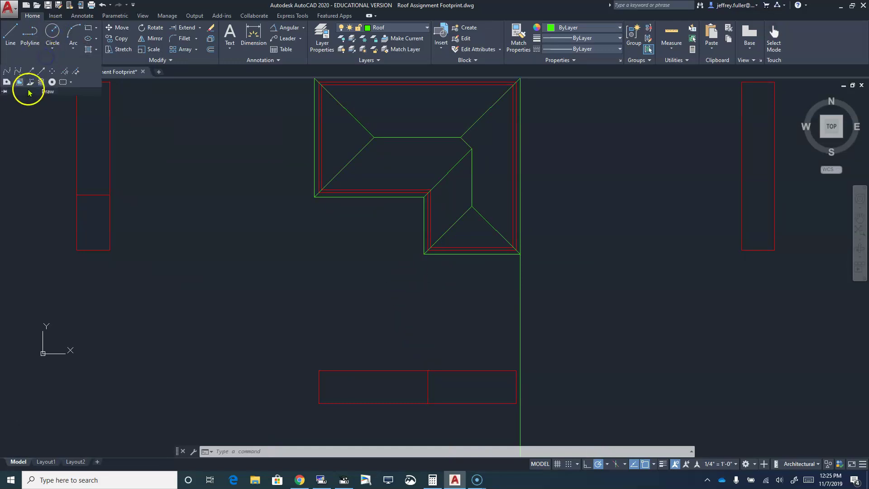
{"action": "left_click", "coordinate": [31, 72]}
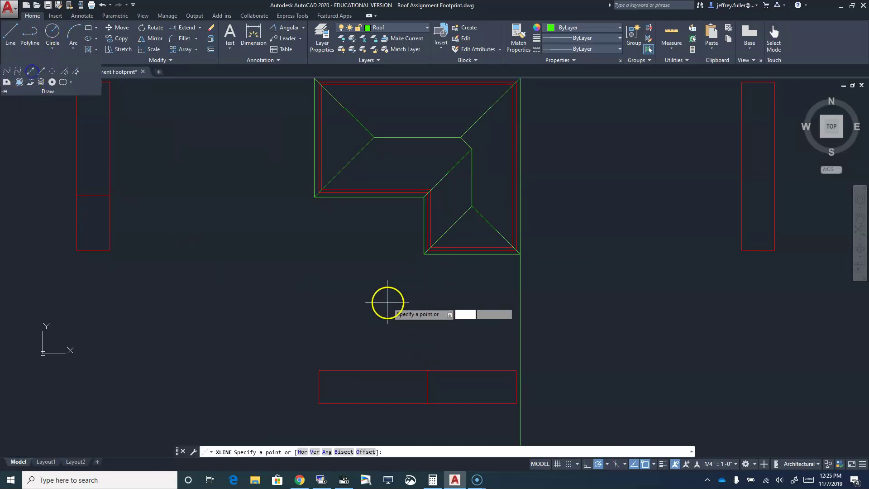
{"action": "left_click", "coordinate": [423, 254]}
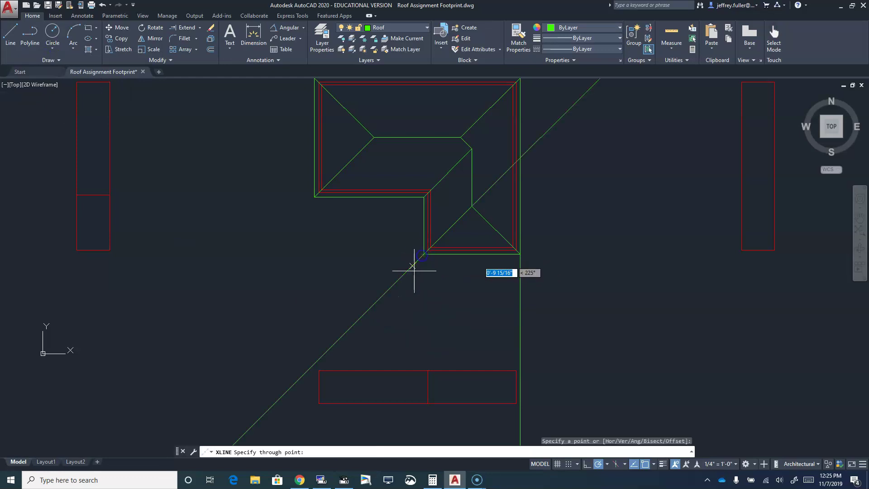
{"action": "left_click", "coordinate": [424, 347]}
{"action": "right_click", "coordinate": [359, 333]}
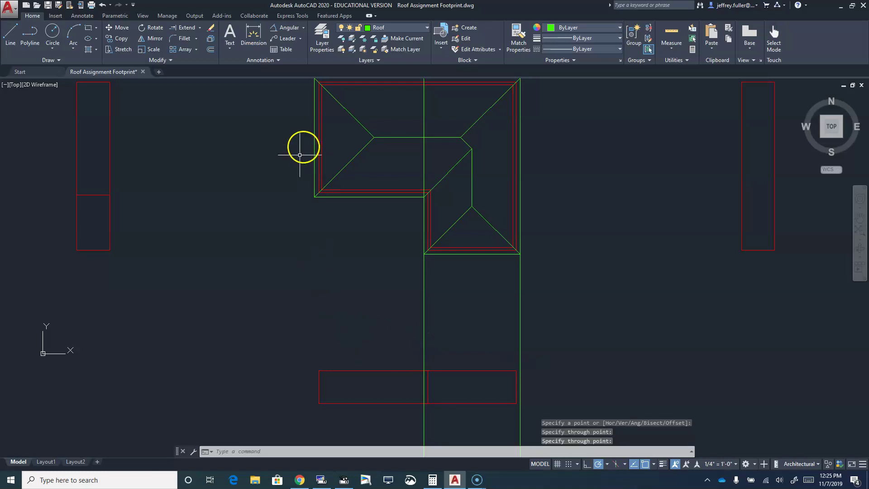
Draw a vertical construction line from the southwest eave corner of the roof's main wing down past the south elevation.
{"action": "key", "text": "Return"}
{"action": "left_click", "coordinate": [312, 197]}
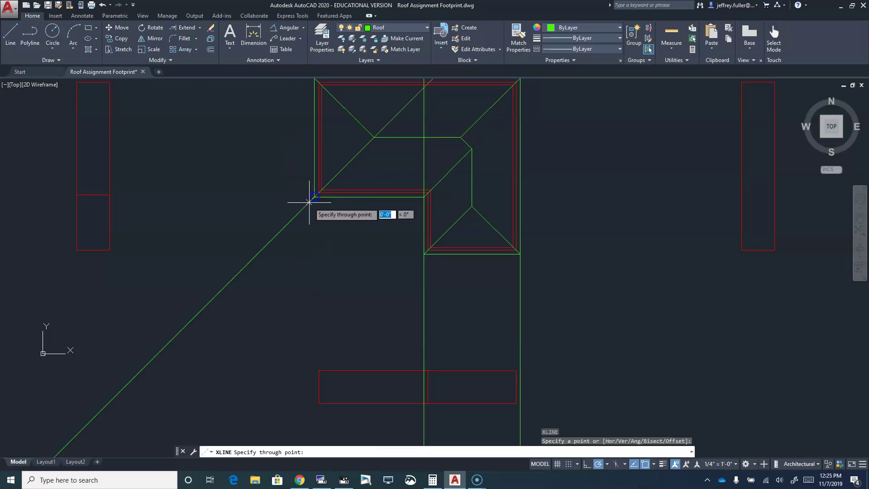
{"action": "left_click", "coordinate": [316, 301]}
{"action": "key", "text": "Return"}
{"action": "key", "text": "Return"}
{"action": "left_click", "coordinate": [373, 138]}
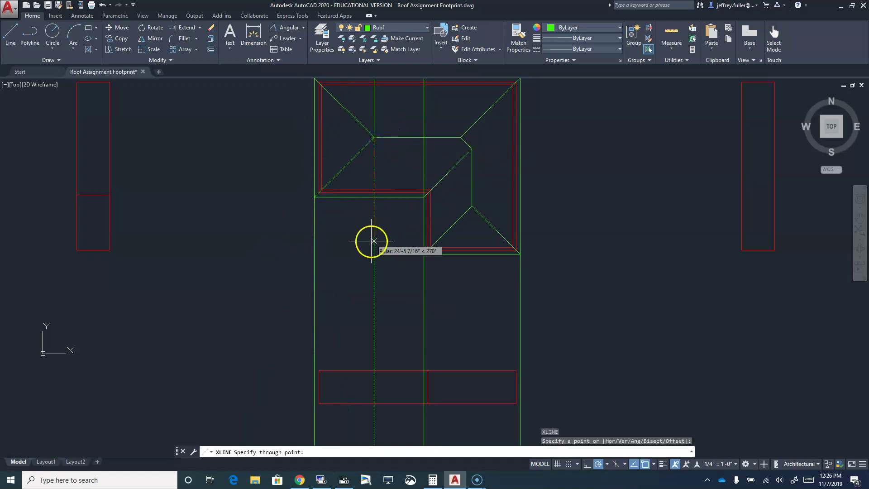
{"action": "right_click", "coordinate": [409, 234]}
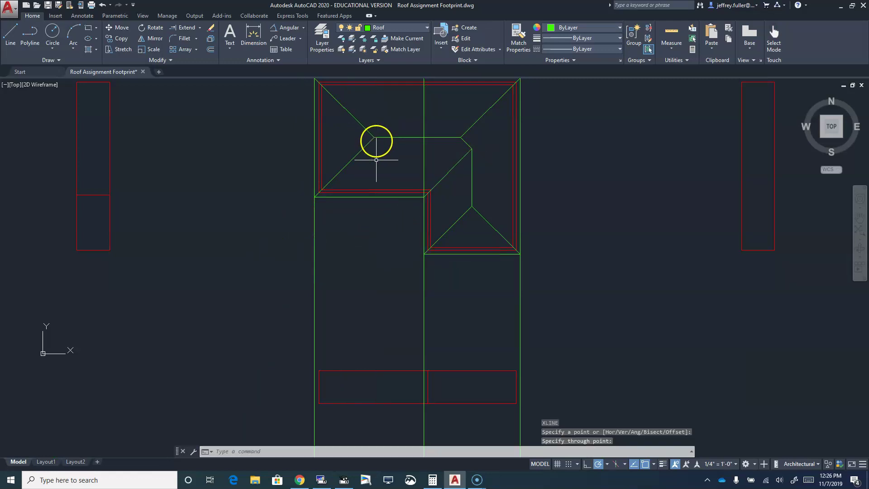
Draw a vertical construction line from the west end of the main ridge down through the south elevation.
{"action": "key", "text": "Return"}
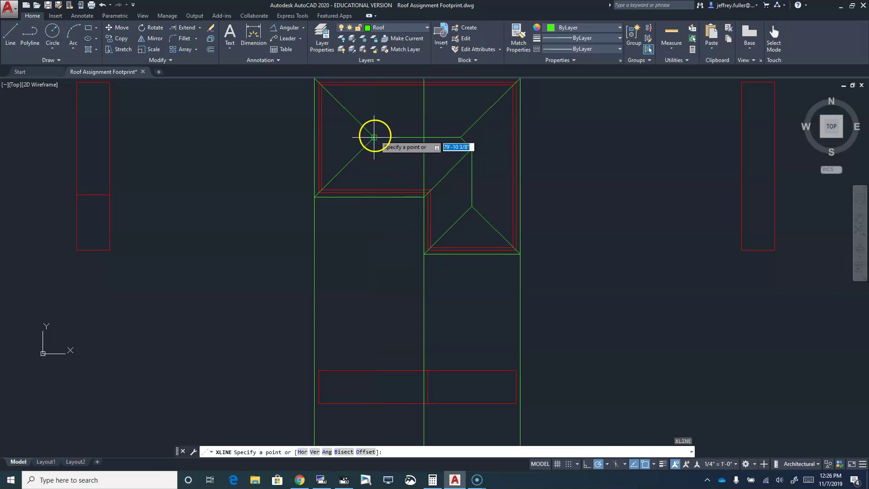
{"action": "left_click", "coordinate": [374, 137]}
{"action": "left_click", "coordinate": [374, 217]}
{"action": "right_click", "coordinate": [412, 202]}
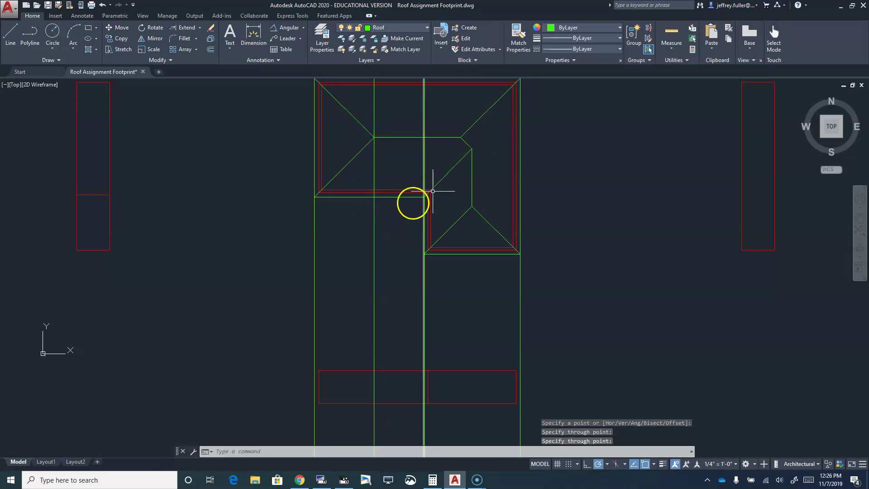
Draw vertical construction lines from the main ridge's east end and from the south wing's ridge down through the south elevation.
{"action": "key", "text": "Return"}
{"action": "left_click", "coordinate": [460, 137]}
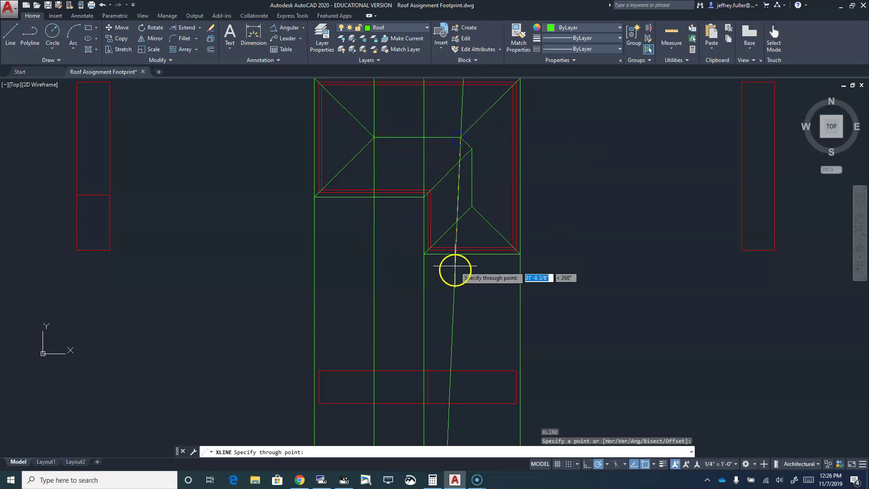
{"action": "left_click", "coordinate": [460, 286]}
{"action": "key", "text": "Escape"}
{"action": "key", "text": "l"}
{"action": "key", "text": "space"}
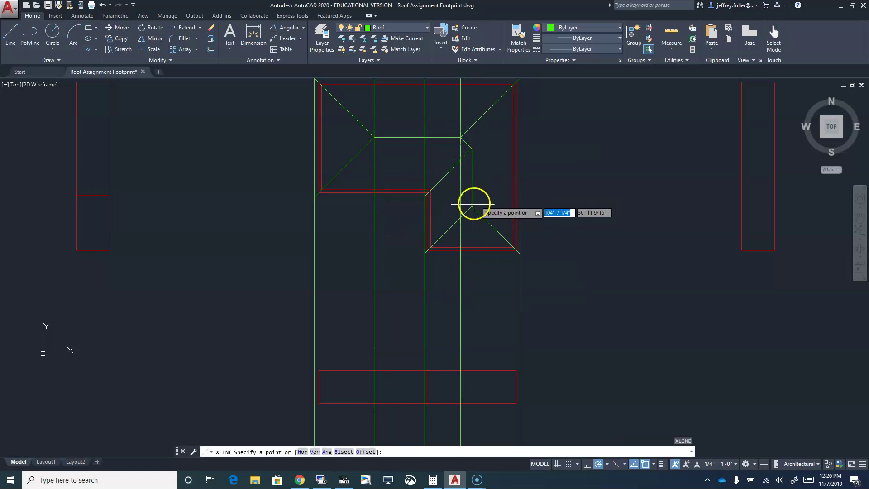
{"action": "key", "text": "Escape"}
{"action": "key", "text": "Escape"}
Move the top wall line of the south elevation to the Roof layer.
{"action": "scroll", "coordinate": [294, 298], "scroll_direction": "up", "scroll_amount": 5}
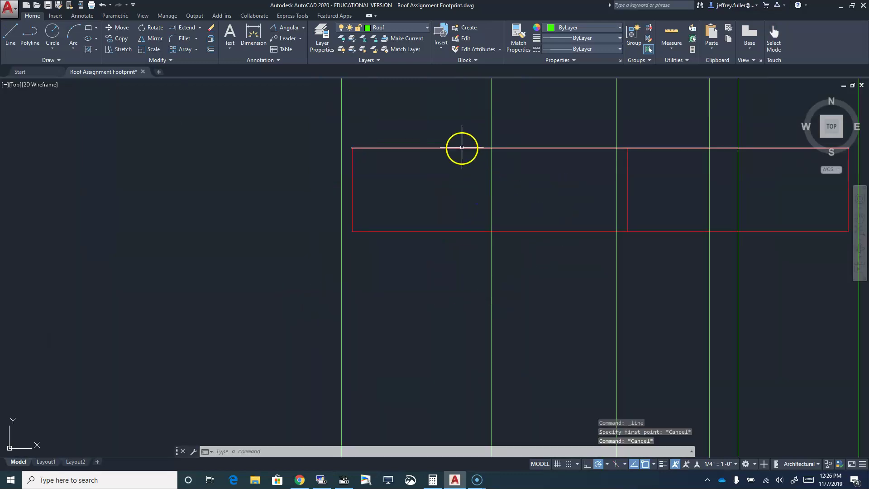
{"action": "left_click", "coordinate": [462, 148]}
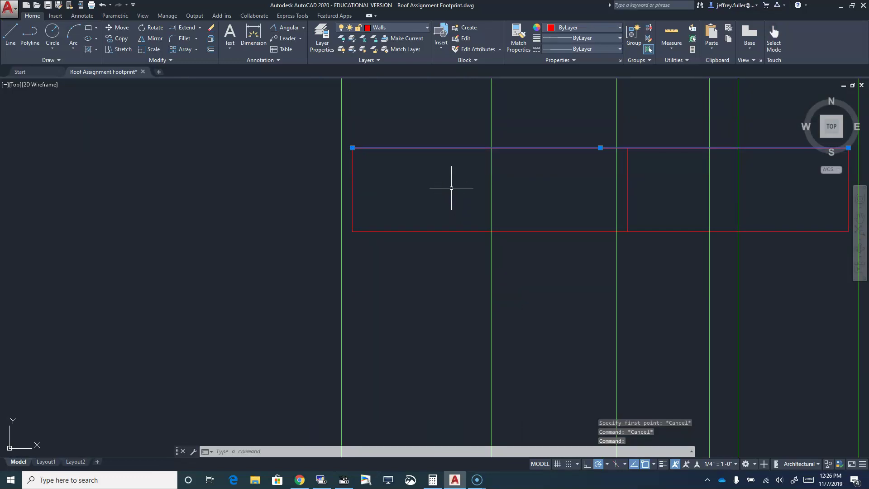
{"action": "left_click", "coordinate": [414, 28]}
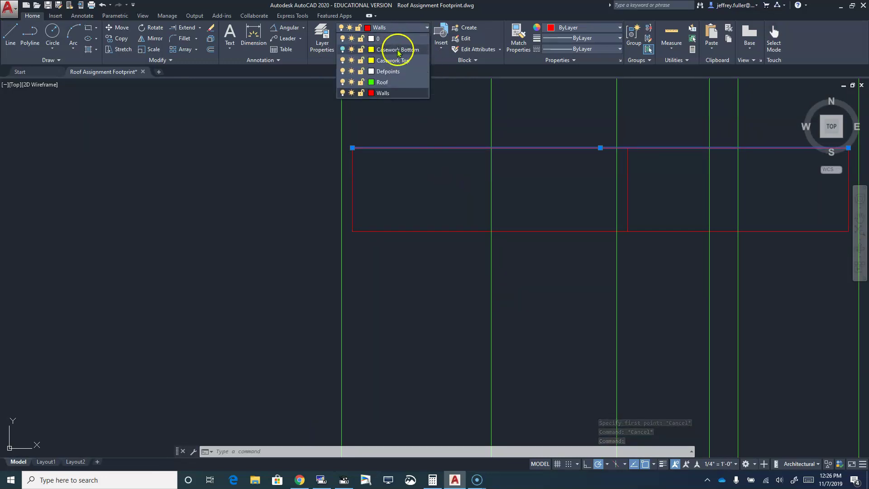
{"action": "left_click", "coordinate": [393, 82]}
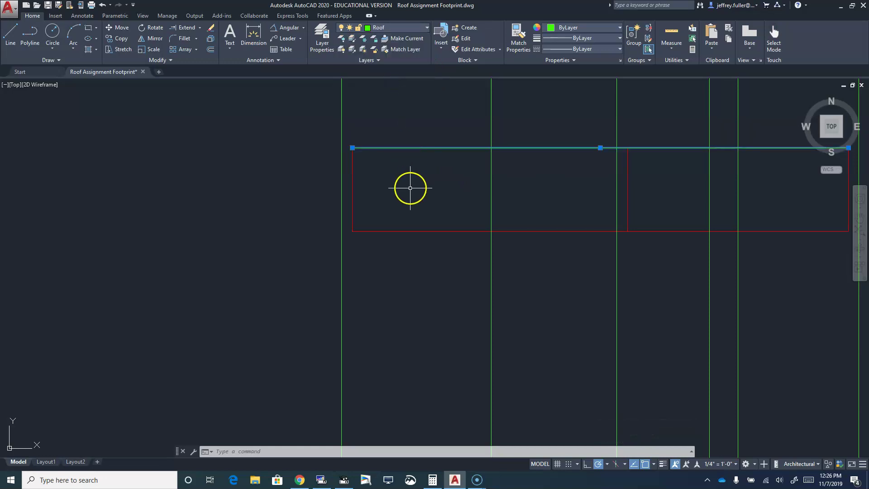
{"action": "key", "text": "Escape"}
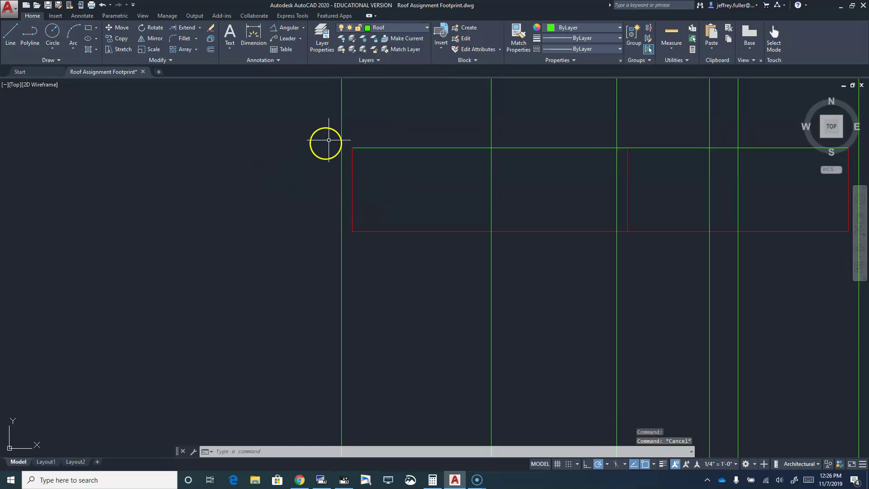
Extend the south elevation's top line at both ends to the outermost vertical construction lines.
{"action": "left_click", "coordinate": [200, 28]}
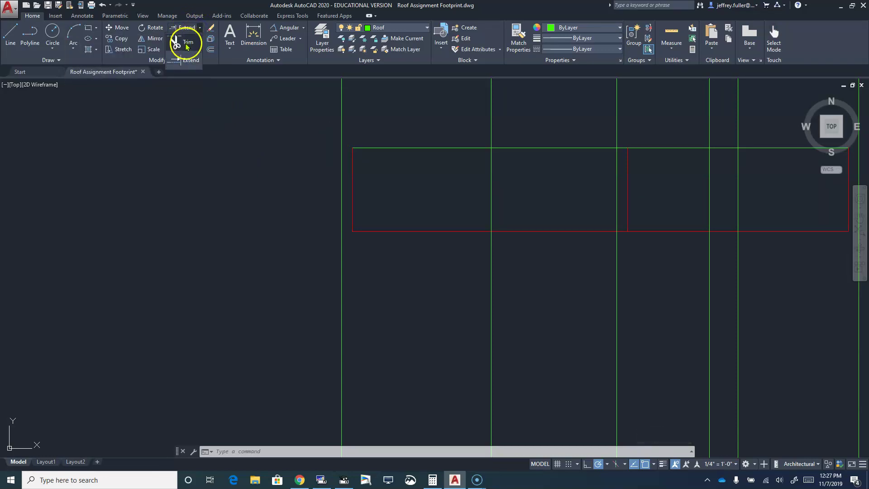
{"action": "left_click", "coordinate": [189, 60]}
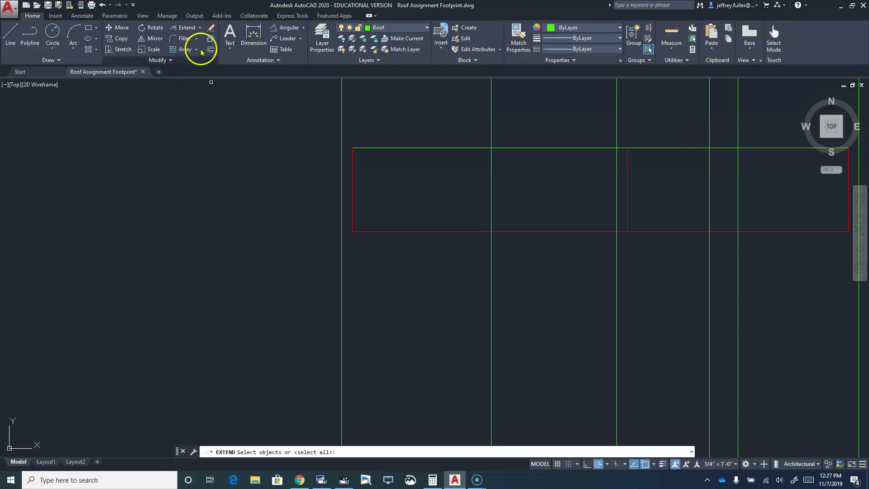
{"action": "right_click", "coordinate": [232, 160]}
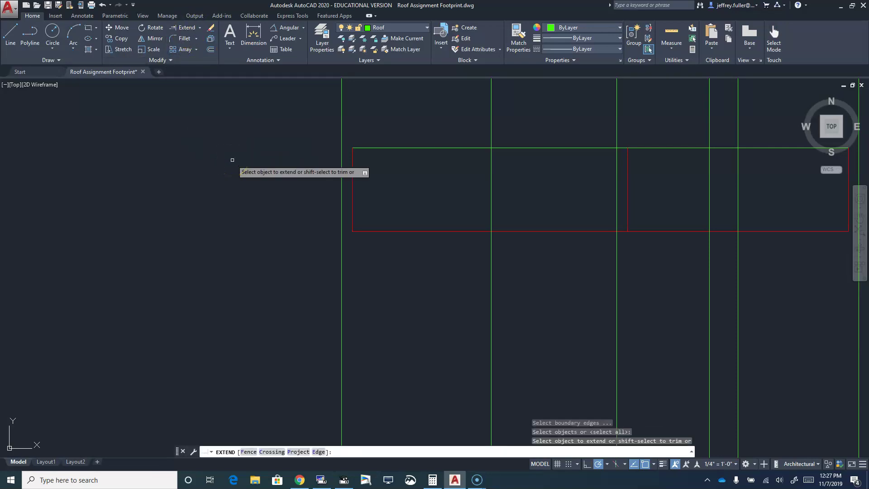
{"action": "left_click", "coordinate": [378, 147]}
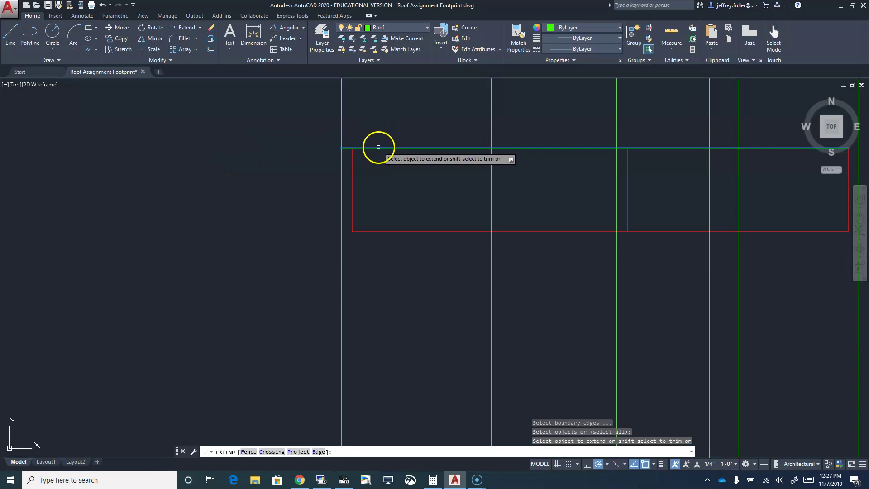
{"action": "scroll", "coordinate": [753, 213], "scroll_direction": "down", "scroll_amount": 2}
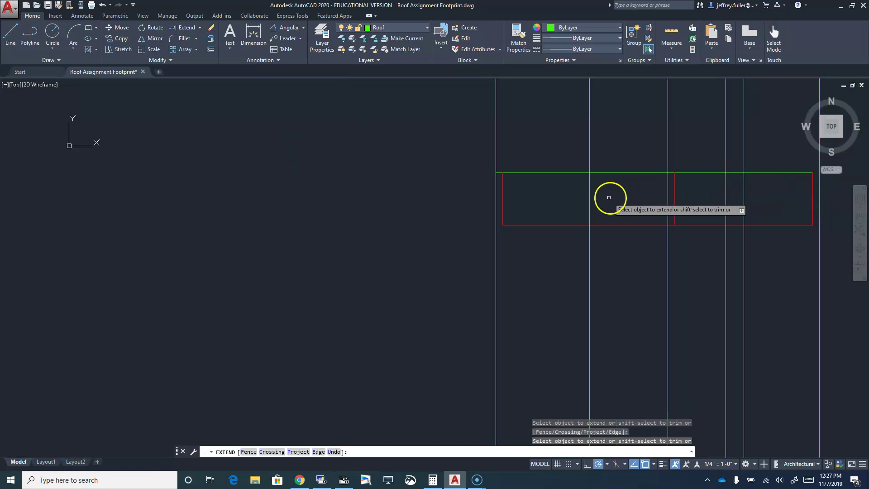
{"action": "left_click", "coordinate": [777, 214]}
{"action": "middle_click", "coordinate": [729, 186]}
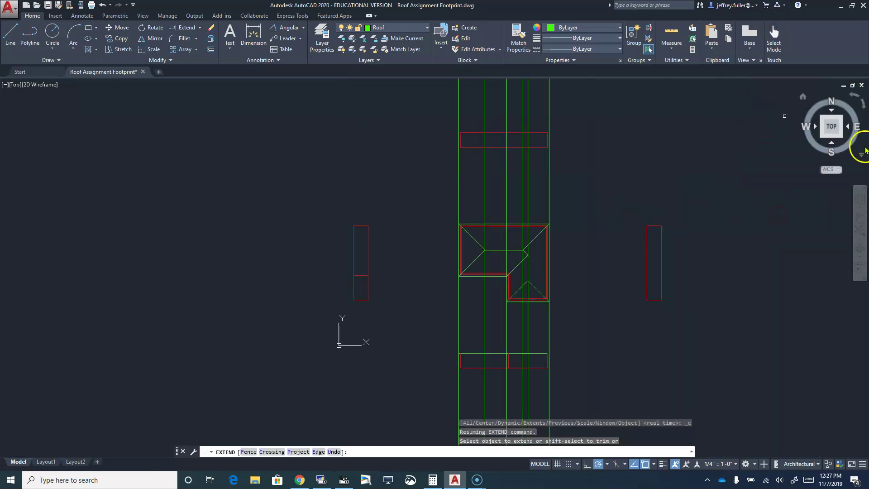
{"action": "scroll", "coordinate": [526, 350], "scroll_direction": "up", "scroll_amount": 4}
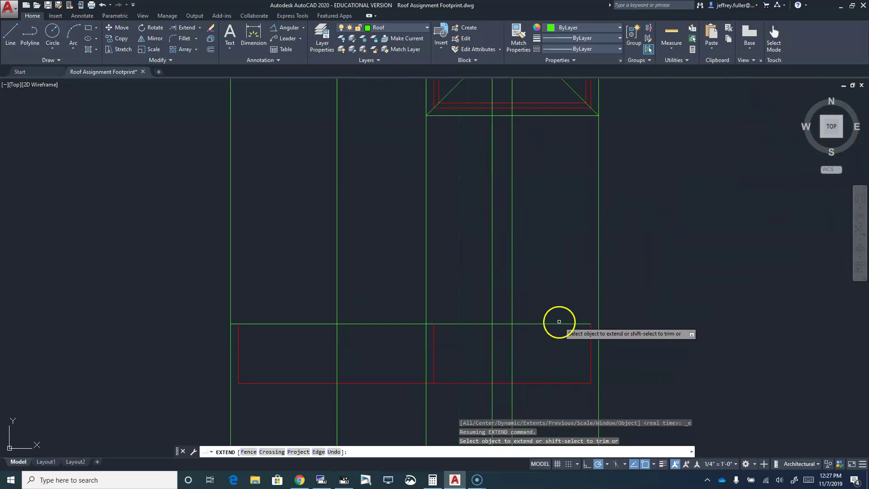
{"action": "left_click", "coordinate": [560, 324]}
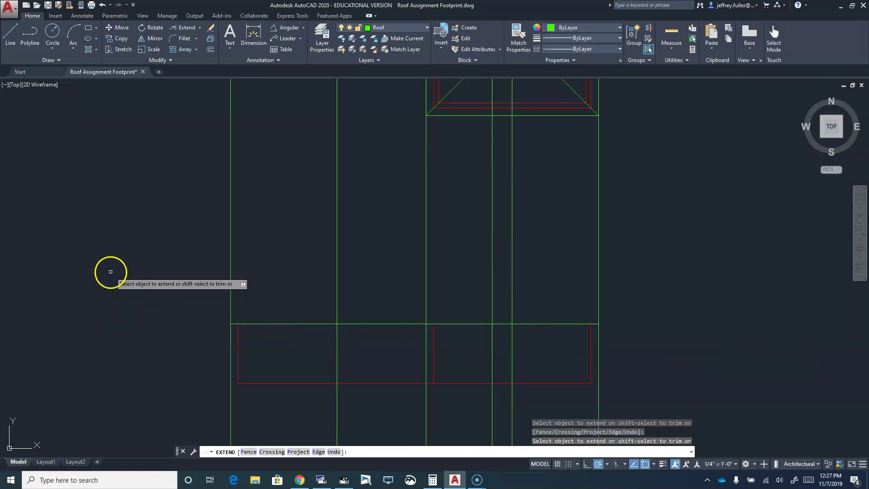
{"action": "key", "text": "Escape"}
{"action": "key", "text": "Escape"}
{"action": "key", "text": "Escape"}
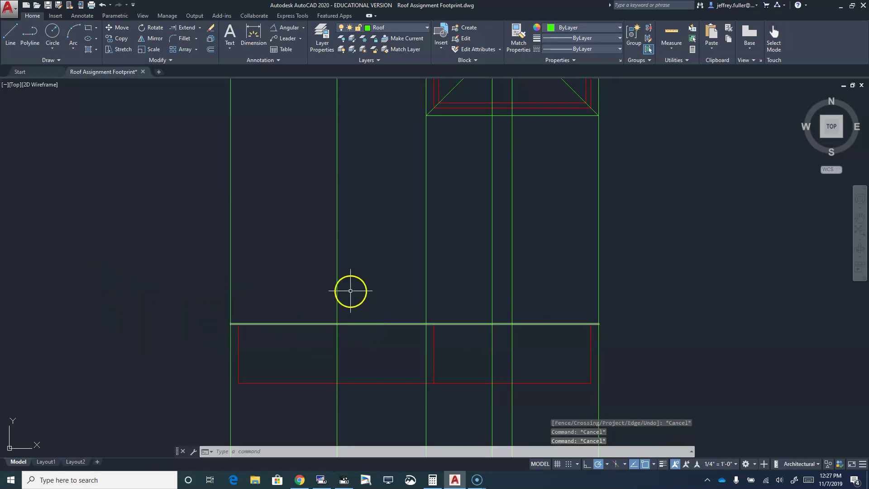
Offset the extended top line of the south elevation upward by 8" to form the fascia.
{"action": "left_click", "coordinate": [211, 48]}
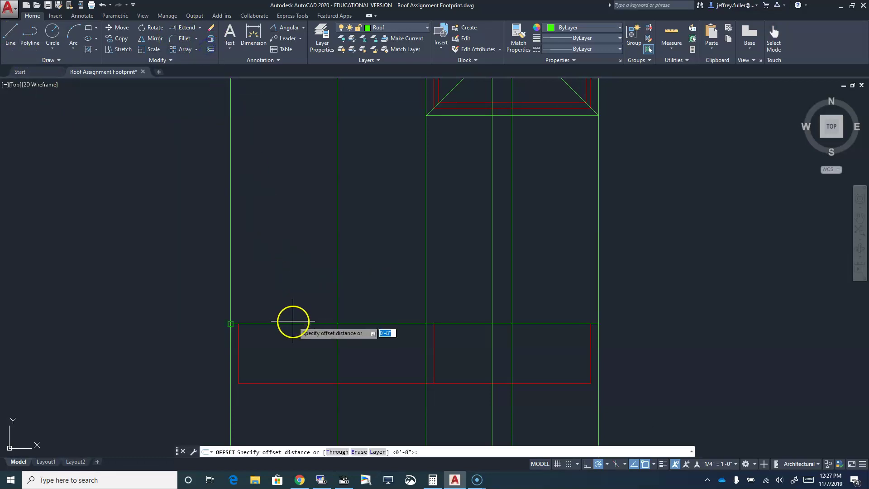
{"action": "left_click", "coordinate": [284, 289]}
{"action": "left_click", "coordinate": [287, 294]}
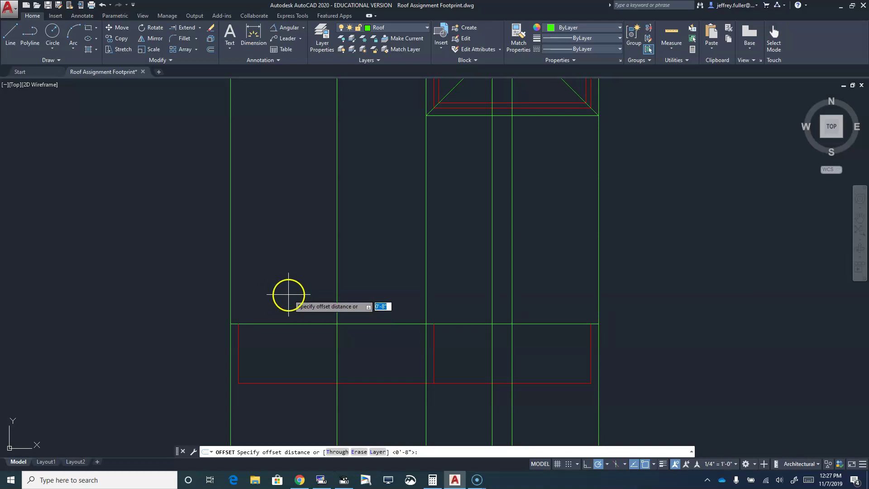
{"action": "key", "text": "Return"}
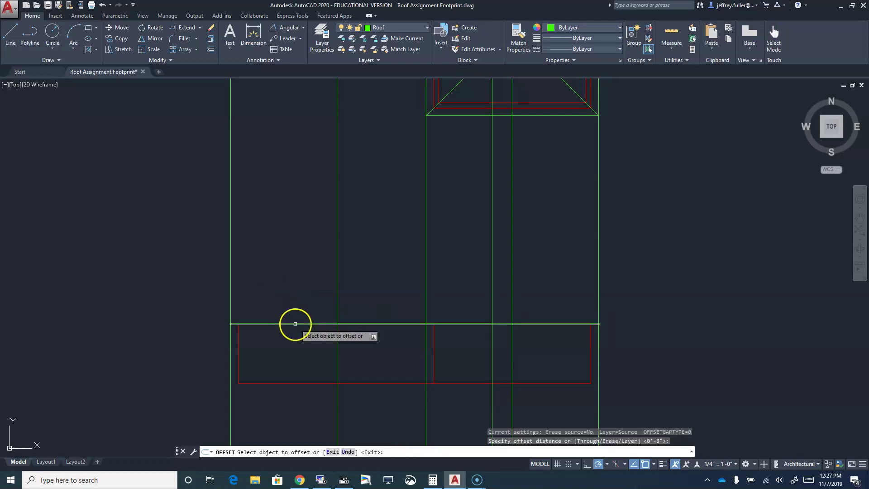
{"action": "left_click", "coordinate": [295, 323]}
{"action": "left_click", "coordinate": [292, 306]}
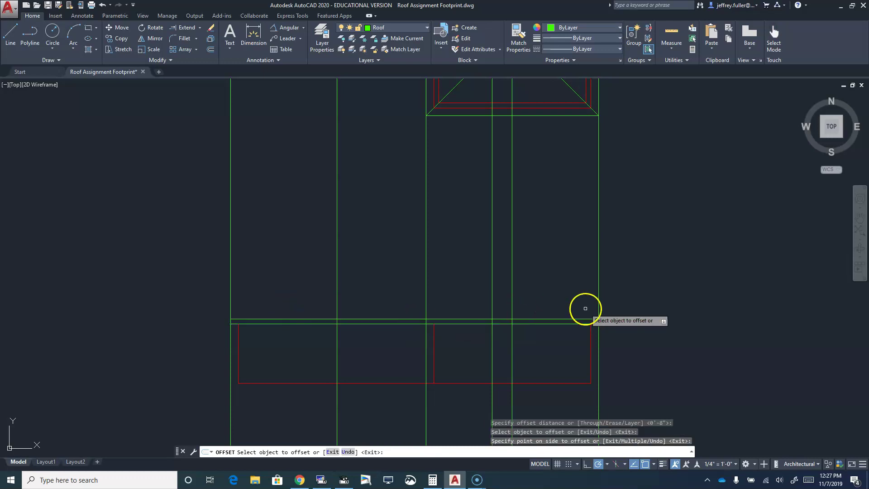
Draw a line along the fascia's lower edge from the west eave construction line to the east one.
{"action": "left_click", "coordinate": [10, 32]}
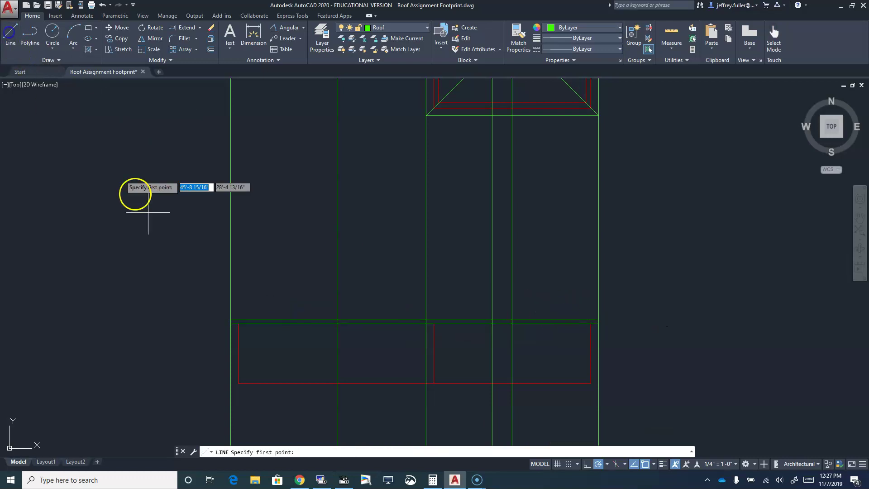
{"action": "left_click", "coordinate": [230, 324]}
{"action": "left_click", "coordinate": [599, 324]}
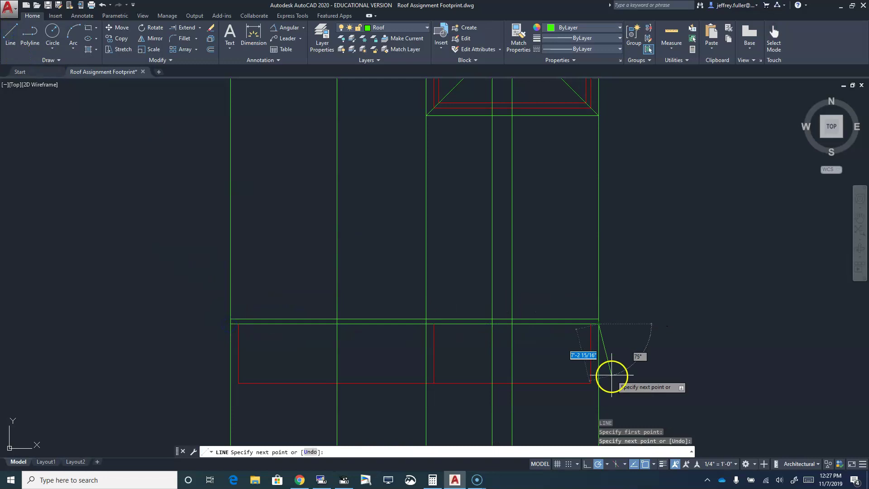
{"action": "key", "text": "Escape"}
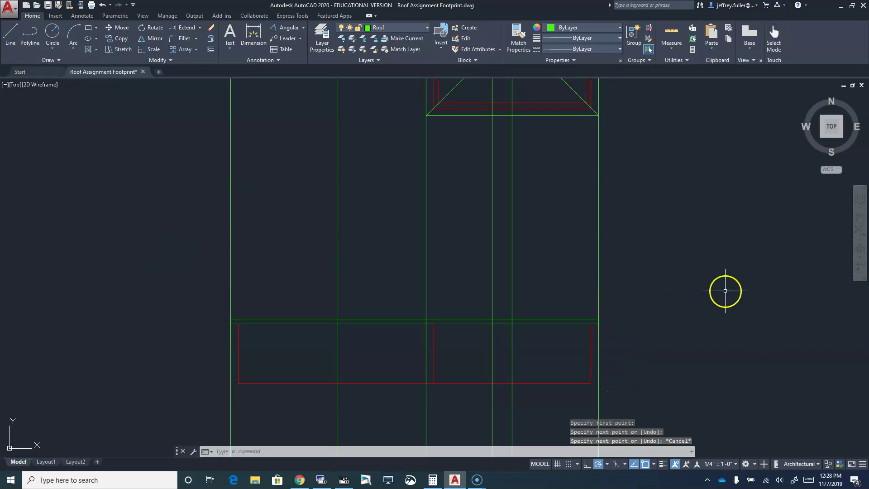
Draw a line from the fascia's upper west corner across the overhang to above the west wall, then 6" straight up.
{"action": "left_click", "coordinate": [10, 32]}
{"action": "scroll", "coordinate": [471, 373], "scroll_direction": "up", "scroll_amount": 3}
{"action": "scroll", "coordinate": [501, 394], "scroll_direction": "down", "scroll_amount": 3}
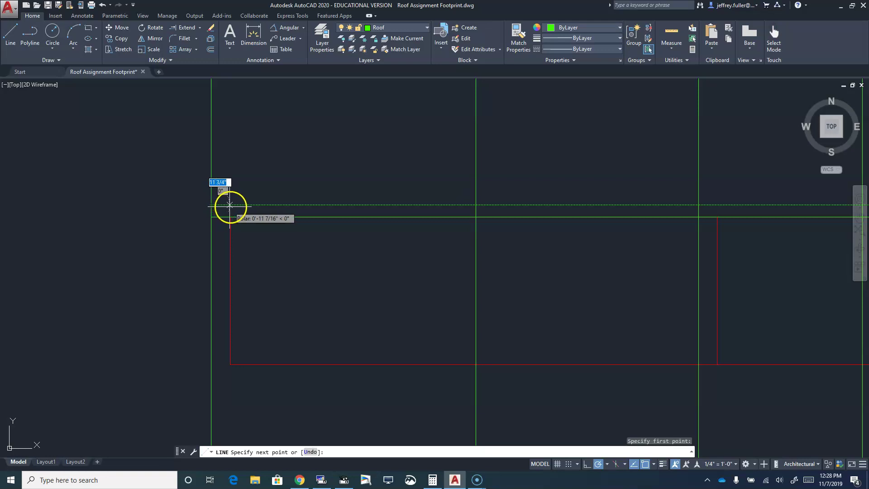
{"action": "scroll", "coordinate": [230, 205], "scroll_direction": "up", "scroll_amount": 6}
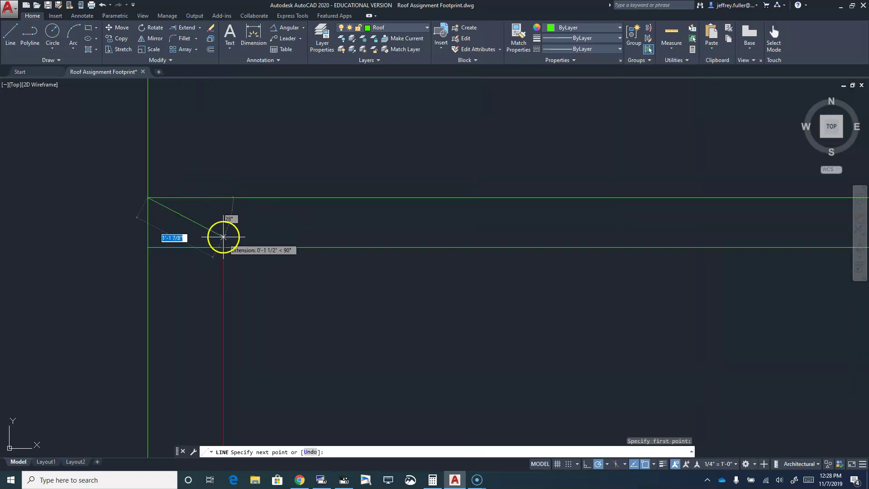
{"action": "left_click", "coordinate": [223, 197]}
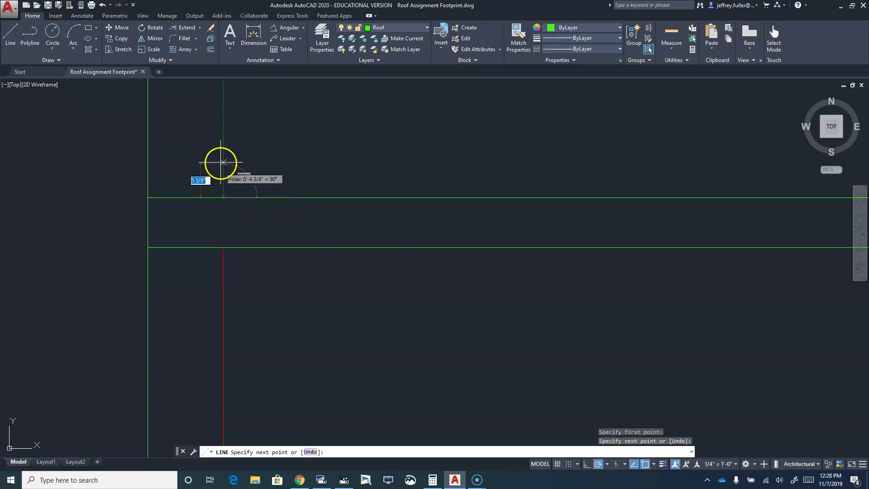
{"action": "type", "text": "6"}
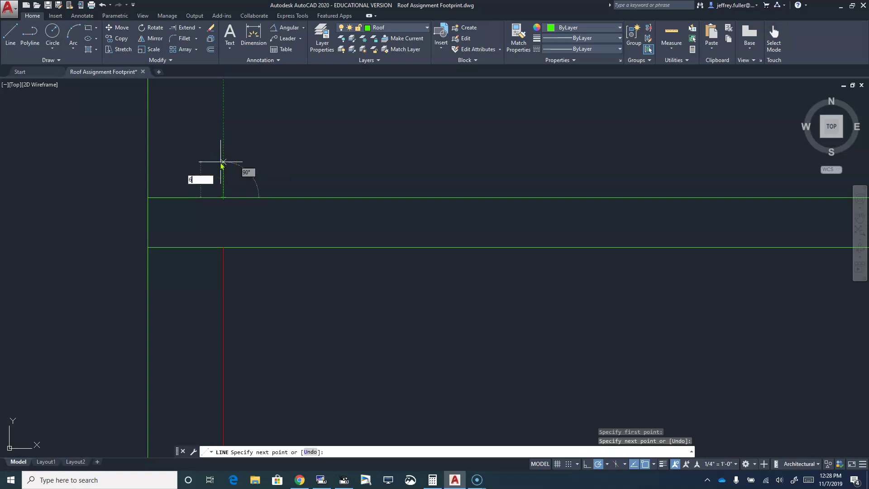
{"action": "key", "text": "Return"}
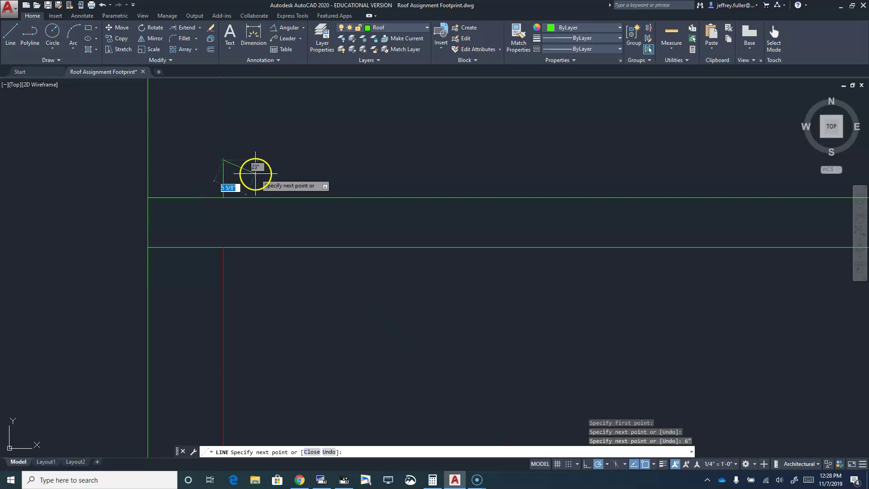
{"action": "key", "text": "Escape"}
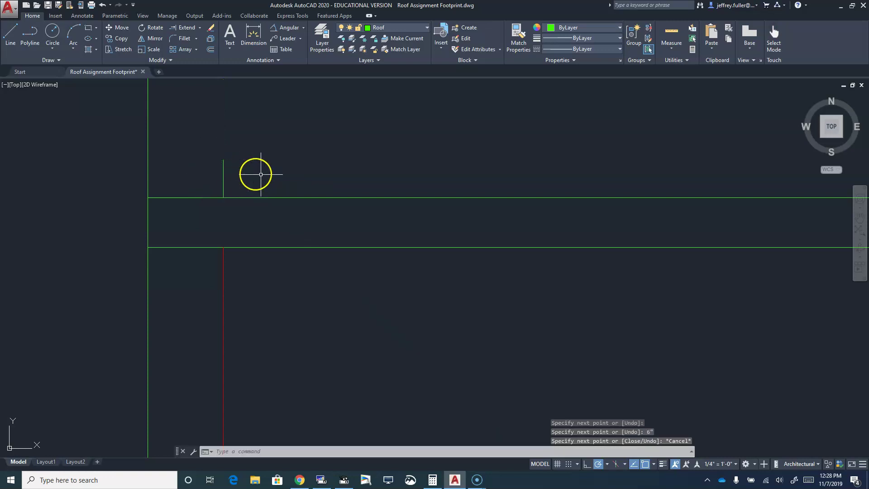
Draw the sloped roof line from the fascia's upper west corner to the top of the 6" vertical line.
{"action": "left_click", "coordinate": [11, 34]}
{"action": "left_click", "coordinate": [148, 198]}
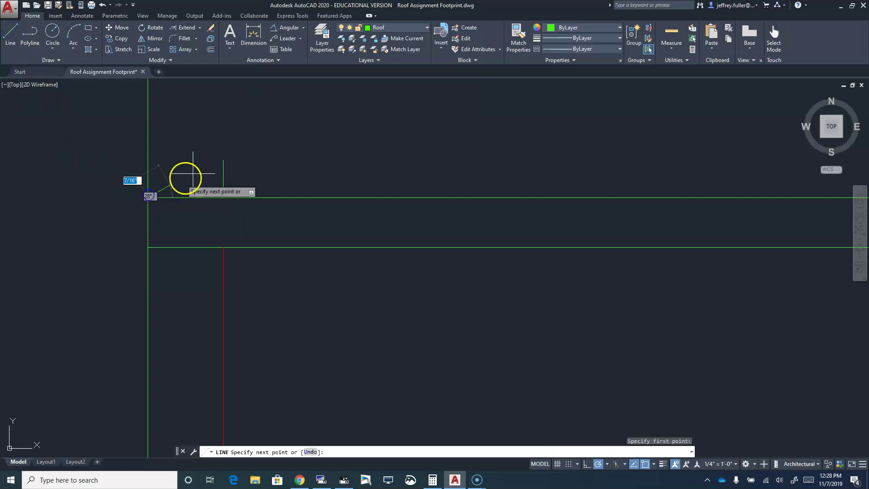
{"action": "left_click", "coordinate": [223, 160]}
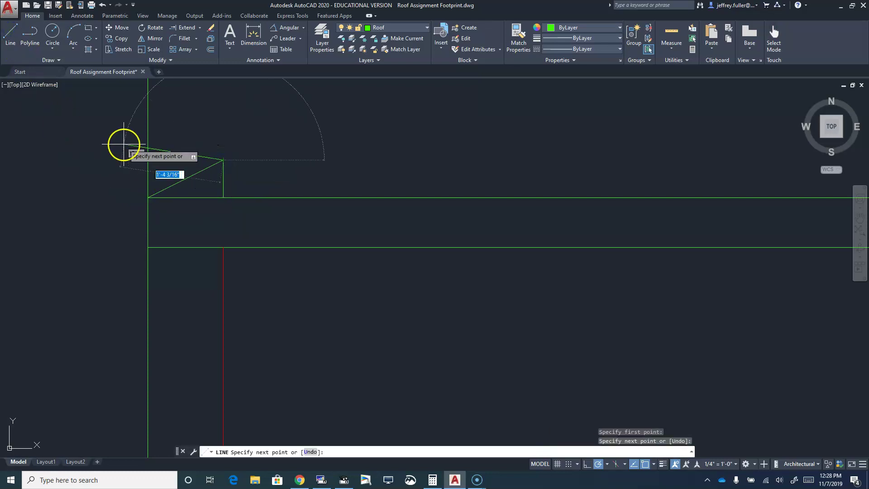
{"action": "key", "text": "Escape"}
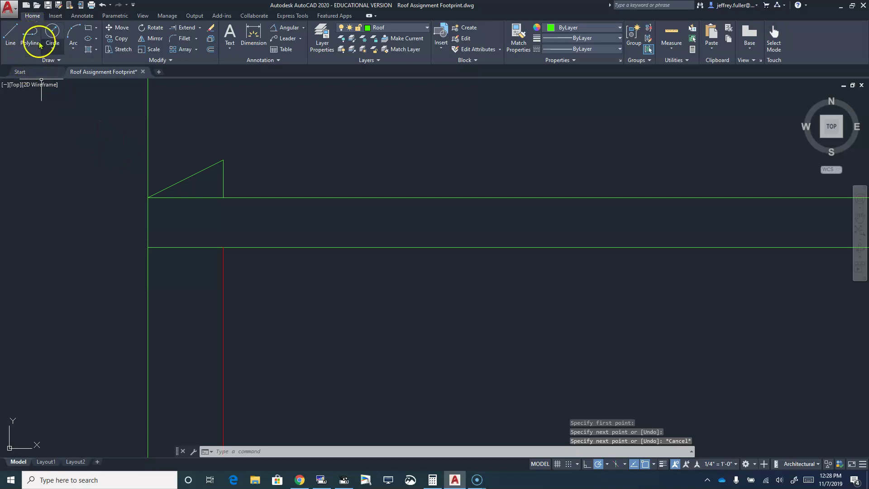
Add an angular dimension between the sloped roof line and the fascia's upper edge to check the roof's slope angle.
{"action": "left_click", "coordinate": [305, 28]}
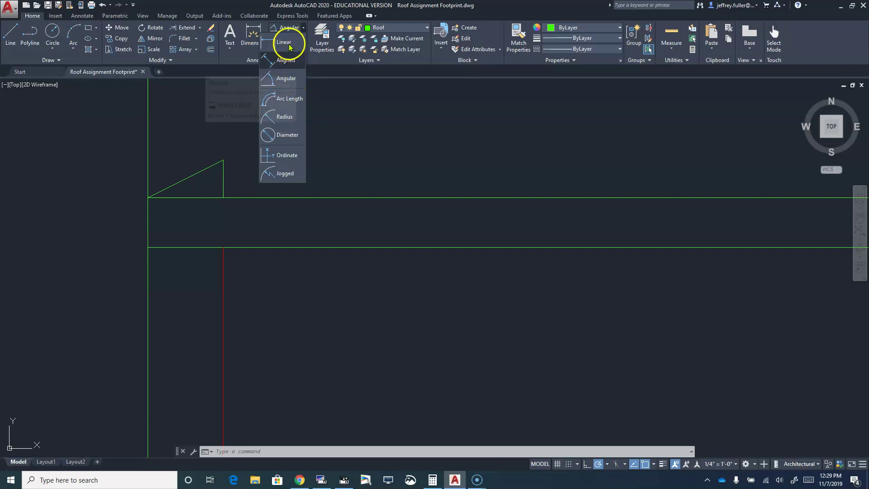
{"action": "left_click", "coordinate": [292, 78]}
{"action": "left_click", "coordinate": [184, 179]}
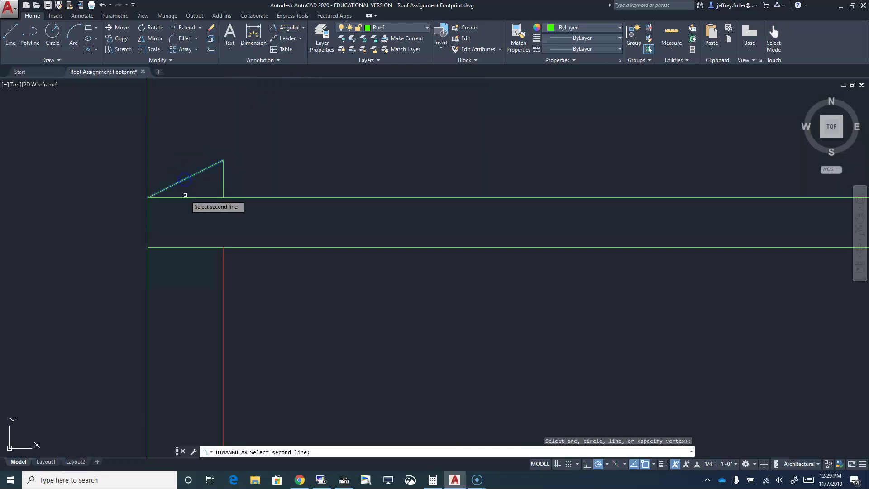
{"action": "left_click", "coordinate": [186, 197]}
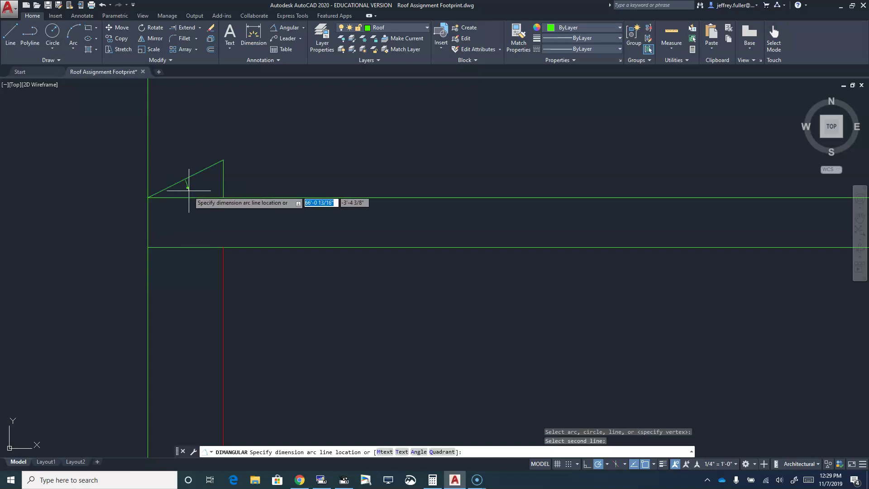
{"action": "left_click", "coordinate": [187, 182]}
{"action": "scroll", "coordinate": [189, 186], "scroll_direction": "up", "scroll_amount": 6}
{"action": "scroll", "coordinate": [189, 186], "scroll_direction": "up", "scroll_amount": 2}
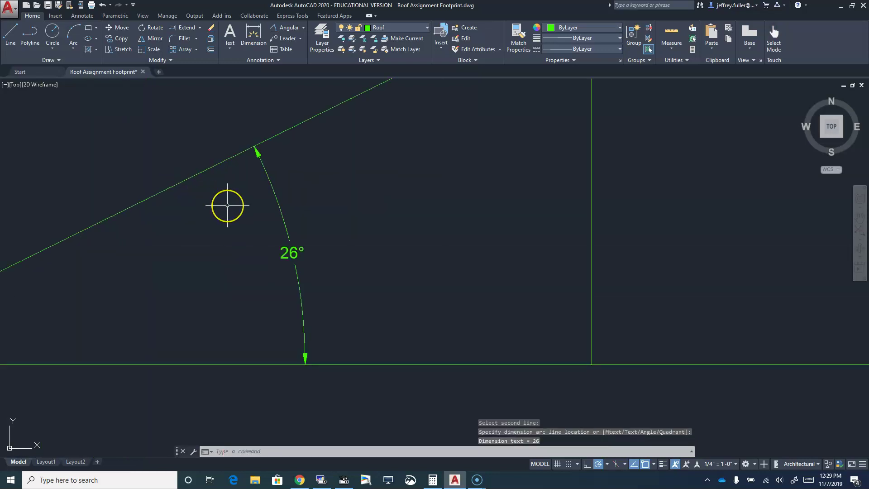
{"action": "scroll", "coordinate": [227, 205], "scroll_direction": "down", "scroll_amount": 6}
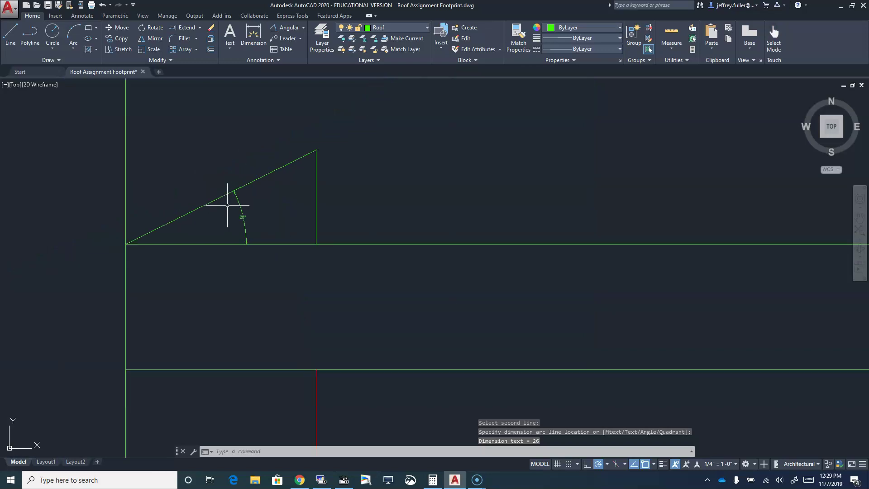
{"action": "scroll", "coordinate": [281, 204], "scroll_direction": "down", "scroll_amount": 6}
Erase the small slope triangle together with its angular dimension at the fascia's upper west corner.
{"action": "left_click", "coordinate": [293, 198]}
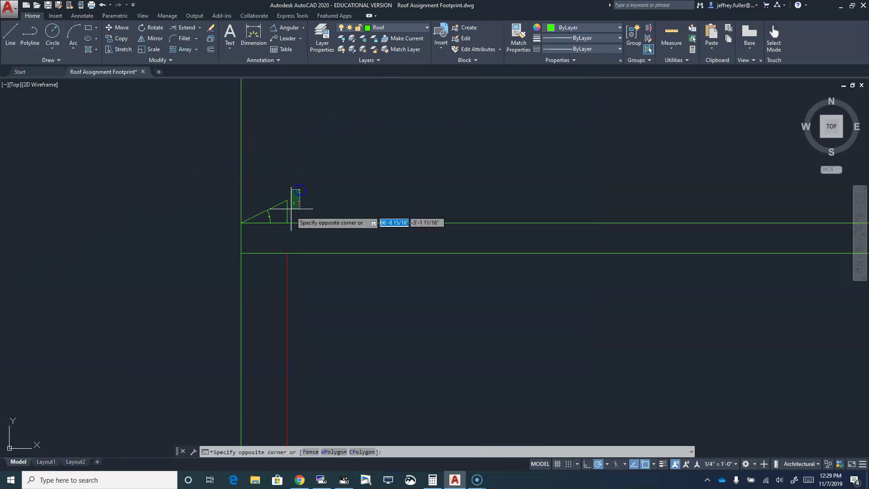
{"action": "left_click", "coordinate": [252, 215]}
{"action": "key", "text": "Delete"}
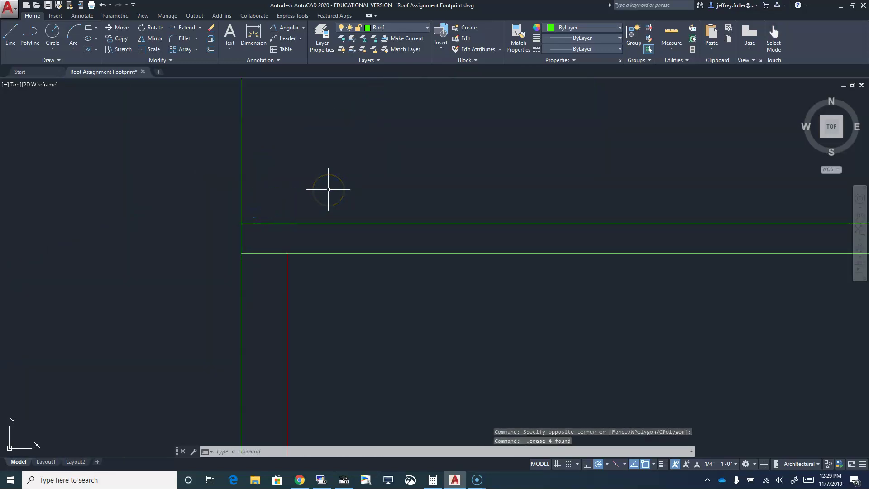
Draw a sloped line about 21'-5" long at 26° from the fascia's upper west corner, past the west ridge-end construction line.
{"action": "left_click", "coordinate": [6, 32]}
{"action": "left_click", "coordinate": [241, 222]}
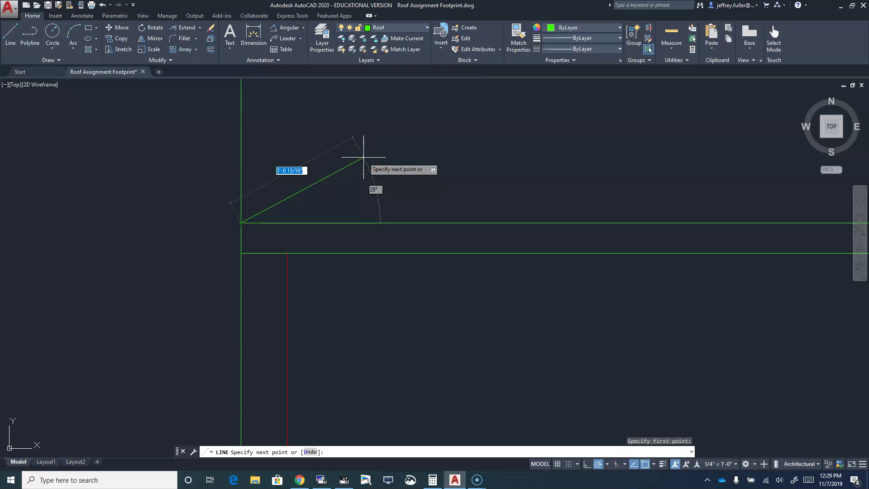
{"action": "scroll", "coordinate": [359, 159], "scroll_direction": "down", "scroll_amount": 10}
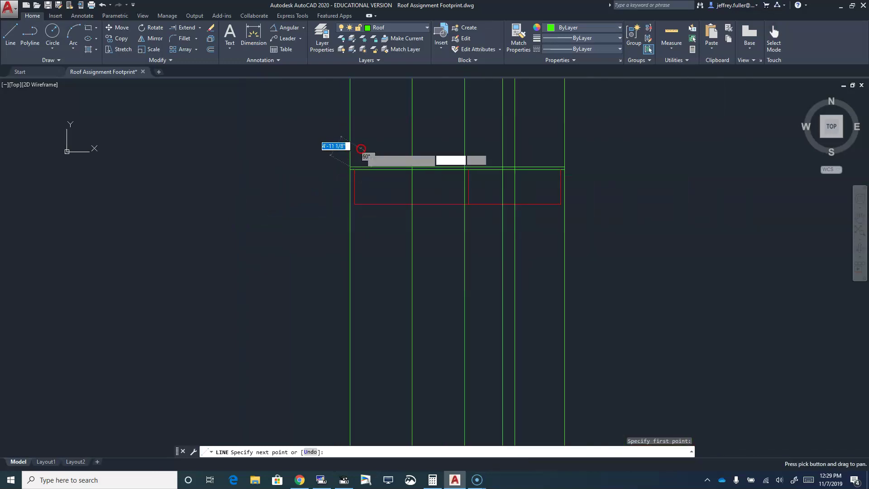
{"action": "scroll", "coordinate": [344, 185], "scroll_direction": "down", "scroll_amount": 2}
{"action": "mouse_move", "coordinate": [353, 151]}
{"action": "middle_mouse_down"}
{"action": "mouse_move", "coordinate": [256, 220]}
{"action": "mouse_move", "coordinate": [276, 249]}
{"action": "middle_mouse_up"}
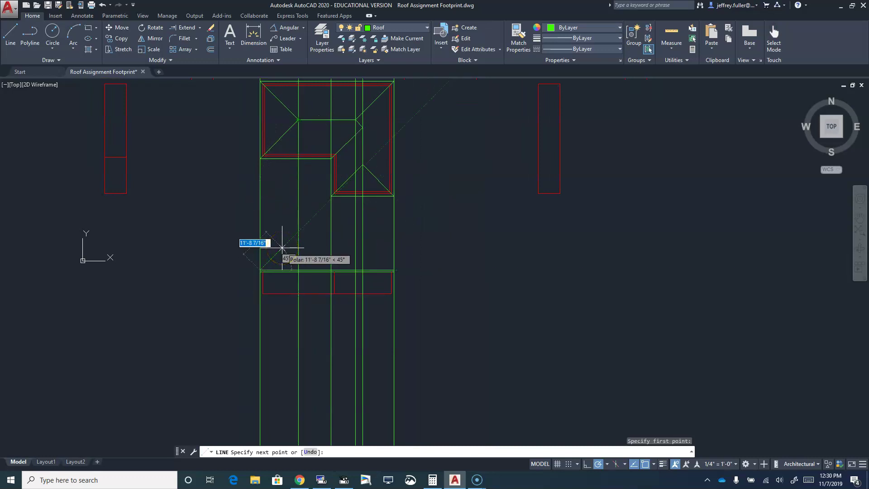
{"action": "left_click", "coordinate": [310, 245]}
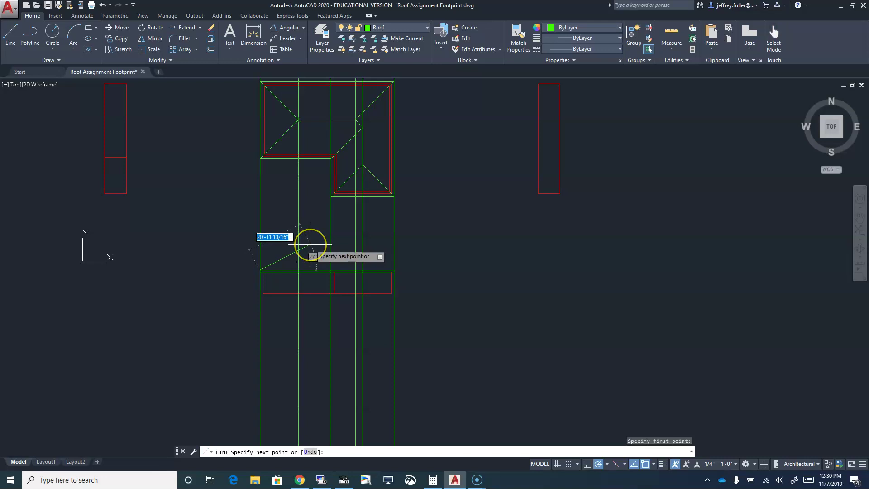
{"action": "scroll", "coordinate": [311, 245], "scroll_direction": "up", "scroll_amount": 4}
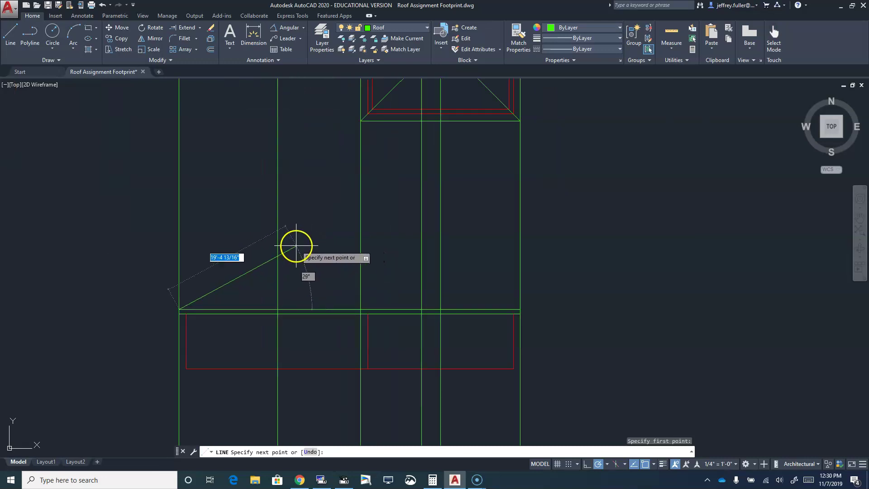
{"action": "scroll", "coordinate": [295, 246], "scroll_direction": "down", "scroll_amount": 4}
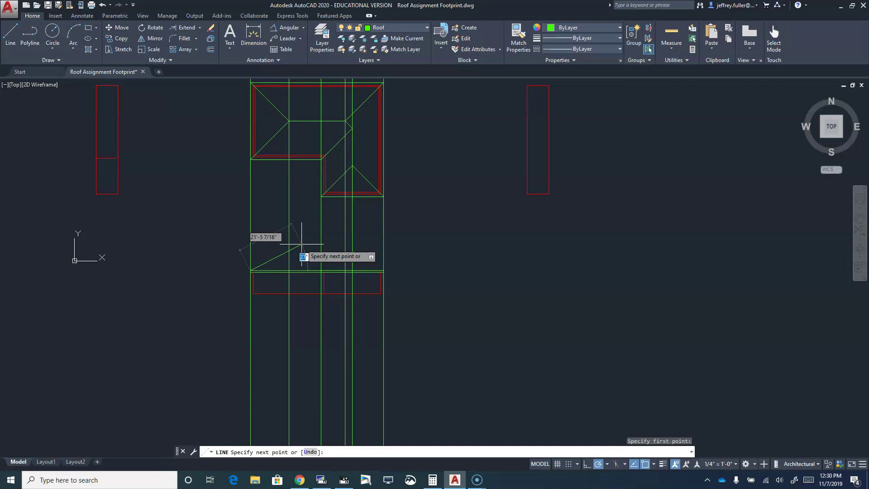
{"action": "key", "text": "Return"}
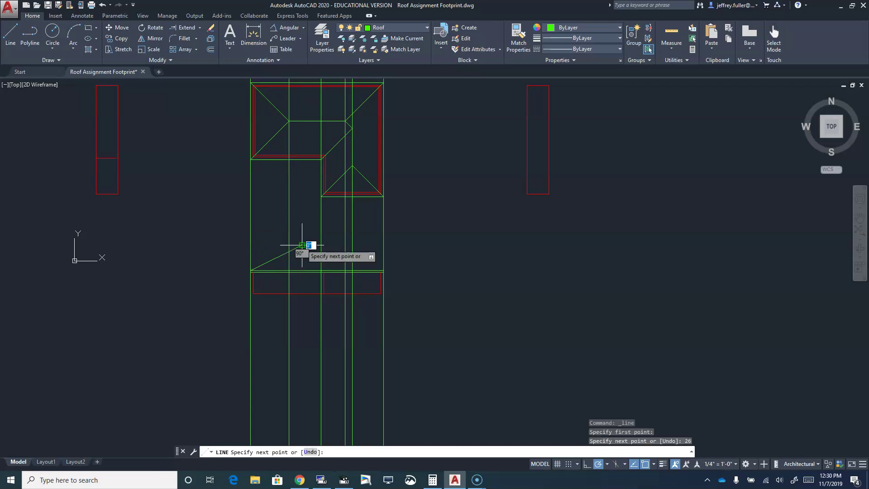
{"action": "key", "text": "Escape"}
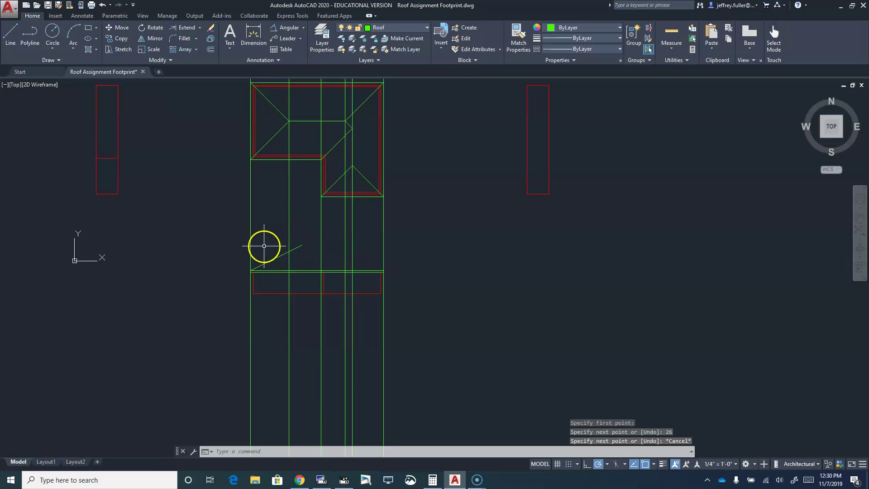
Draw the horizontal ridge from the slope's crossing with the west ridge-end construction line to the east one, then down to the fascia's upper east corner.
{"action": "scroll", "coordinate": [264, 246], "scroll_direction": "up", "scroll_amount": 4}
{"action": "scroll", "coordinate": [322, 254], "scroll_direction": "down", "scroll_amount": 4}
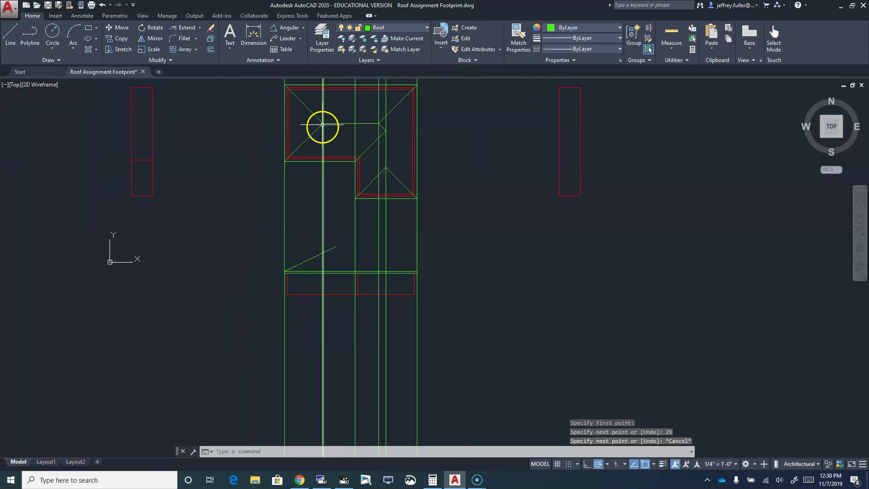
{"action": "scroll", "coordinate": [333, 242], "scroll_direction": "up", "scroll_amount": 4}
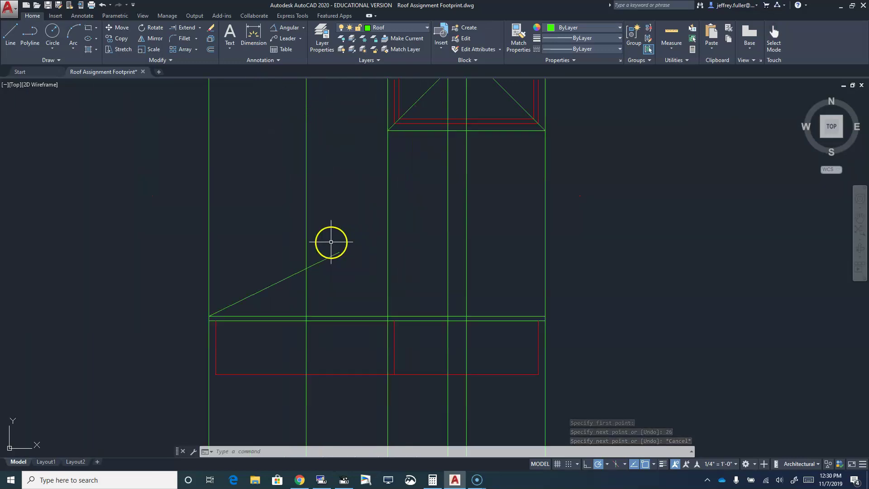
{"action": "left_click", "coordinate": [10, 34]}
{"action": "scroll", "coordinate": [322, 305], "scroll_direction": "down", "scroll_amount": 4}
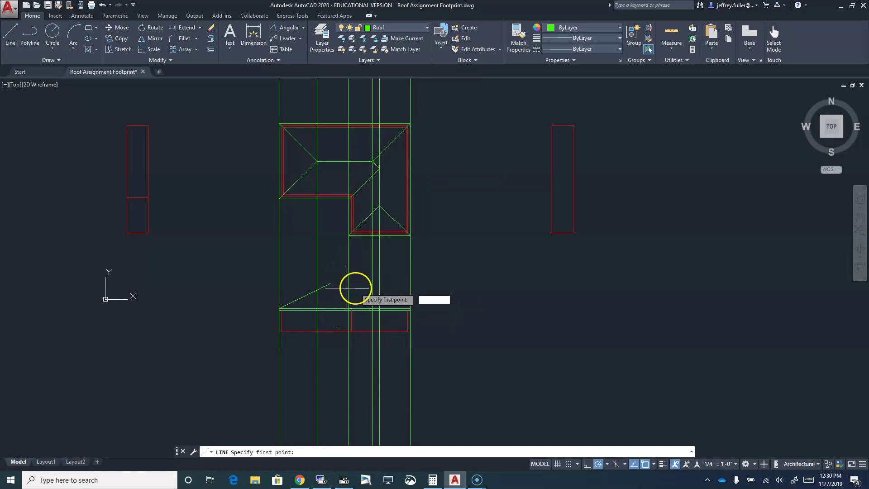
{"action": "left_click", "coordinate": [316, 290]}
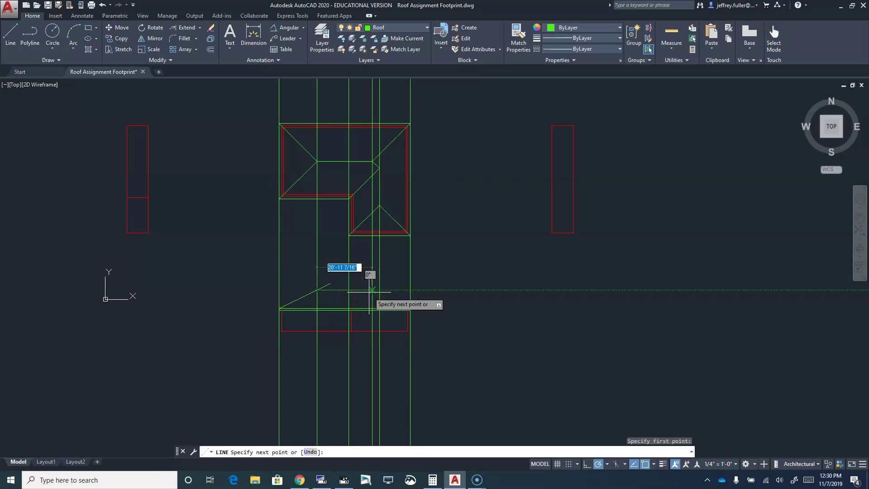
{"action": "left_click", "coordinate": [369, 292]}
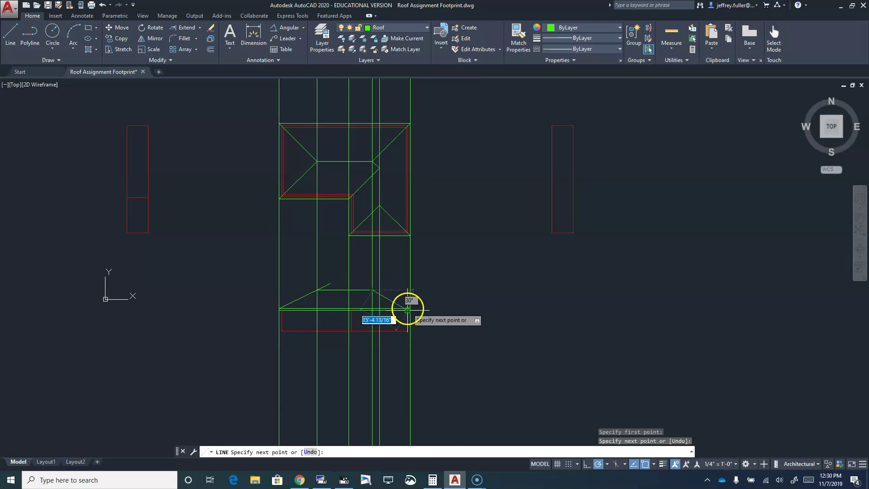
{"action": "scroll", "coordinate": [405, 306], "scroll_direction": "up", "scroll_amount": 5}
{"action": "left_click", "coordinate": [419, 323]}
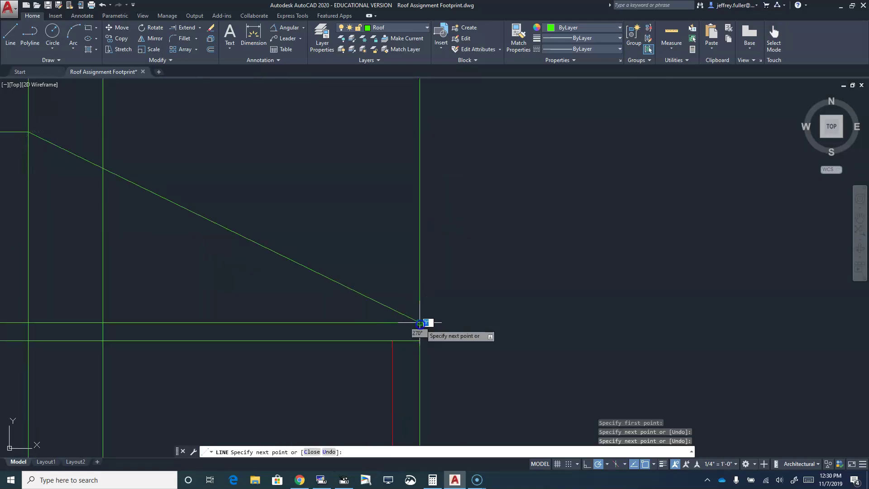
{"action": "key", "text": "Escape"}
{"action": "scroll", "coordinate": [478, 338], "scroll_direction": "down", "scroll_amount": 7}
{"action": "scroll", "coordinate": [477, 338], "scroll_direction": "down", "scroll_amount": 2}
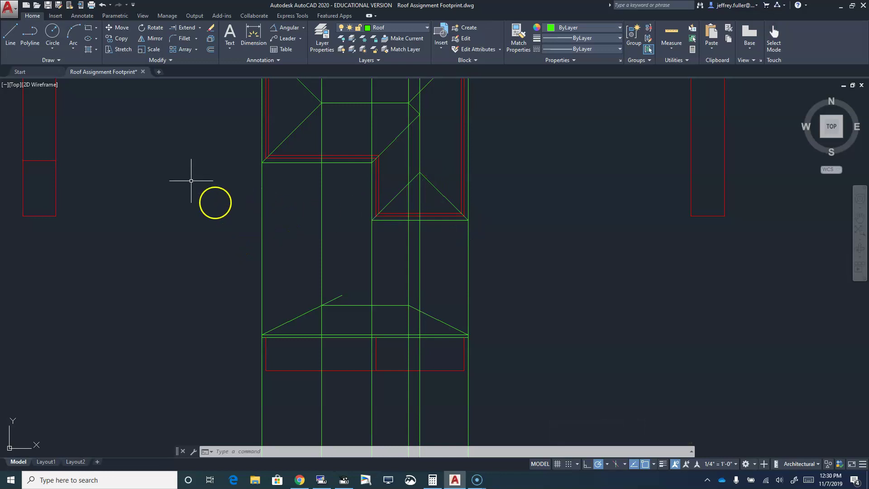
Draw the front wing's west slope from the crossing of its ridge construction line with the east slope down to the fascia at the inner-corner construction line.
{"action": "left_click", "coordinate": [9, 33]}
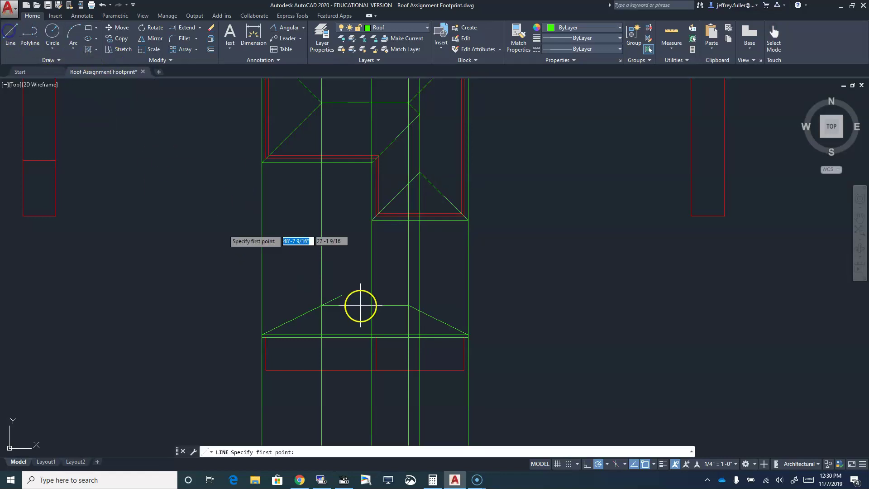
{"action": "left_click", "coordinate": [414, 311]}
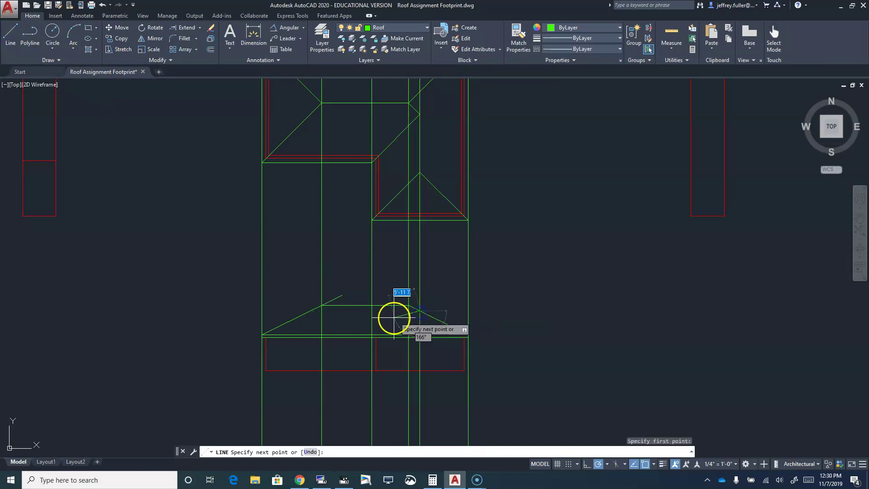
{"action": "scroll", "coordinate": [380, 326], "scroll_direction": "up", "scroll_amount": 5}
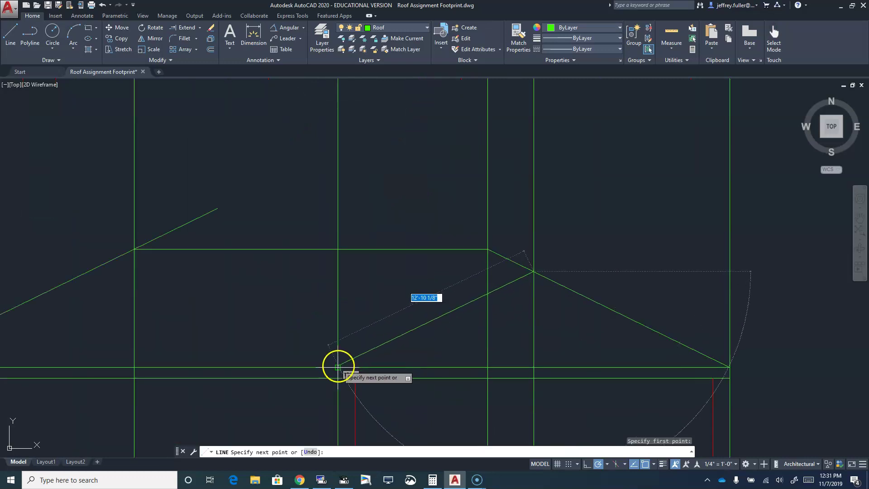
{"action": "left_click", "coordinate": [355, 357]}
{"action": "left_click", "coordinate": [339, 366]}
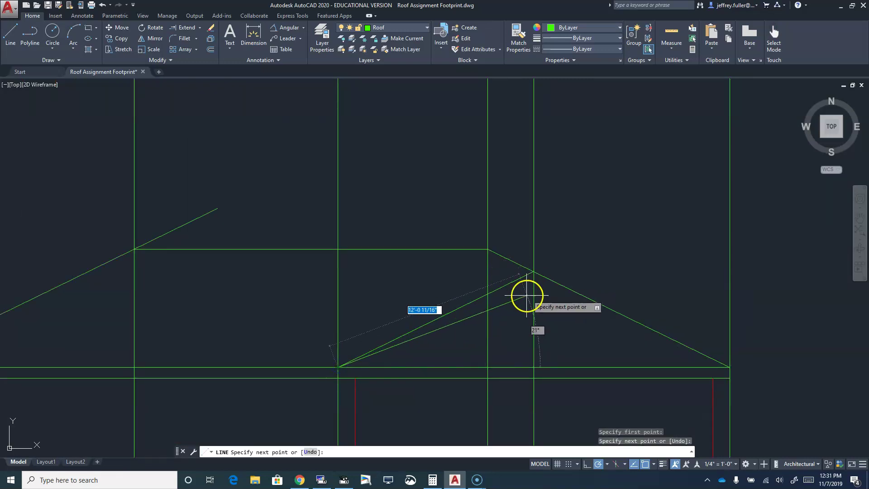
{"action": "key", "text": "Escape"}
{"action": "left_click", "coordinate": [10, 32]}
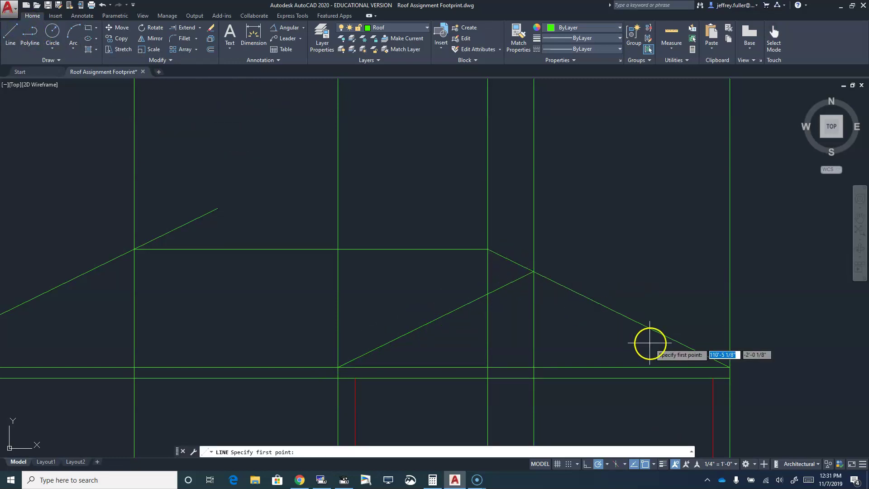
{"action": "scroll", "coordinate": [500, 331], "scroll_direction": "down", "scroll_amount": 2}
{"action": "key", "text": "Escape"}
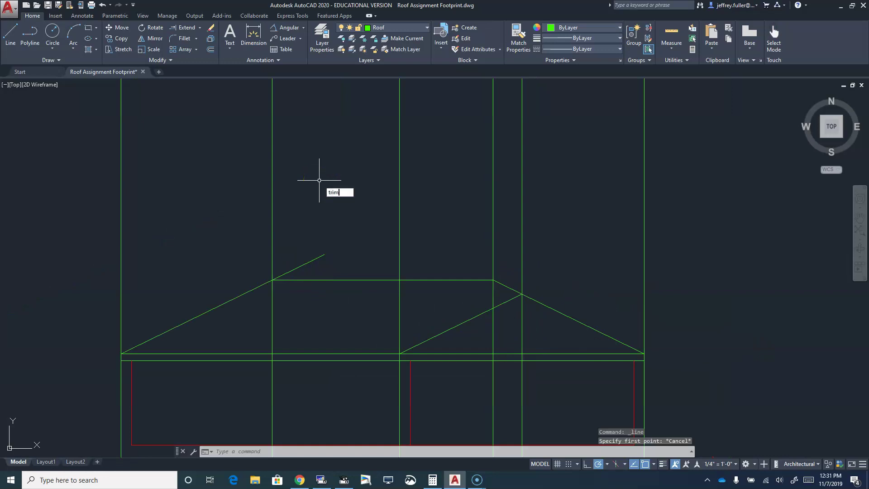
Trim the west slope's overshoot past the ridge and the construction lines between the roof plan and the south elevation.
{"action": "key", "text": "Return"}
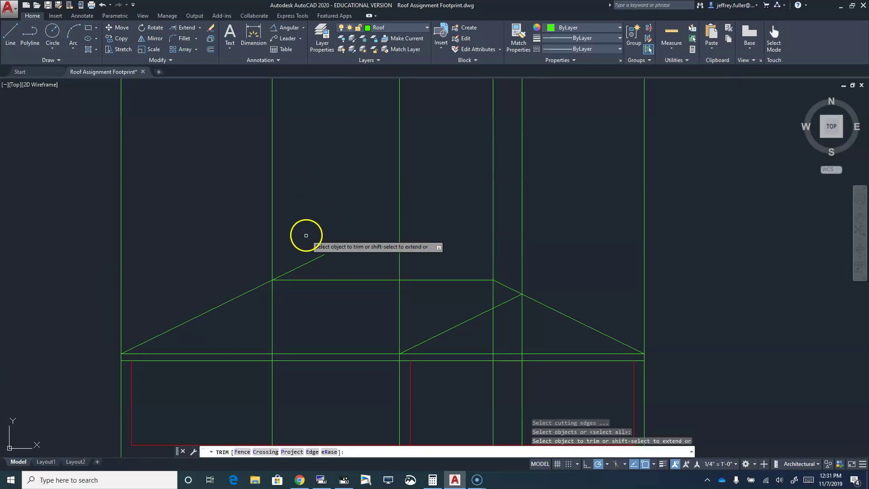
{"action": "left_click", "coordinate": [308, 262]}
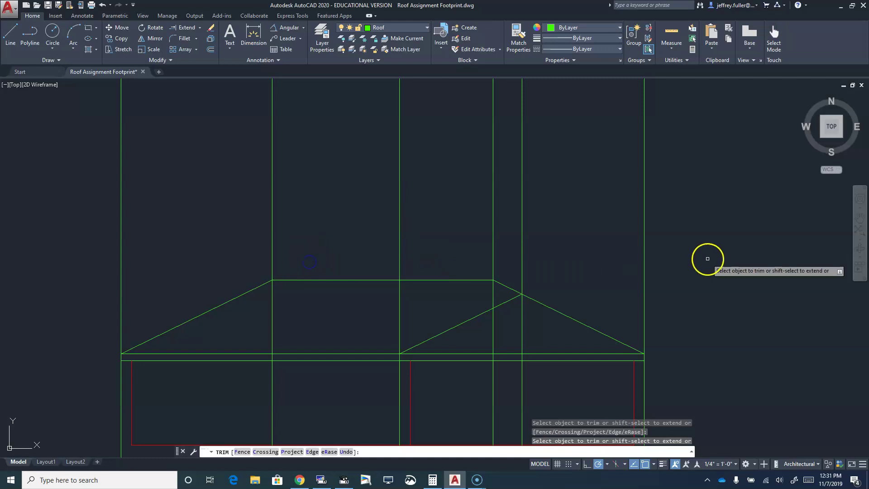
{"action": "scroll", "coordinate": [710, 258], "scroll_direction": "down", "scroll_amount": 5}
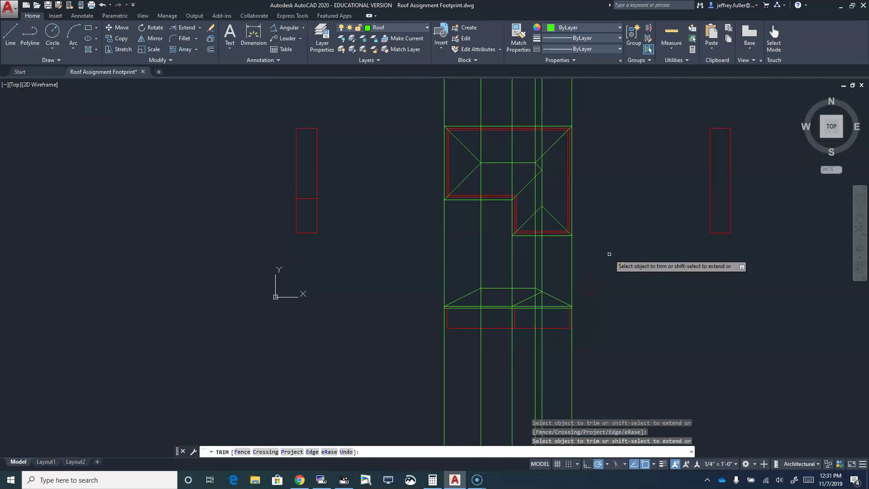
{"action": "left_click", "coordinate": [610, 253]}
{"action": "left_click", "coordinate": [431, 254]}
{"action": "left_click", "coordinate": [598, 299]}
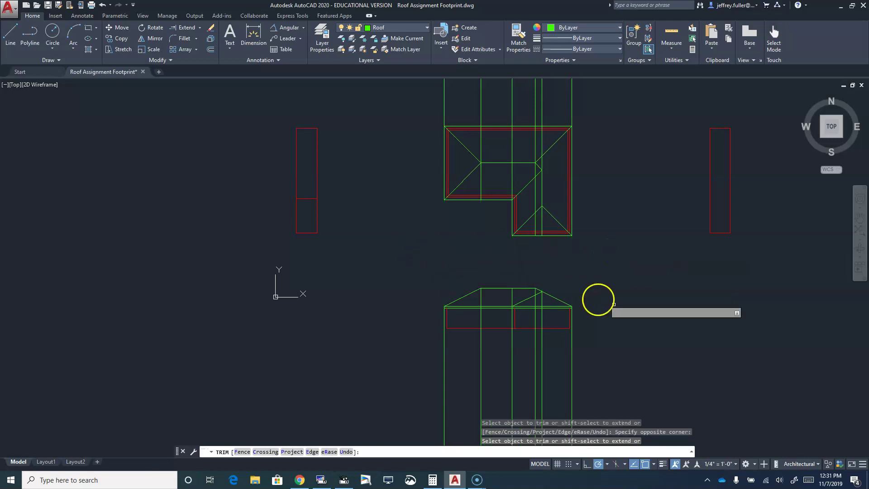
{"action": "left_click", "coordinate": [621, 321]}
{"action": "key", "text": "Escape"}
{"action": "key", "text": "Escape"}
Erase the remaining vertical construction lines running down through the south elevation.
{"action": "left_click", "coordinate": [615, 368]}
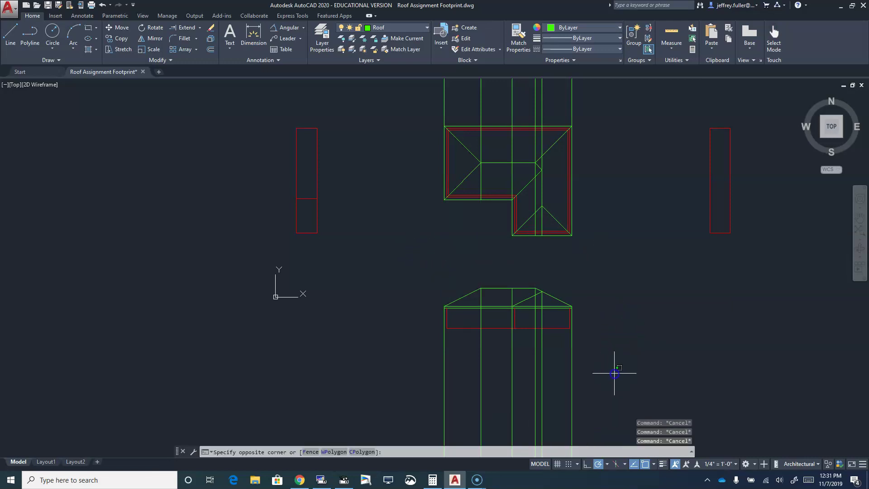
{"action": "left_click", "coordinate": [362, 407]}
{"action": "key", "text": "Delete"}
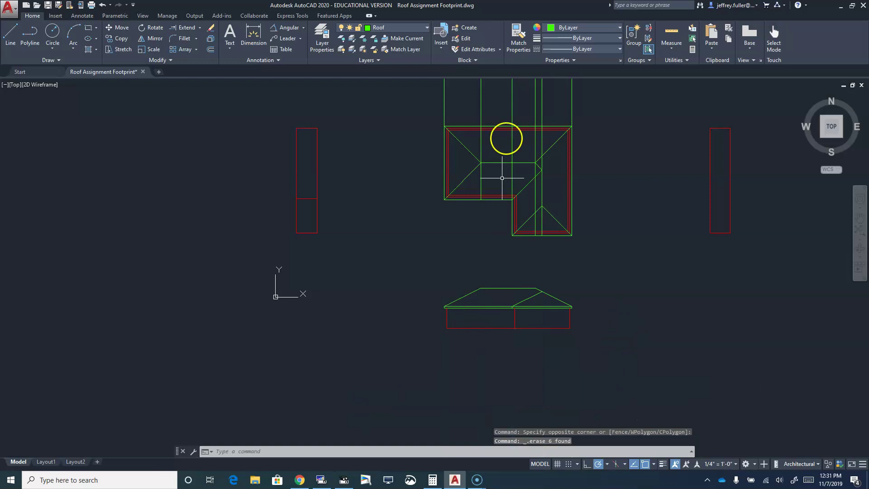
Erase the vertical construction lines running through and north of the roof plan.
{"action": "left_click", "coordinate": [564, 89]}
{"action": "left_click", "coordinate": [429, 107]}
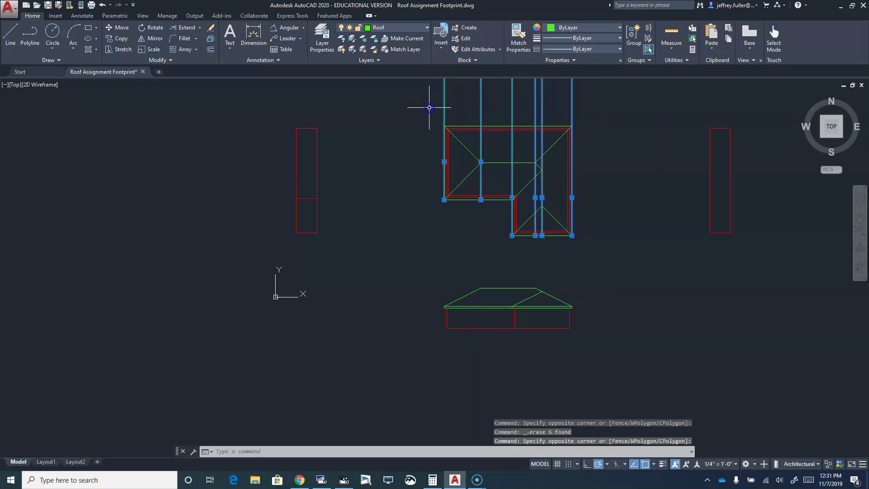
{"action": "key", "text": "Delete"}
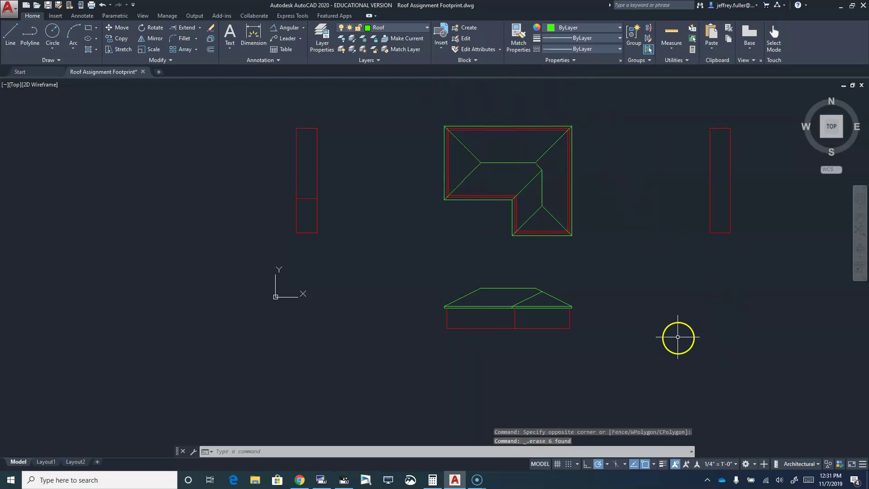
Rotate the top view 90° clockwise so the east elevation sits directly below the roof plan.
{"action": "scroll", "coordinate": [677, 338], "scroll_direction": "down", "scroll_amount": 2}
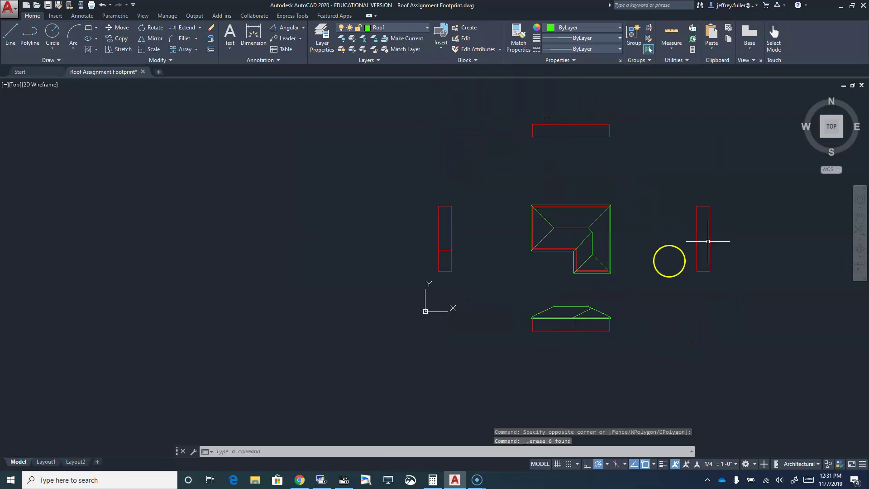
{"action": "left_click", "coordinate": [863, 102]}
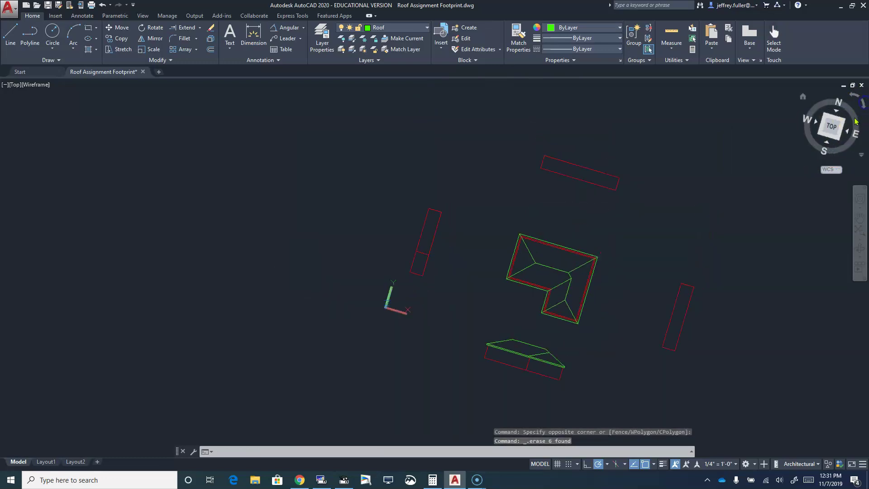
{"action": "middle_click_drag", "start_coordinate": [420, 360], "coordinate": [522, 290]}
{"action": "scroll", "coordinate": [517, 300], "scroll_direction": "up", "scroll_amount": 1}
{"action": "scroll", "coordinate": [512, 306], "scroll_direction": "down", "scroll_amount": 3}
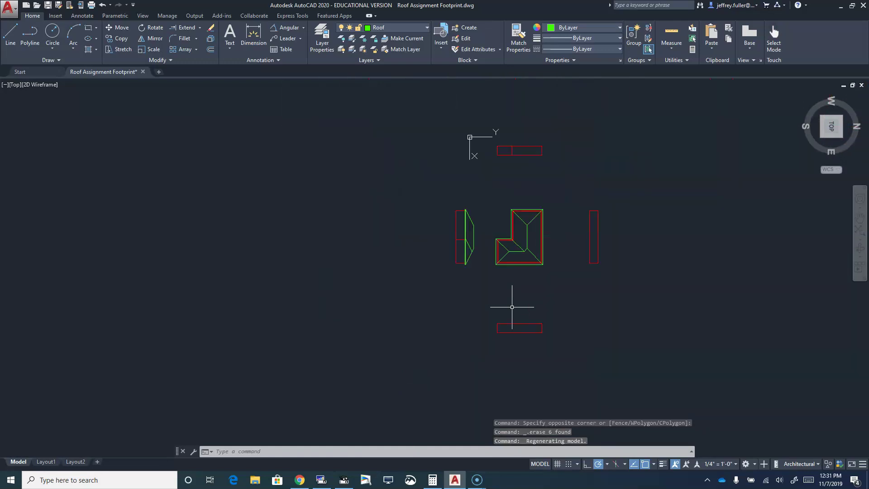
{"action": "scroll", "coordinate": [516, 306], "scroll_direction": "up", "scroll_amount": 3}
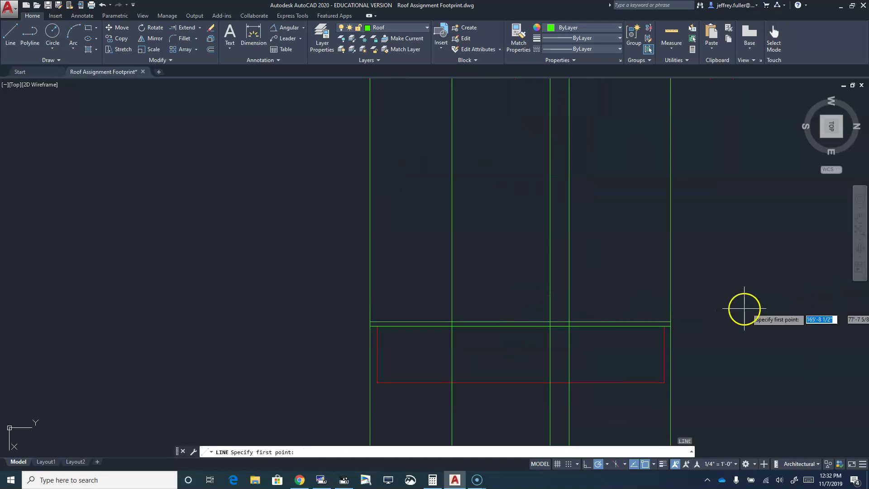
Start the south slope line at the upper south corner of the east elevation's fascia.
{"action": "left_click", "coordinate": [669, 319]}
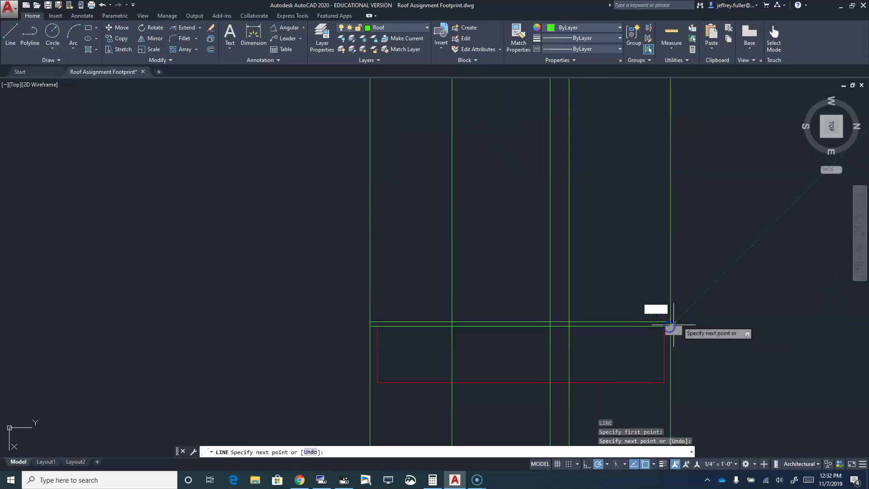
{"action": "key", "text": "Escape"}
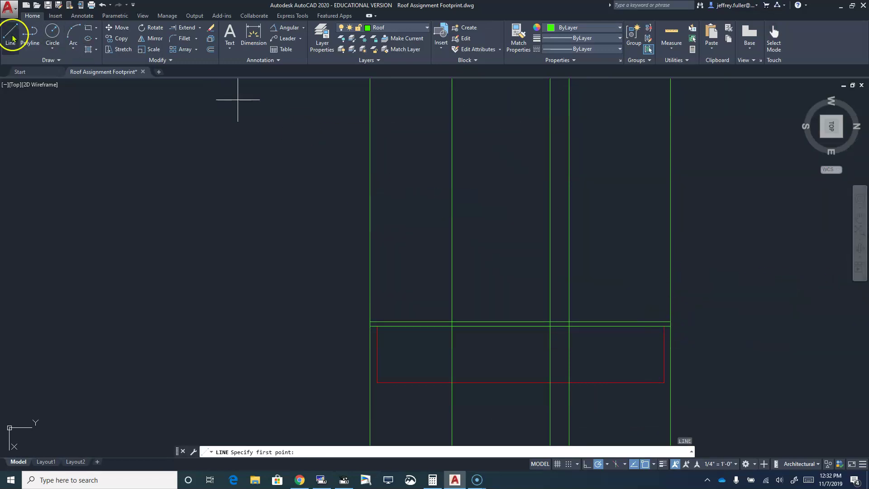
{"action": "left_click", "coordinate": [10, 31]}
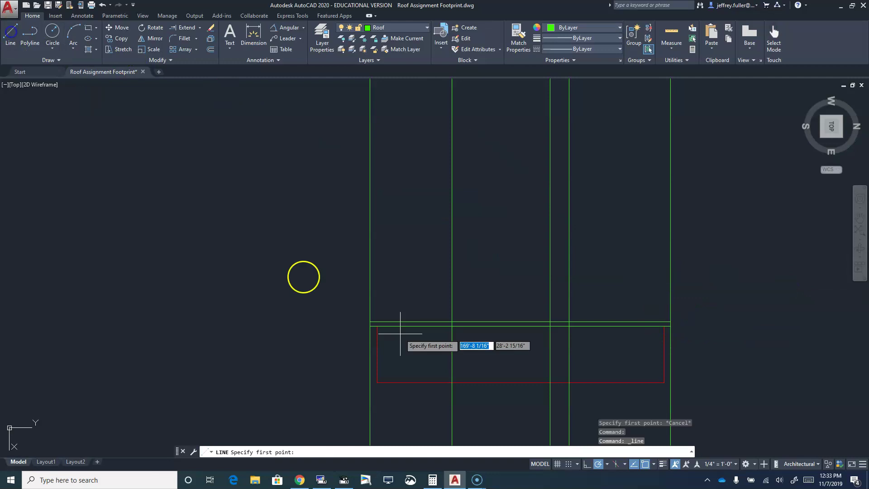
{"action": "left_click", "coordinate": [370, 321]}
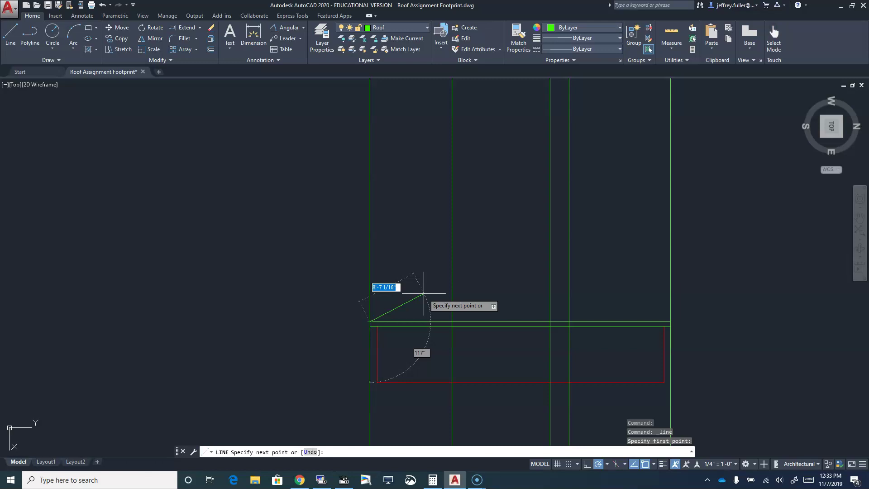
Calculate 90 + 26 in Calculator and draw the east elevation's south slope from the fascia corner at 116°.
{"action": "left_click", "coordinate": [425, 482]}
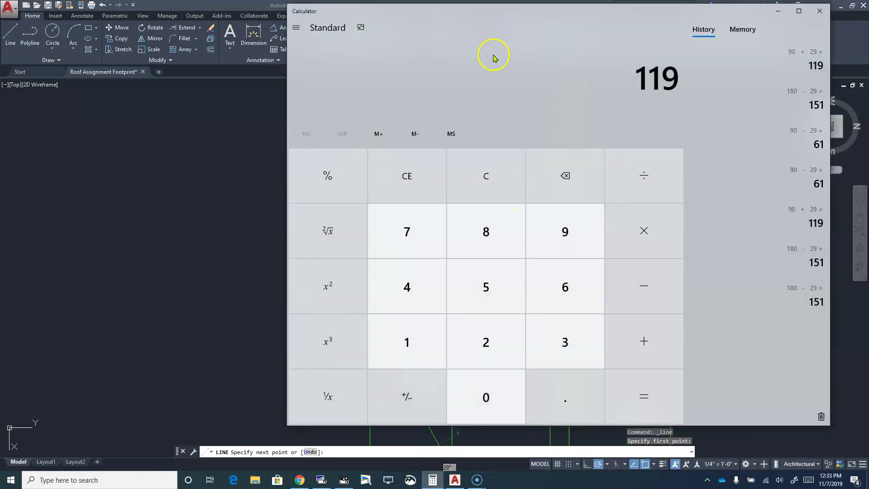
{"action": "left_click", "coordinate": [583, 235]}
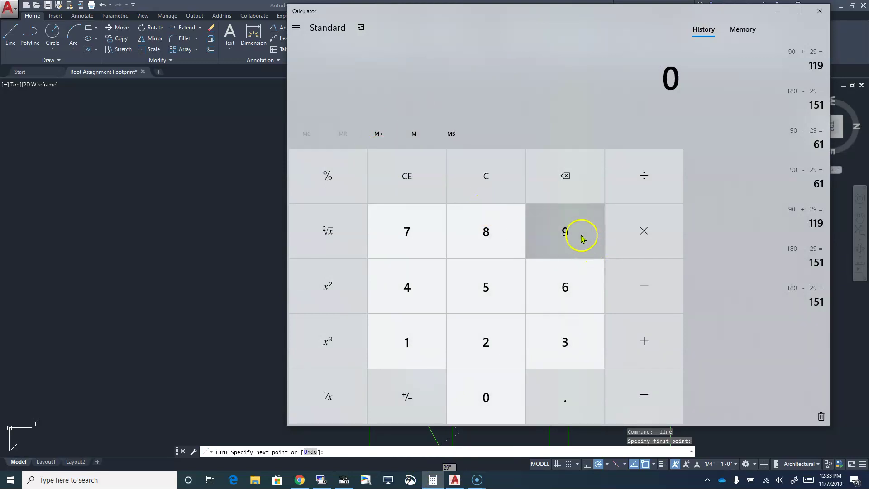
{"action": "left_click", "coordinate": [480, 398]}
{"action": "left_click", "coordinate": [660, 225]}
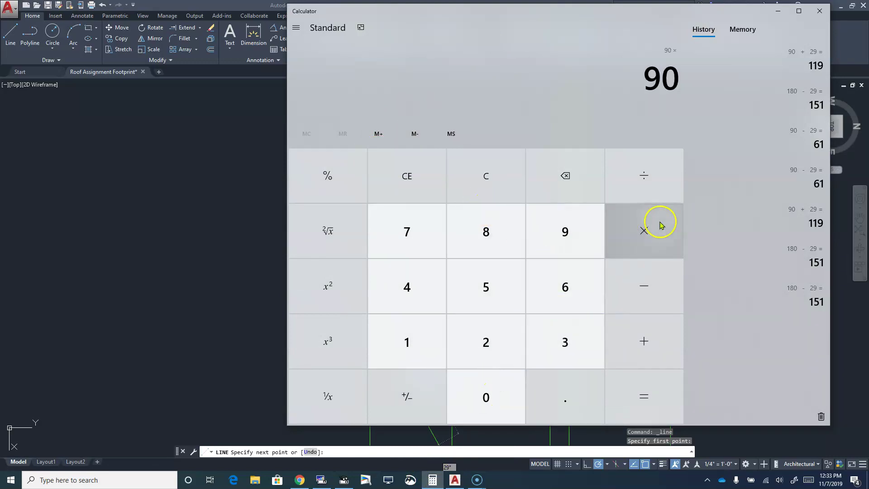
{"action": "left_click", "coordinate": [653, 354]}
{"action": "left_click", "coordinate": [506, 351]}
{"action": "left_click", "coordinate": [561, 294]}
{"action": "left_click", "coordinate": [648, 393]}
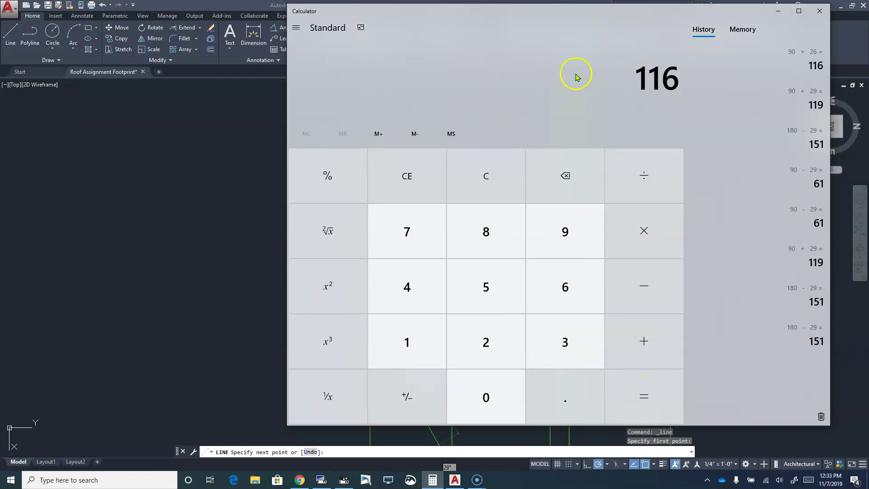
{"action": "left_click", "coordinate": [785, 14]}
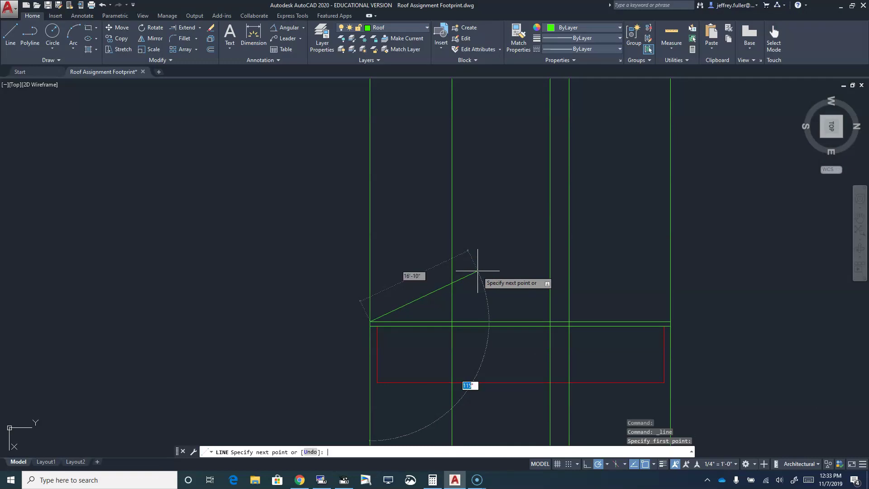
{"action": "key", "text": "Return"}
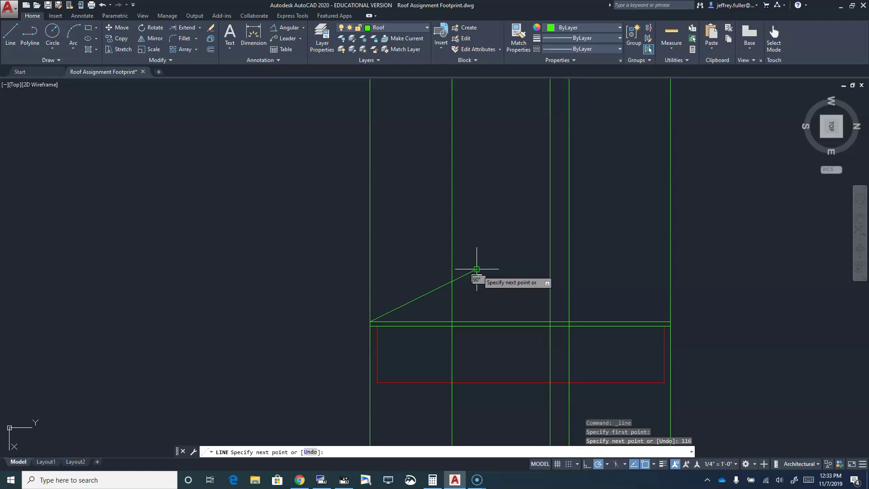
{"action": "key", "text": "Escape"}
Draw the front wing's horizontal ridge from the south slope's crossing with the ridge's south-end construction line to its north-end construction line.
{"action": "scroll", "coordinate": [559, 277], "scroll_direction": "down", "scroll_amount": 4}
{"action": "middle_click_drag", "start_coordinate": [558, 278], "coordinate": [550, 357]}
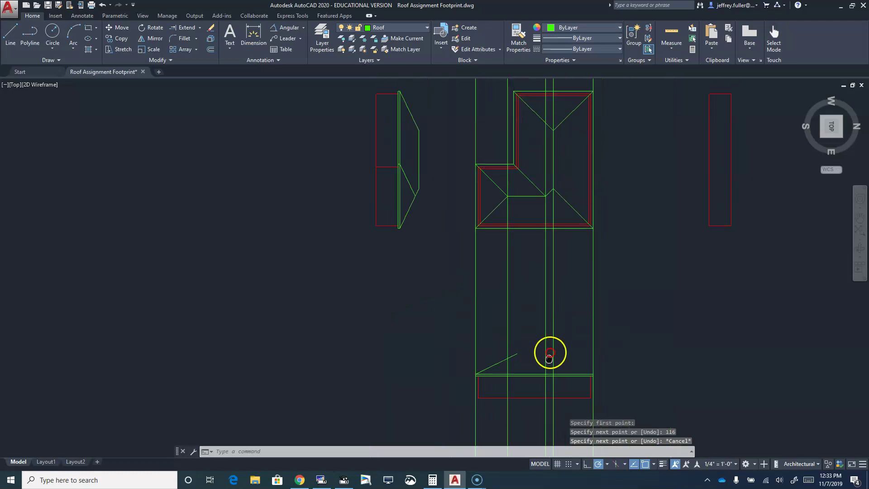
{"action": "left_click", "coordinate": [10, 30]}
{"action": "scroll", "coordinate": [475, 411], "scroll_direction": "up", "scroll_amount": 5}
{"action": "scroll", "coordinate": [479, 398], "scroll_direction": "down", "scroll_amount": 5}
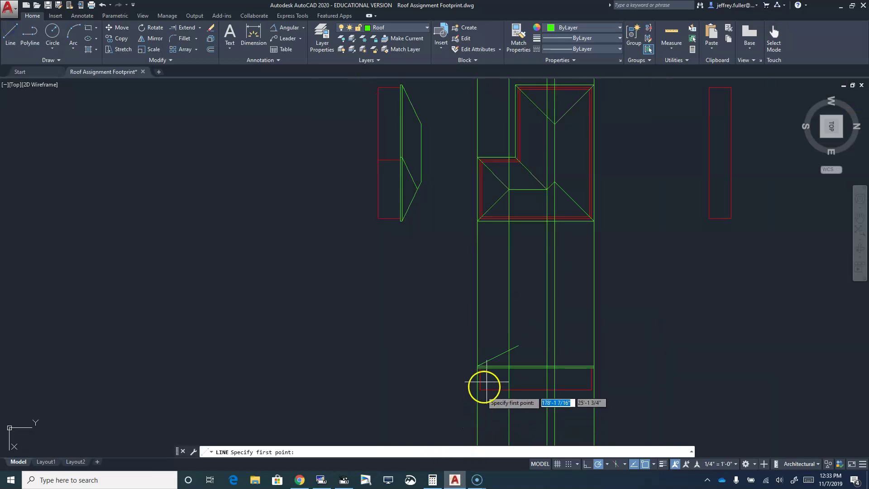
{"action": "left_click", "coordinate": [510, 350]}
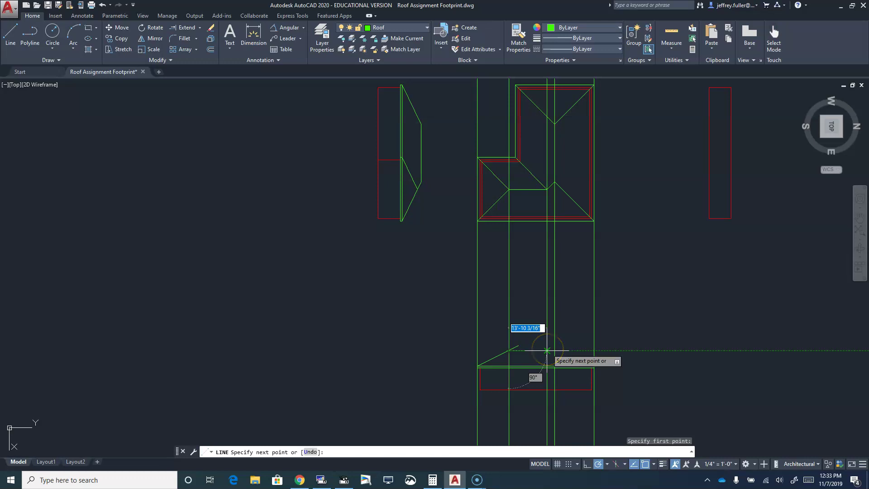
{"action": "mouse_move", "coordinate": [547, 190]}
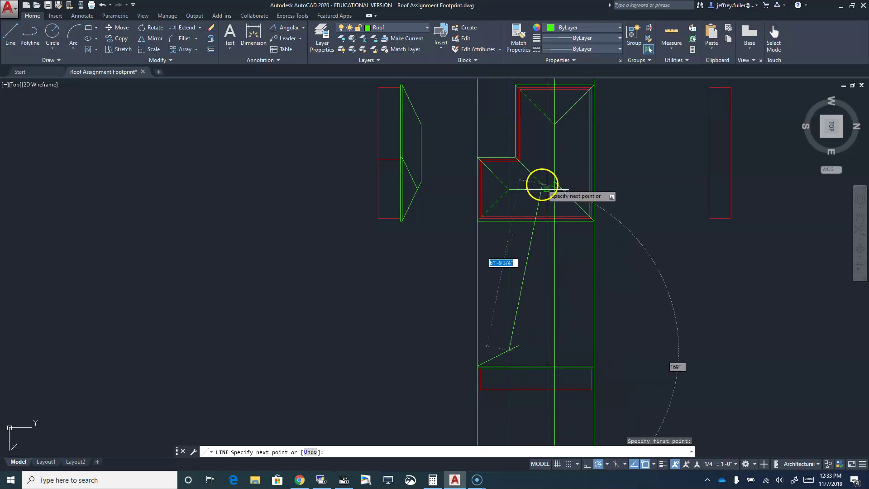
{"action": "left_click", "coordinate": [546, 350]}
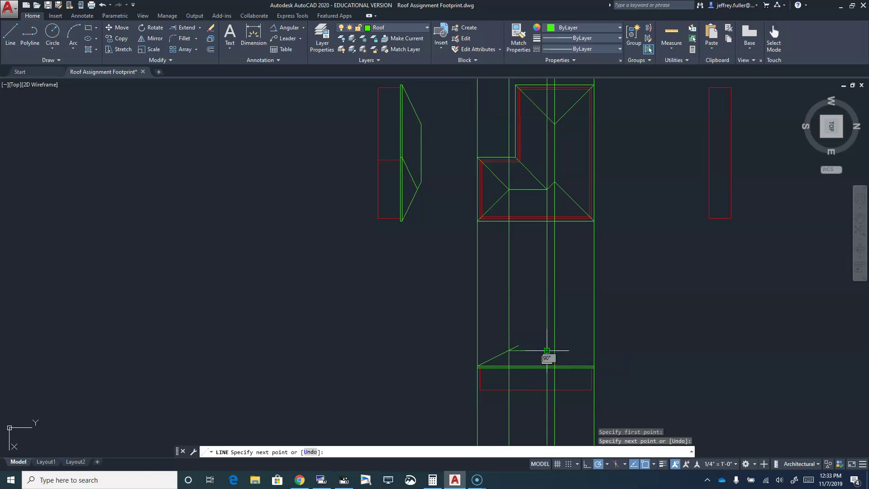
{"action": "scroll", "coordinate": [547, 350], "scroll_direction": "up", "scroll_amount": 4}
{"action": "left_click", "coordinate": [546, 352]}
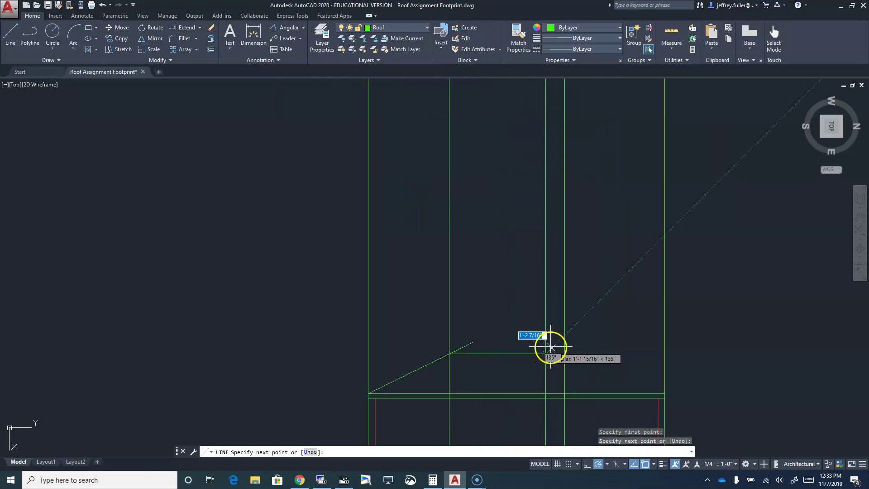
Continue from the wing ridge's north end with a slope line at 119°, extending past the main ridge construction line.
{"action": "scroll", "coordinate": [559, 347], "scroll_direction": "up", "scroll_amount": 2}
{"action": "scroll", "coordinate": [556, 340], "scroll_direction": "down", "scroll_amount": 4}
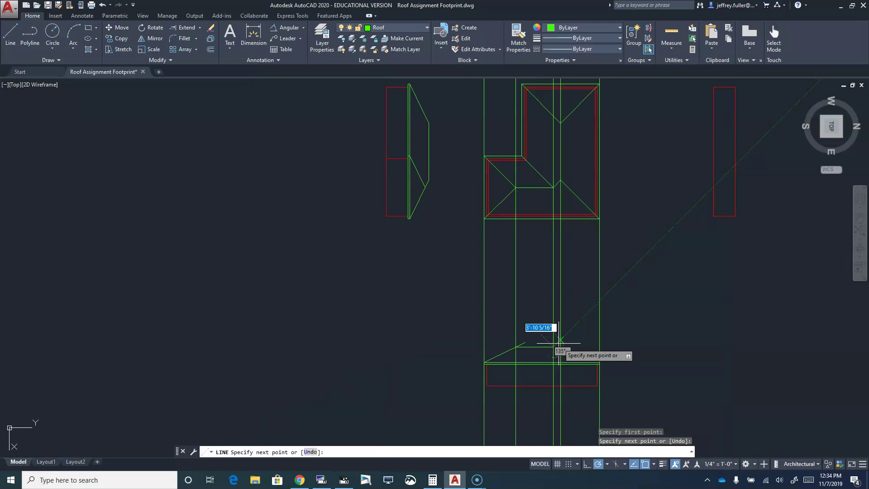
{"action": "scroll", "coordinate": [555, 351], "scroll_direction": "up", "scroll_amount": 4}
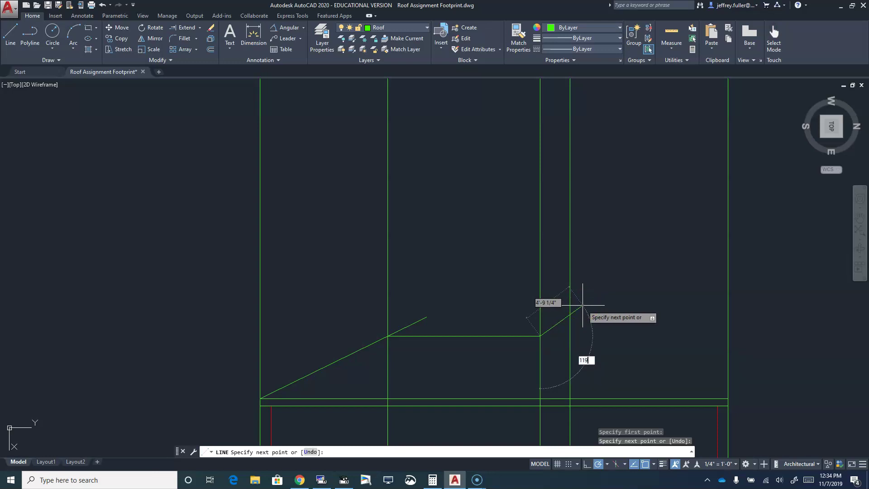
{"action": "key", "text": "Return"}
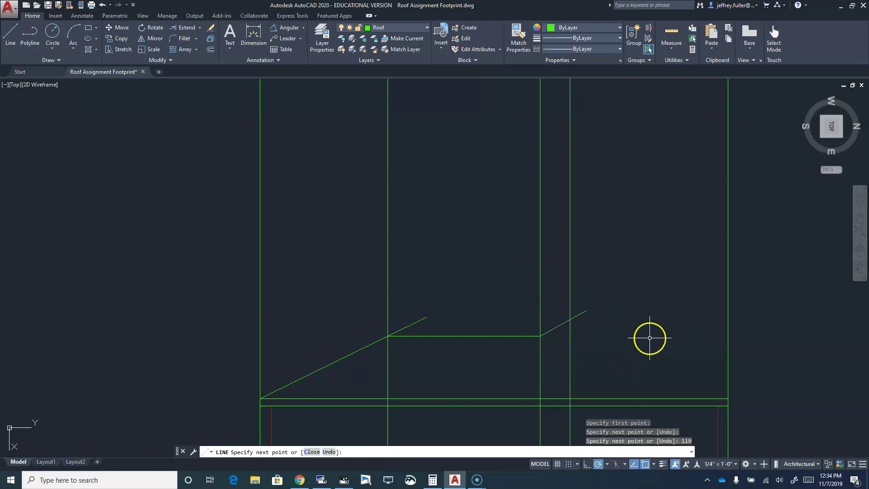
{"action": "key", "text": "Escape"}
Draw the north slope from the short slope's crossing with the main ridge construction line down to the fascia's upper north corner.
{"action": "left_click", "coordinate": [7, 35]}
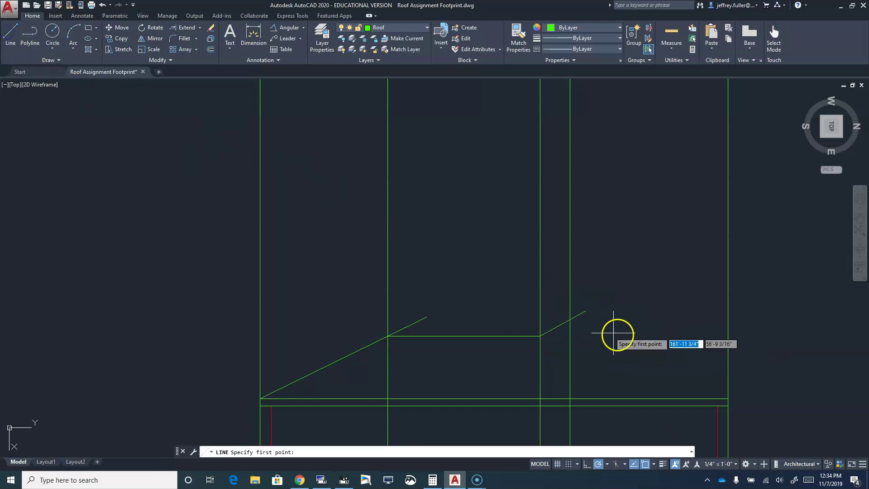
{"action": "left_click", "coordinate": [570, 320]}
{"action": "left_click", "coordinate": [728, 399]}
{"action": "key", "text": "Return"}
{"action": "key", "text": "Escape"}
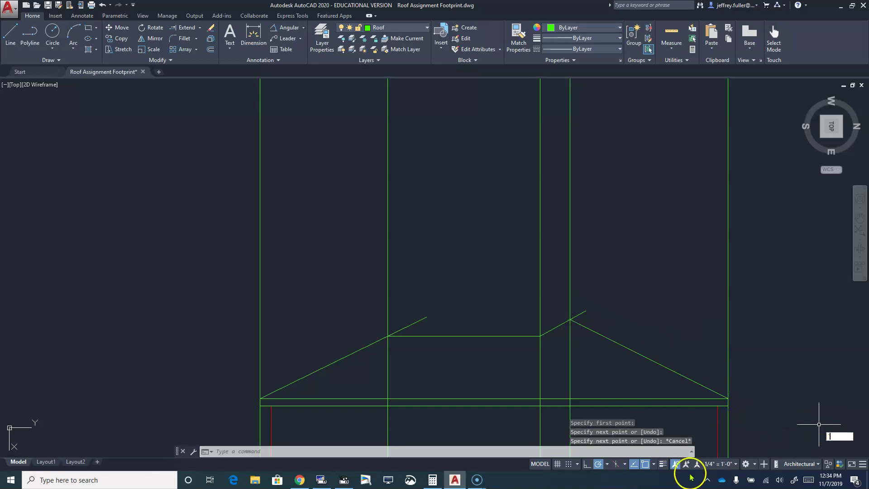
Trim the slope overshoots and erase the vertical construction lines through the roof plan and east elevation.
{"action": "scroll", "coordinate": [606, 378], "scroll_direction": "down", "scroll_amount": 6}
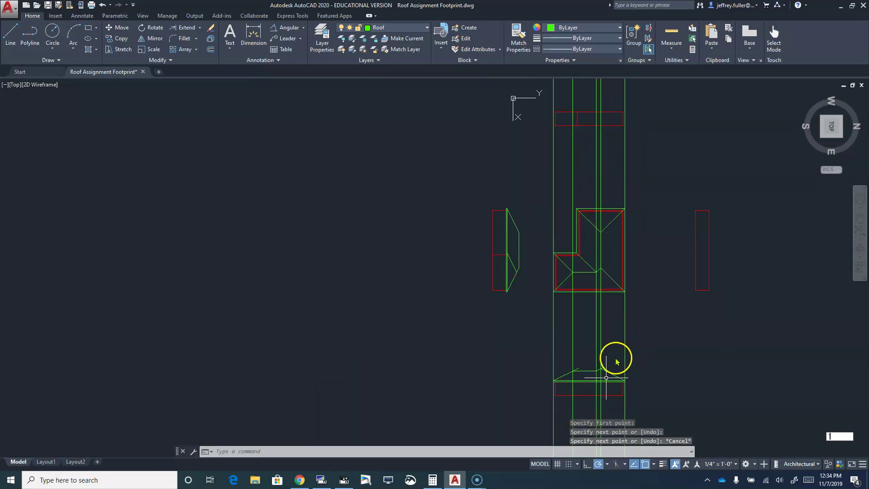
{"action": "scroll", "coordinate": [616, 362], "scroll_direction": "up", "scroll_amount": 3}
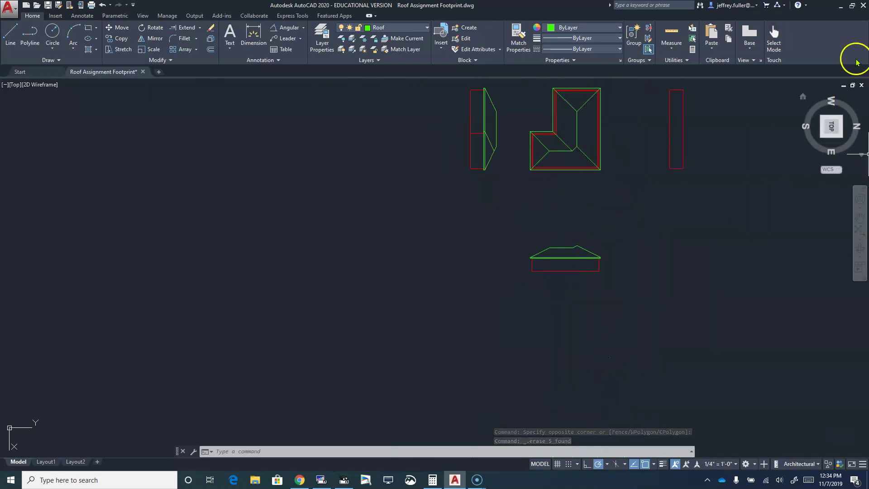
Rotate the top view another 90° clockwise so the north elevation sits directly below the roof plan.
{"action": "left_click", "coordinate": [863, 107]}
{"action": "scroll", "coordinate": [371, 317], "scroll_direction": "down", "scroll_amount": 2}
{"action": "middle_click_drag", "start_coordinate": [358, 316], "coordinate": [417, 250]}
{"action": "scroll", "coordinate": [433, 276], "scroll_direction": "up", "scroll_amount": 4}
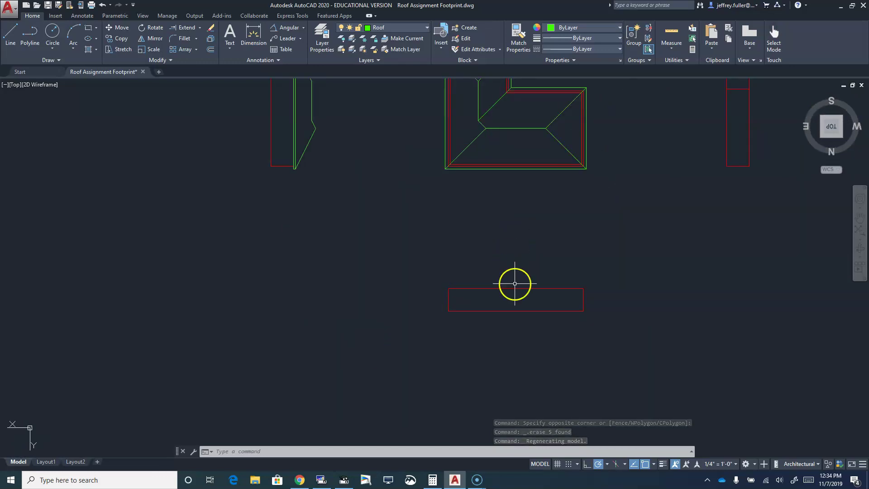
{"action": "scroll", "coordinate": [473, 224], "scroll_direction": "down", "scroll_amount": 2}
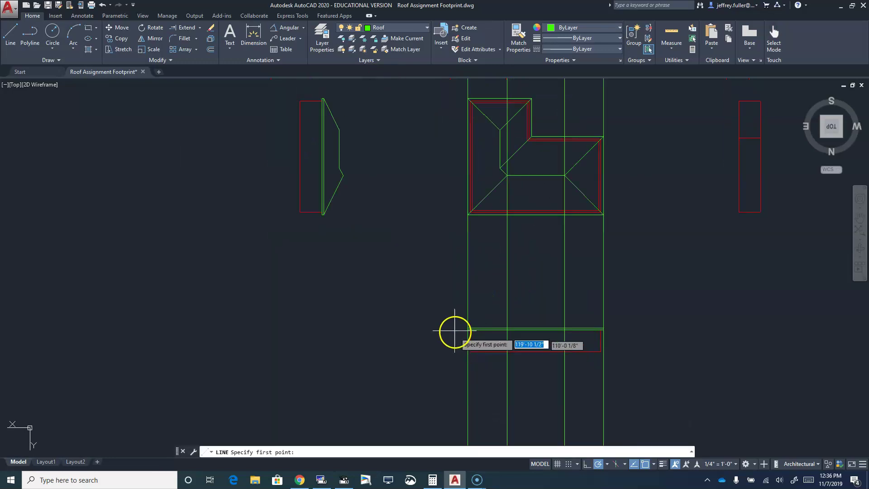
Start a slope line at the north elevation fascia's upper east corner and calculate 180 − 26 in Calculator for its angle.
{"action": "scroll", "coordinate": [454, 330], "scroll_direction": "up", "scroll_amount": 3}
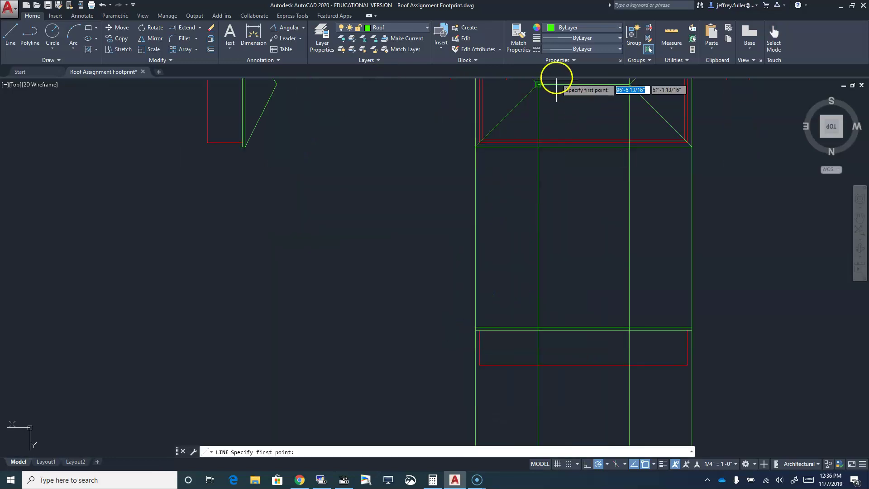
{"action": "left_click", "coordinate": [475, 327]}
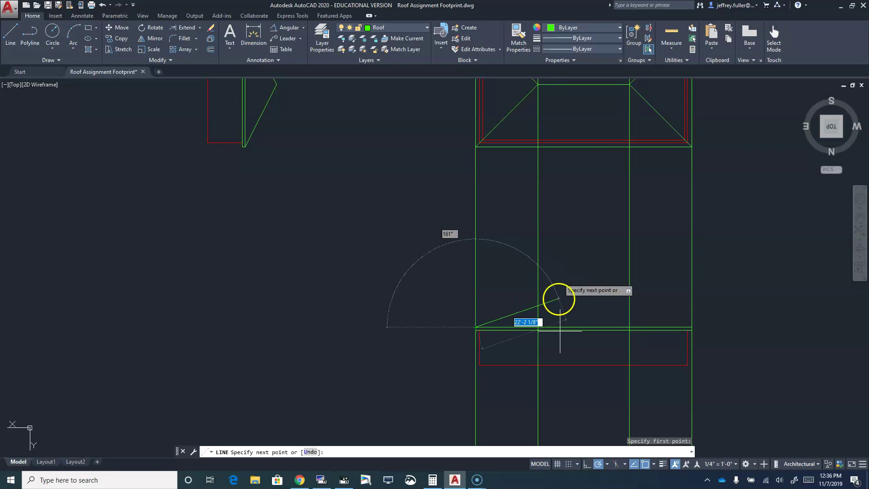
{"action": "left_click", "coordinate": [435, 480]}
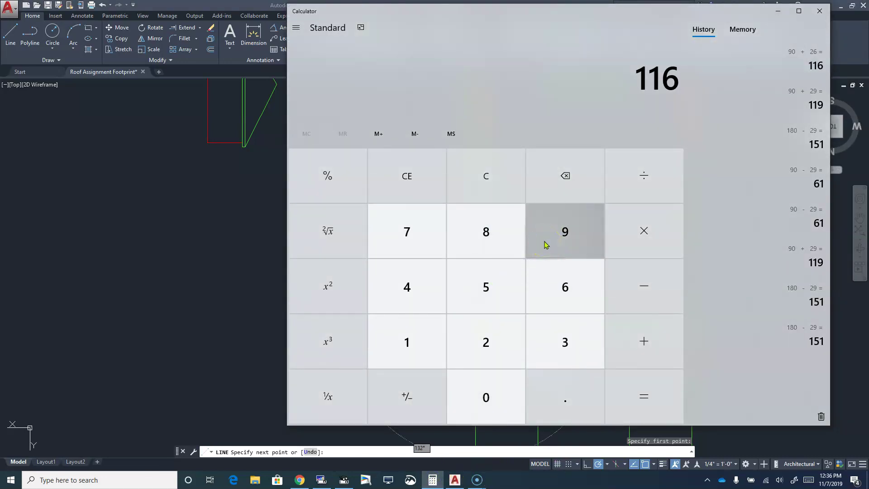
{"action": "left_click", "coordinate": [469, 179]}
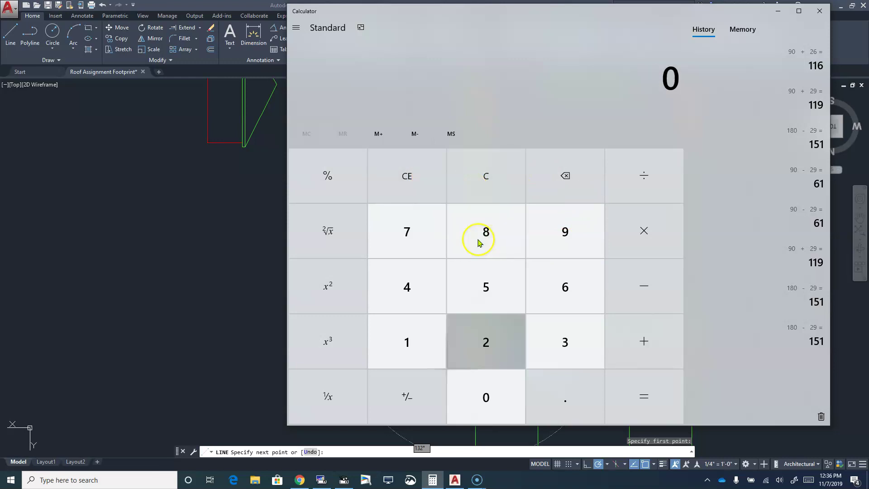
{"action": "left_click", "coordinate": [414, 349]}
{"action": "left_click", "coordinate": [485, 233]}
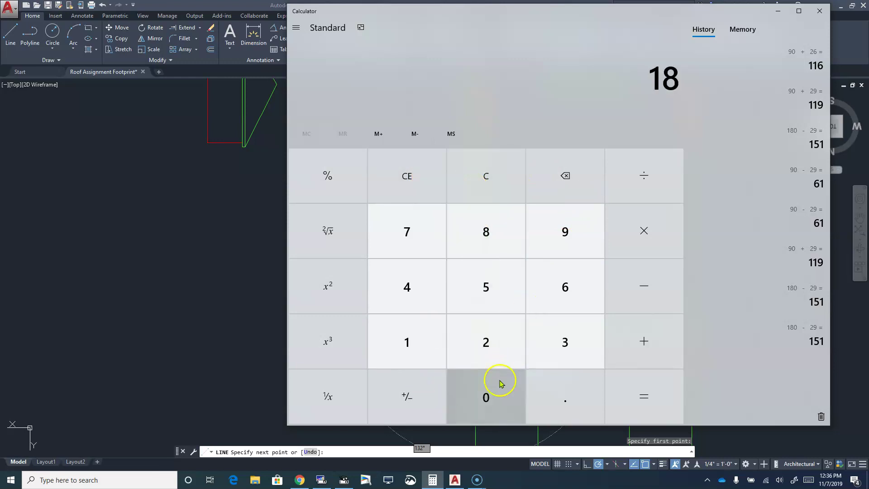
{"action": "left_click", "coordinate": [500, 384]}
{"action": "left_click", "coordinate": [632, 277]}
{"action": "left_click", "coordinate": [514, 351]}
{"action": "left_click", "coordinate": [562, 292]}
{"action": "left_click", "coordinate": [618, 384]}
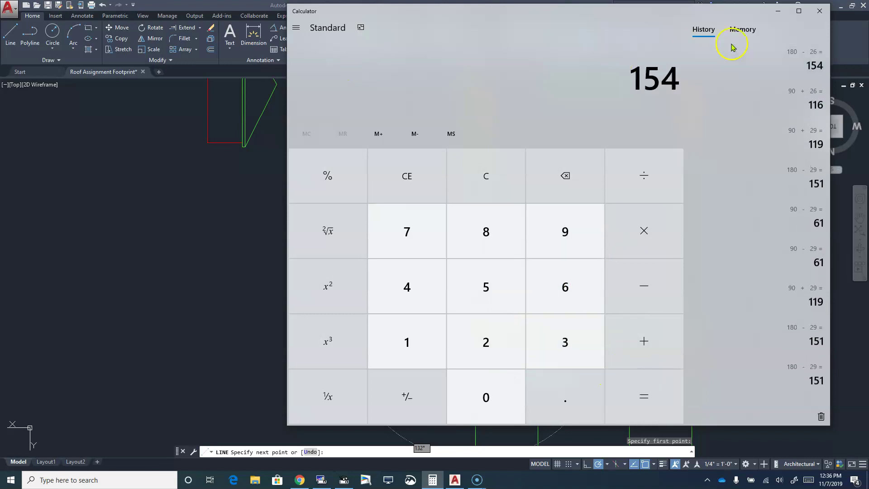
Return to AutoCAD and draw the north elevation's east slope line at 154°, extending past the first ridge construction line.
{"action": "left_click", "coordinate": [774, 13]}
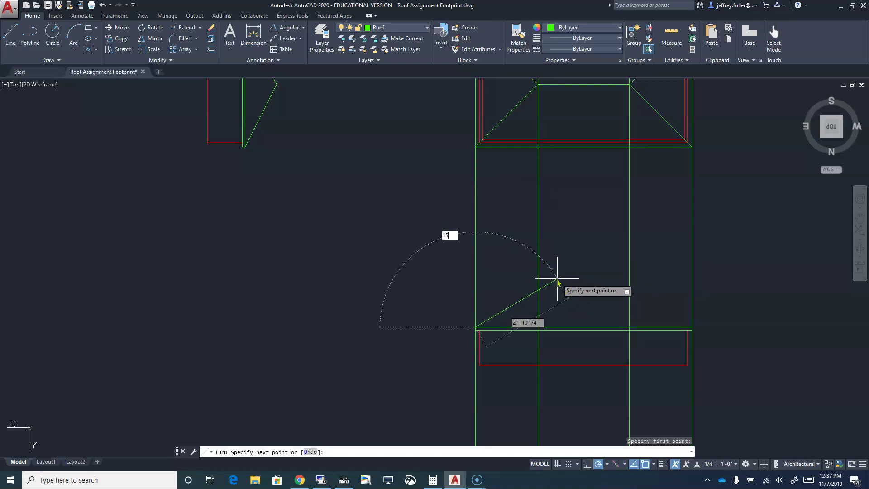
{"action": "key", "text": "Return"}
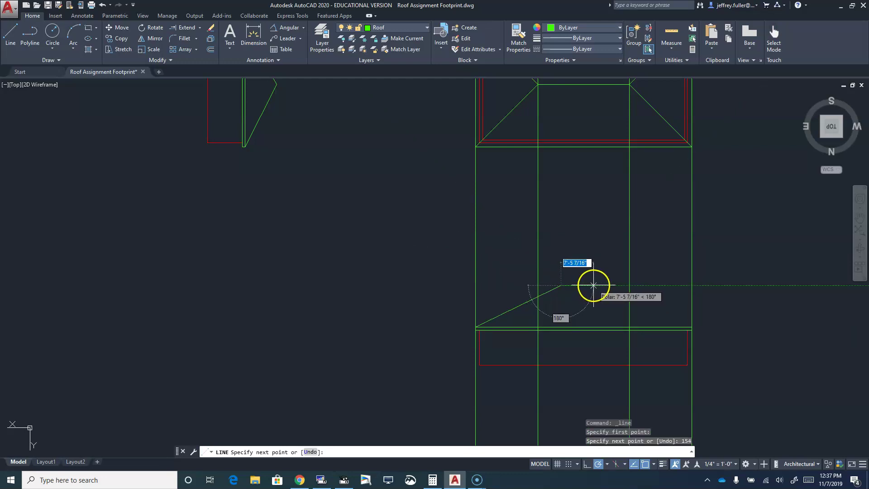
{"action": "key", "text": "Escape"}
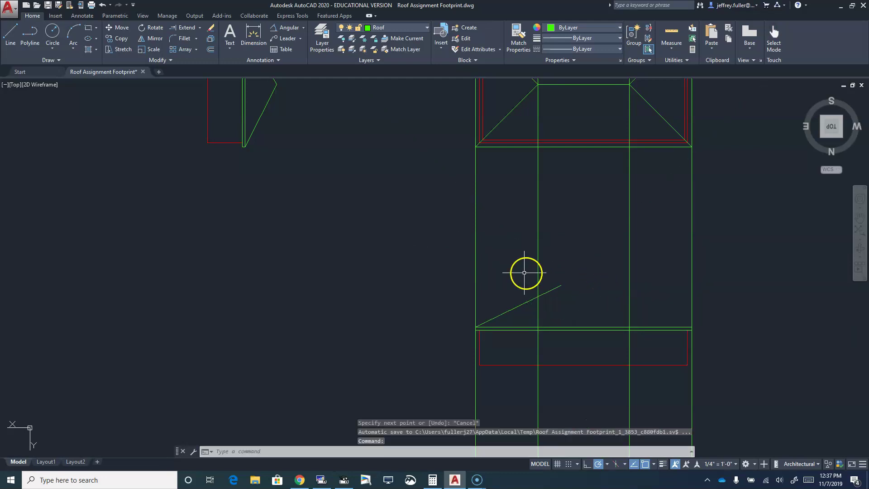
Draw the ridge from the east slope's crossing to the other ridge construction line, continuing down to the fascia's upper west corner.
{"action": "left_click", "coordinate": [8, 32]}
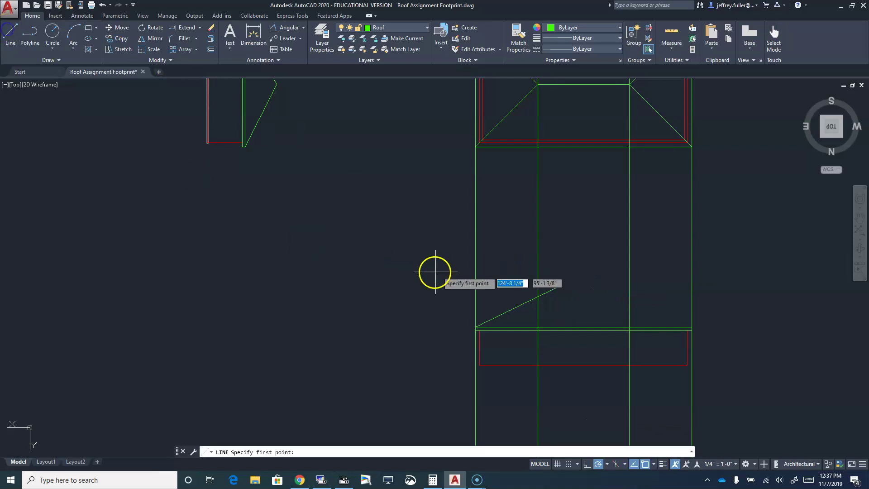
{"action": "left_click", "coordinate": [538, 298]}
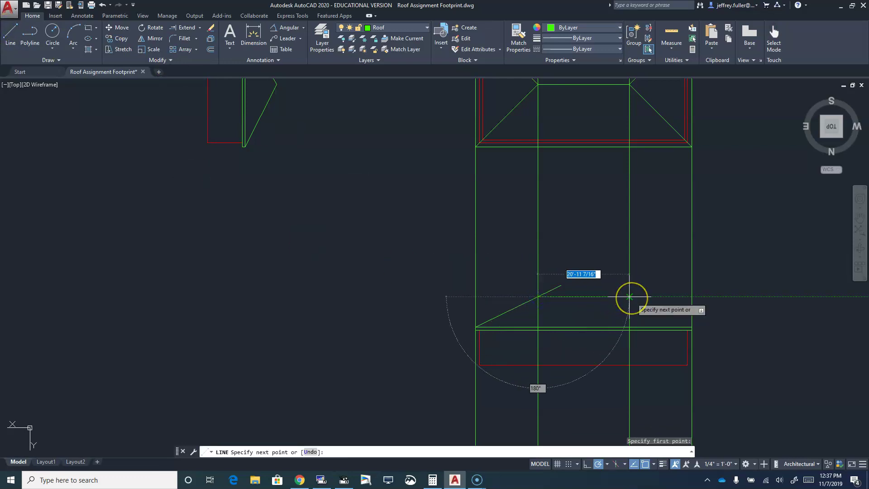
{"action": "left_click", "coordinate": [630, 297]}
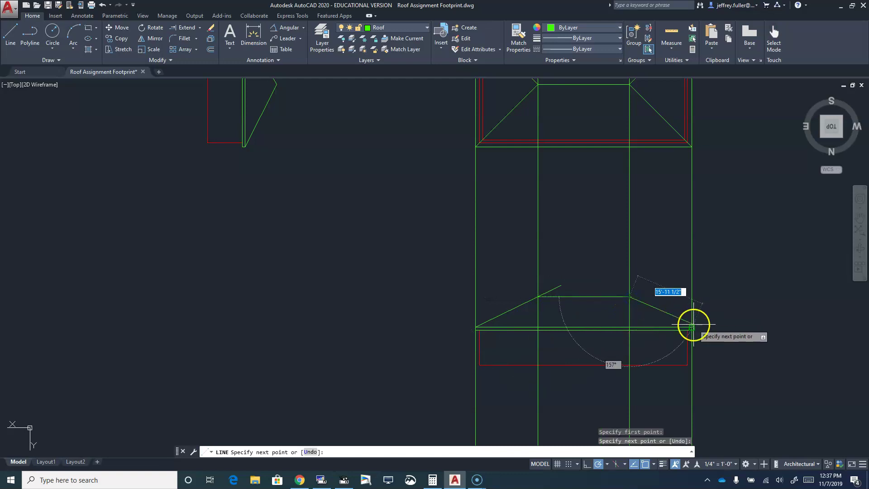
{"action": "scroll", "coordinate": [699, 327], "scroll_direction": "up", "scroll_amount": 6}
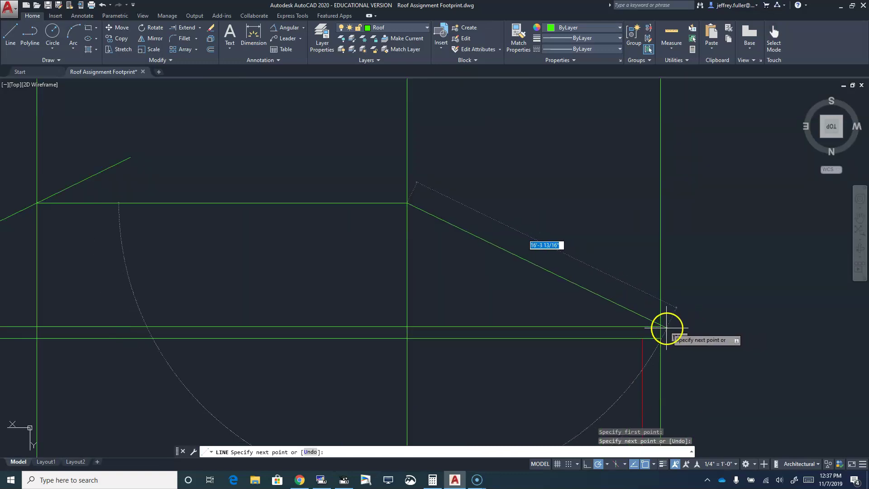
{"action": "left_click", "coordinate": [692, 327]}
{"action": "scroll", "coordinate": [743, 312], "scroll_direction": "down", "scroll_amount": 5}
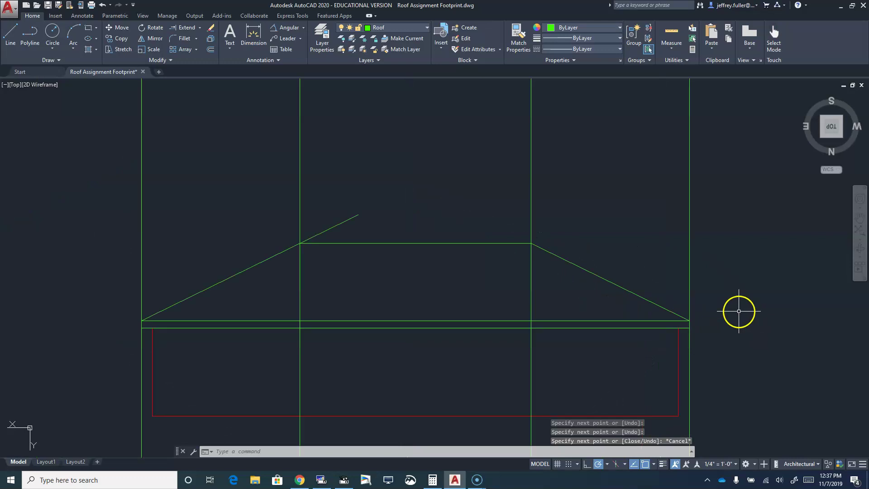
{"action": "key", "text": "Escape"}
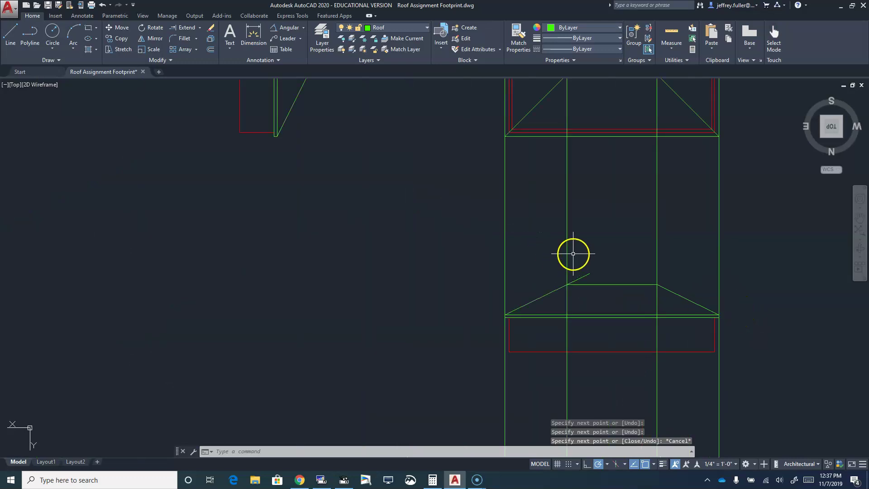
Trim the east slope's overshoot and erase the four vertical construction lines through the roof plan and north elevation.
{"action": "key", "text": "Return"}
{"action": "scroll", "coordinate": [724, 297], "scroll_direction": "down", "scroll_amount": 6}
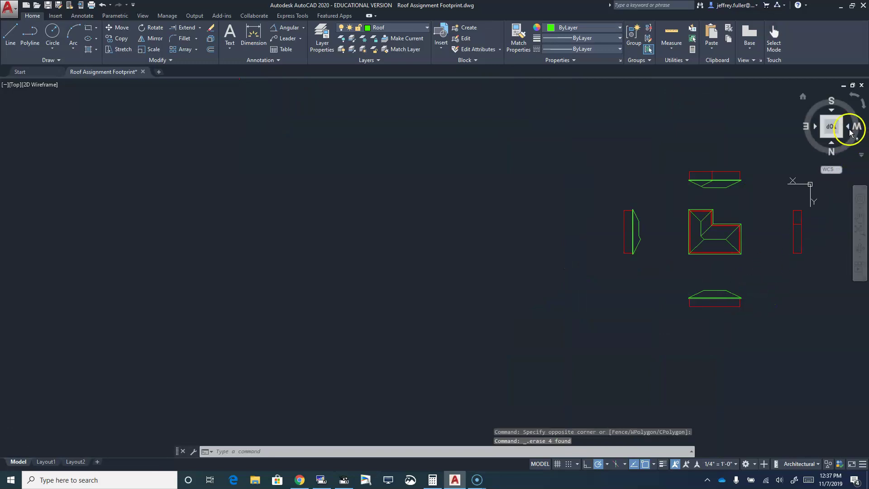
Rotate the top view another 90° clockwise so the west elevation sits directly below the roof plan.
{"action": "left_click", "coordinate": [863, 107]}
{"action": "scroll", "coordinate": [483, 355], "scroll_direction": "up", "scroll_amount": 2}
{"action": "scroll", "coordinate": [483, 355], "scroll_direction": "down", "scroll_amount": 2}
{"action": "middle_click_drag", "start_coordinate": [483, 355], "coordinate": [595, 272]}
{"action": "scroll", "coordinate": [604, 317], "scroll_direction": "up", "scroll_amount": 4}
{"action": "scroll", "coordinate": [634, 325], "scroll_direction": "down", "scroll_amount": 4}
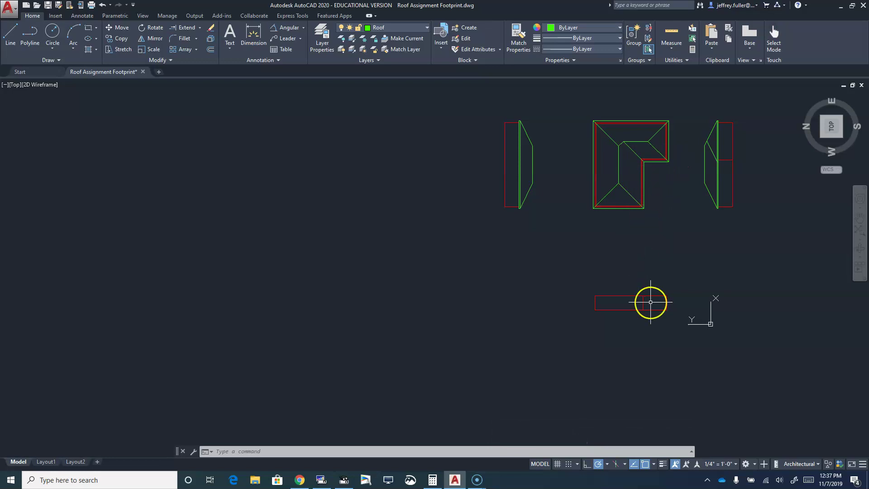
{"action": "scroll", "coordinate": [644, 305], "scroll_direction": "up", "scroll_amount": 4}
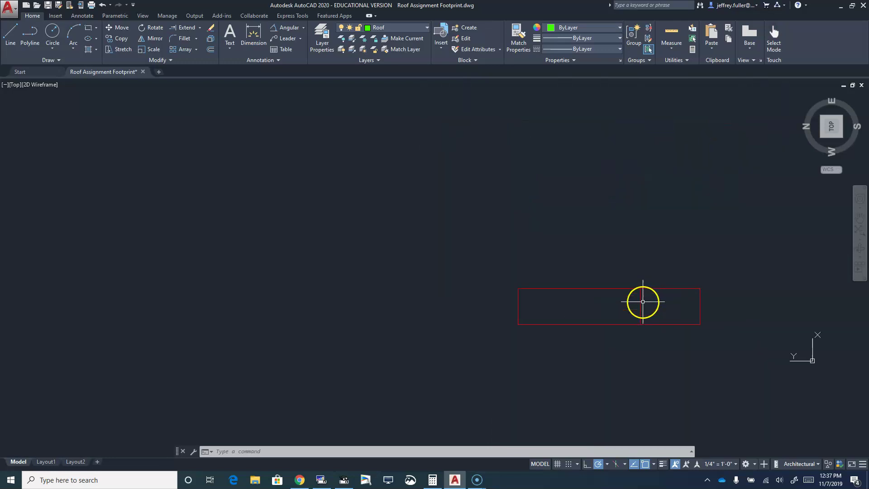
{"action": "scroll", "coordinate": [638, 306], "scroll_direction": "down", "scroll_amount": 4}
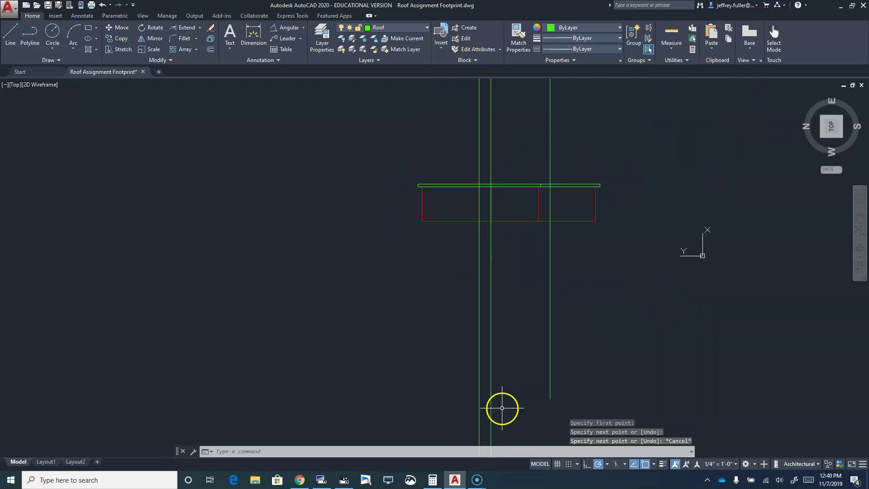
Start a slope line at the west elevation fascia's upper north corner and calculate 90 − 26 in Calculator for its angle.
{"action": "mouse_move", "coordinate": [364, 260]}
{"action": "middle_mouse_down"}
{"action": "mouse_move", "coordinate": [386, 439]}
{"action": "mouse_move", "coordinate": [360, 408]}
{"action": "mouse_move", "coordinate": [350, 451]}
{"action": "middle_mouse_up"}
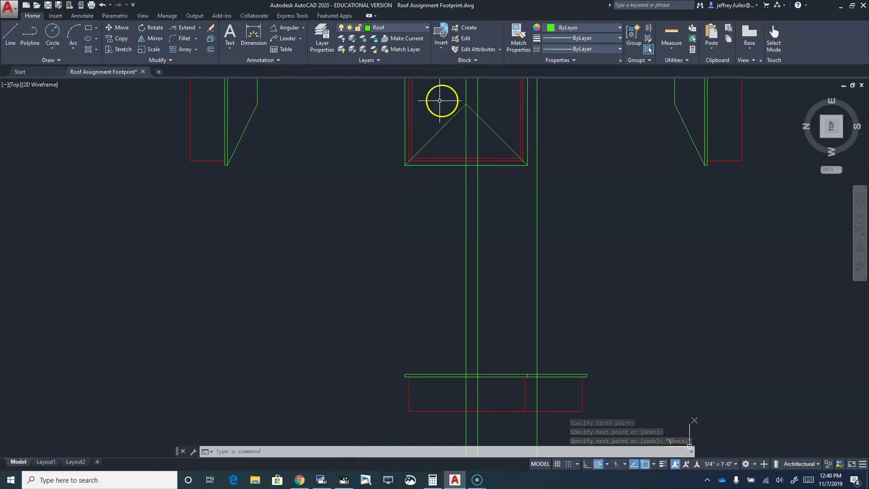
{"action": "left_click", "coordinate": [10, 34]}
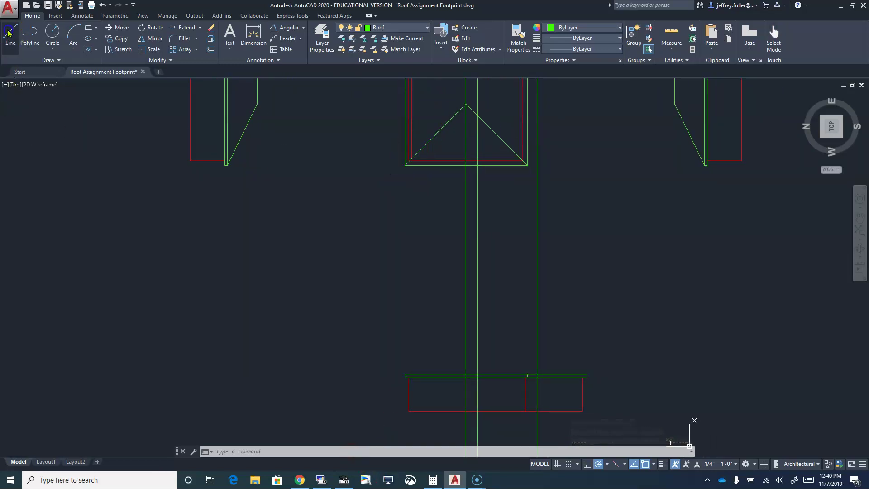
{"action": "left_click", "coordinate": [403, 372]}
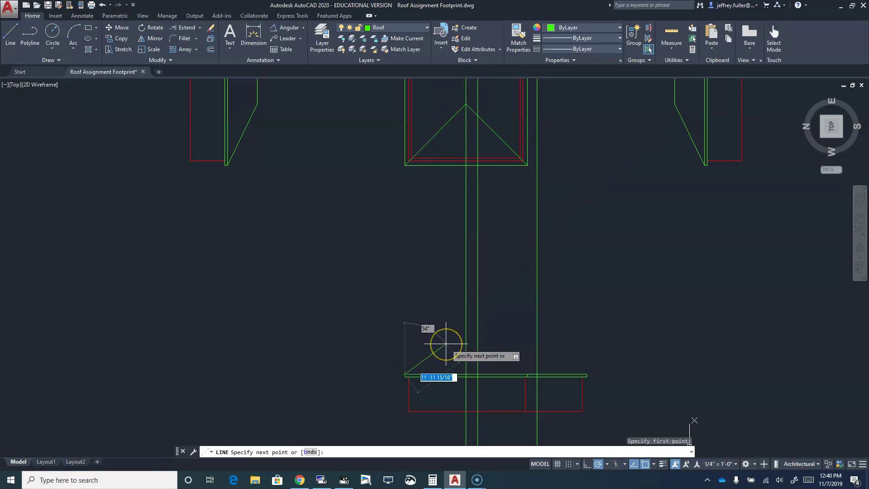
{"action": "left_click", "coordinate": [450, 342]}
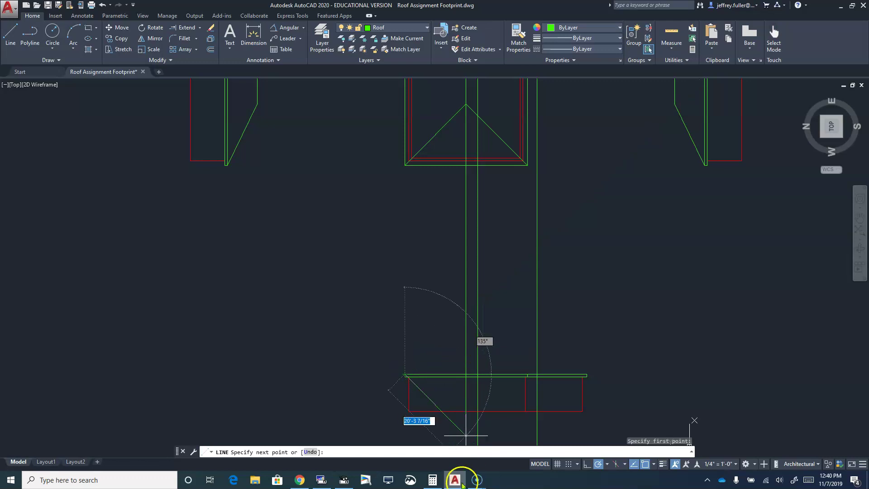
{"action": "left_click", "coordinate": [434, 481]}
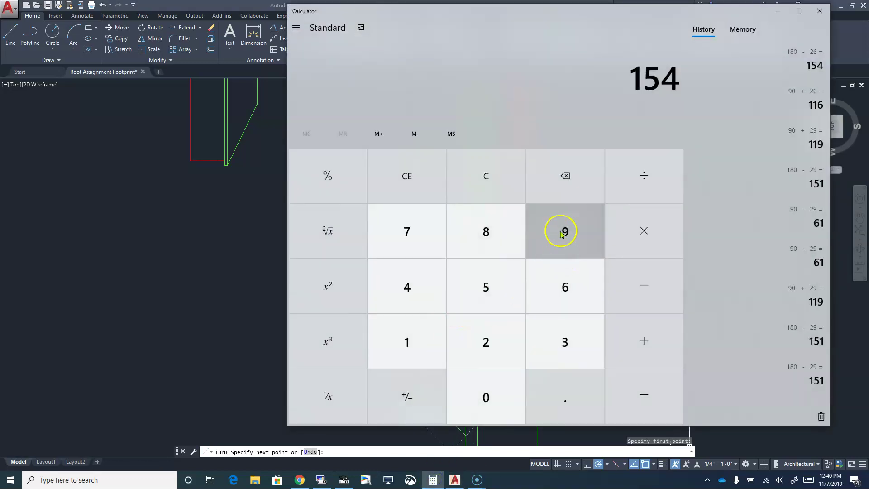
{"action": "left_click", "coordinate": [509, 185]}
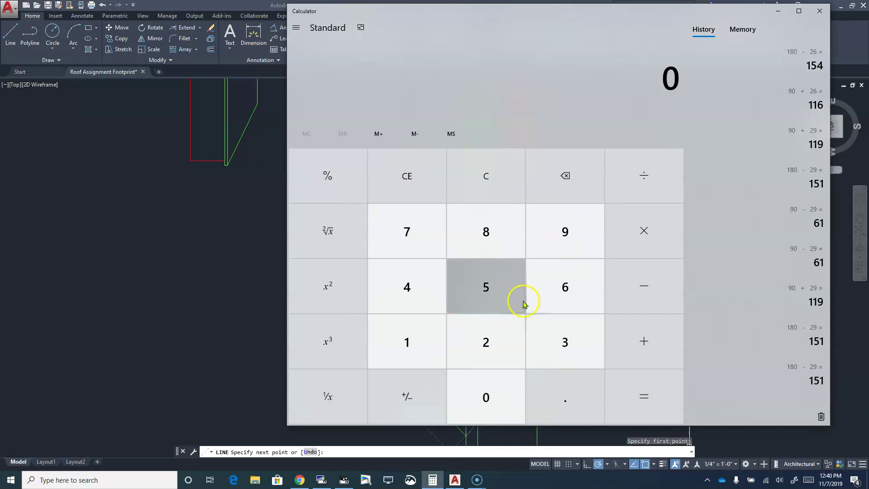
{"action": "left_click", "coordinate": [539, 243]}
{"action": "left_click", "coordinate": [501, 398]}
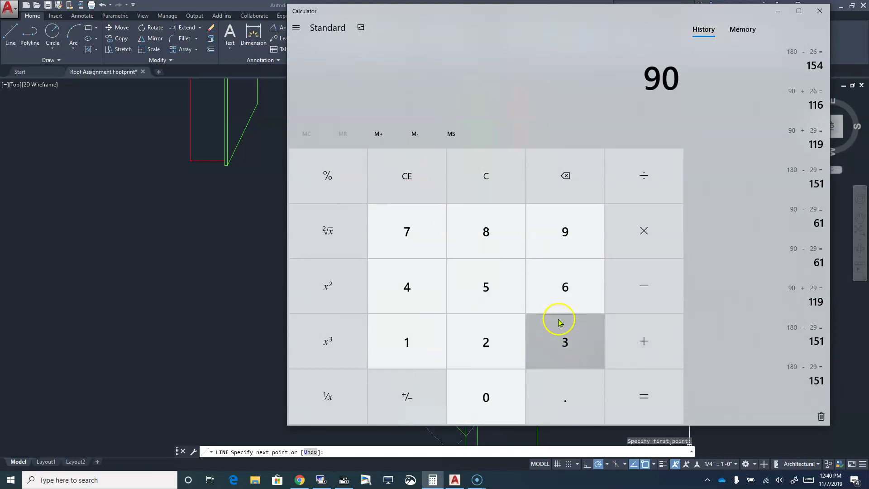
{"action": "left_click", "coordinate": [649, 281]}
{"action": "left_click", "coordinate": [485, 345]}
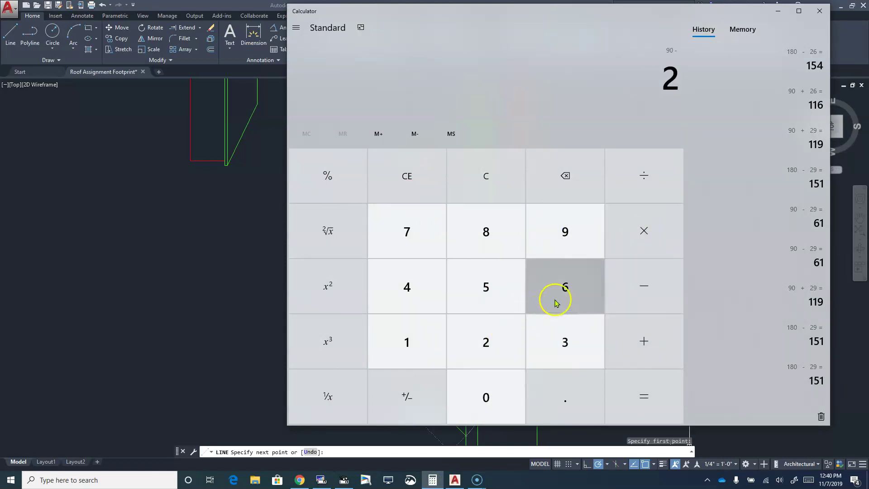
{"action": "left_click", "coordinate": [557, 301]}
{"action": "left_click", "coordinate": [624, 387]}
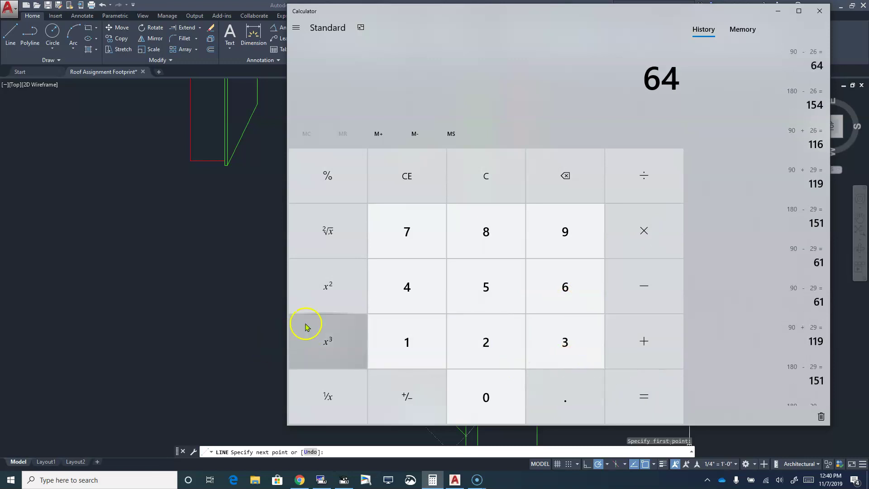
Return to AutoCAD and draw the west elevation's north slope line at 64°, extending past the ridge construction lines.
{"action": "left_click", "coordinate": [775, 13]}
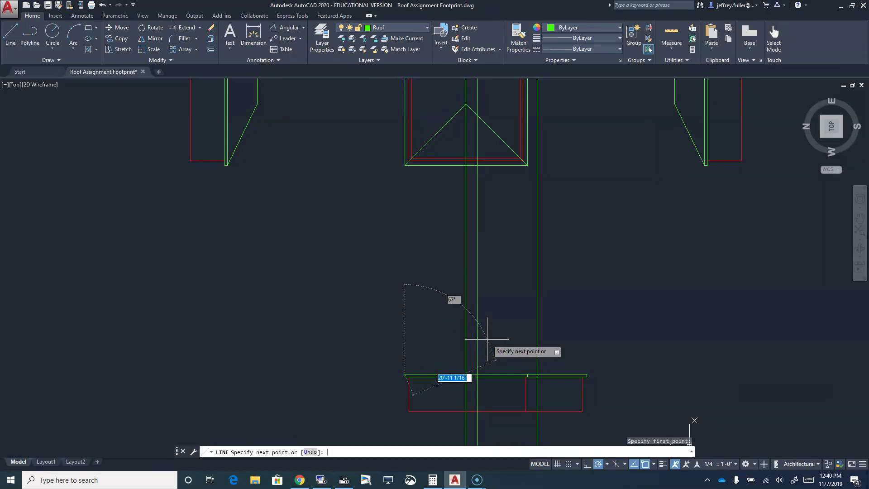
{"action": "key", "text": "Return"}
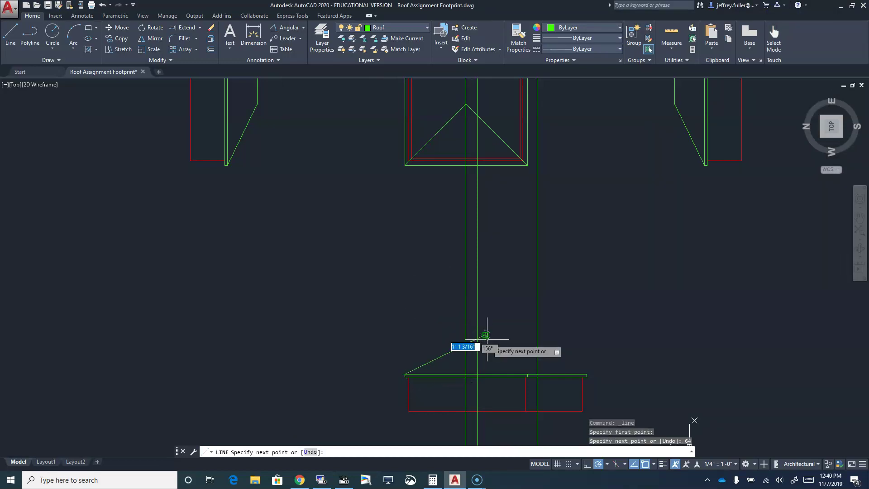
{"action": "key", "text": "Escape"}
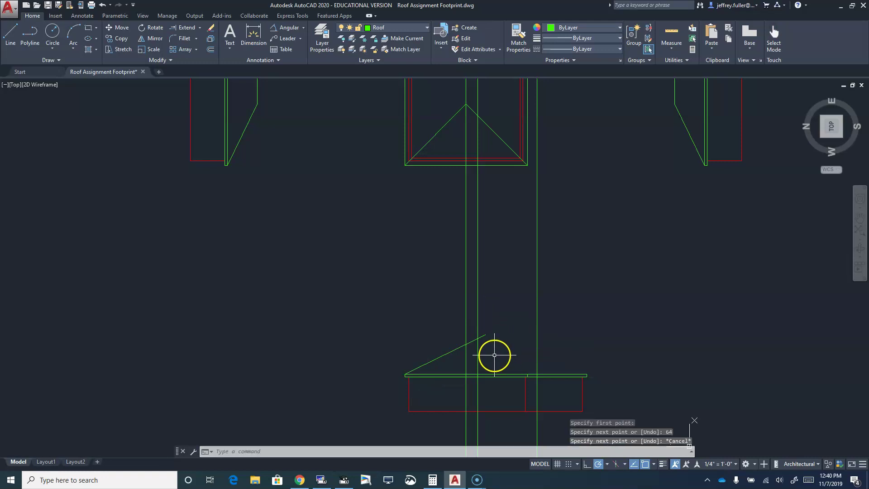
Draw the west elevation's main south slope from where the north slope meets the northernmost ridge construction line to the fascia's intermediate upper corner.
{"action": "scroll", "coordinate": [494, 355], "scroll_direction": "up", "scroll_amount": 2}
{"action": "scroll", "coordinate": [485, 343], "scroll_direction": "up", "scroll_amount": 2}
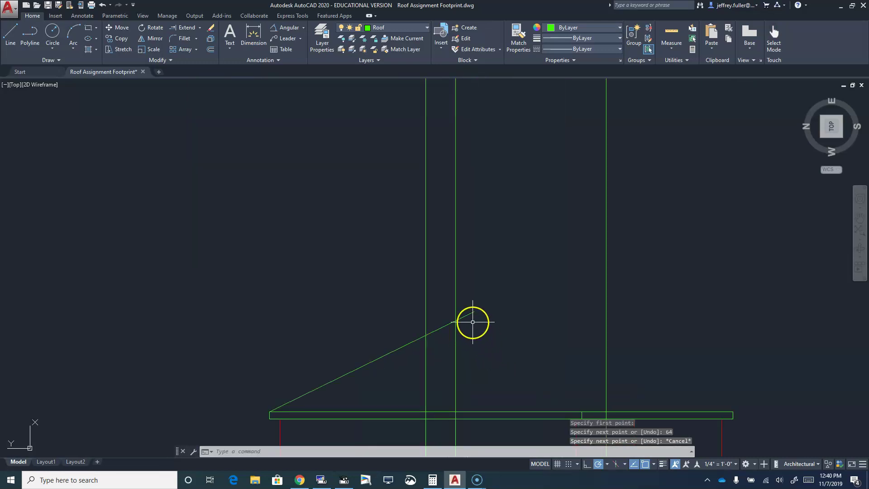
{"action": "scroll", "coordinate": [422, 274], "scroll_direction": "down", "scroll_amount": 6}
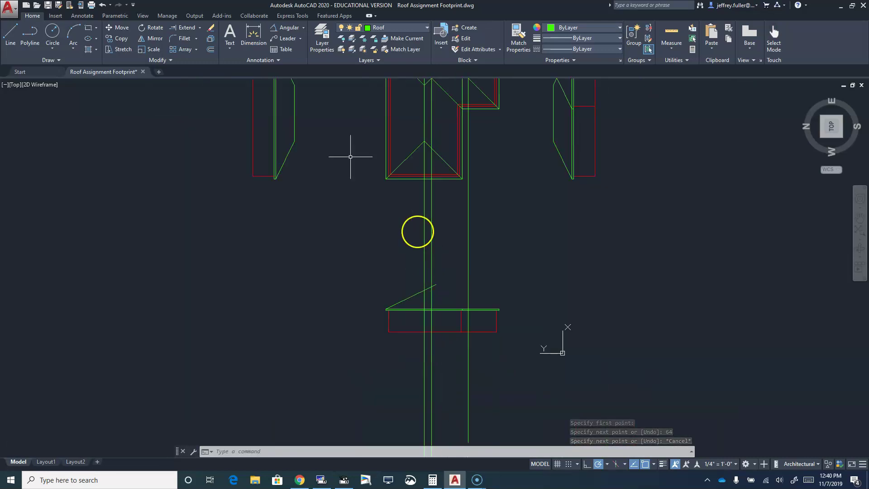
{"action": "left_click", "coordinate": [11, 33]}
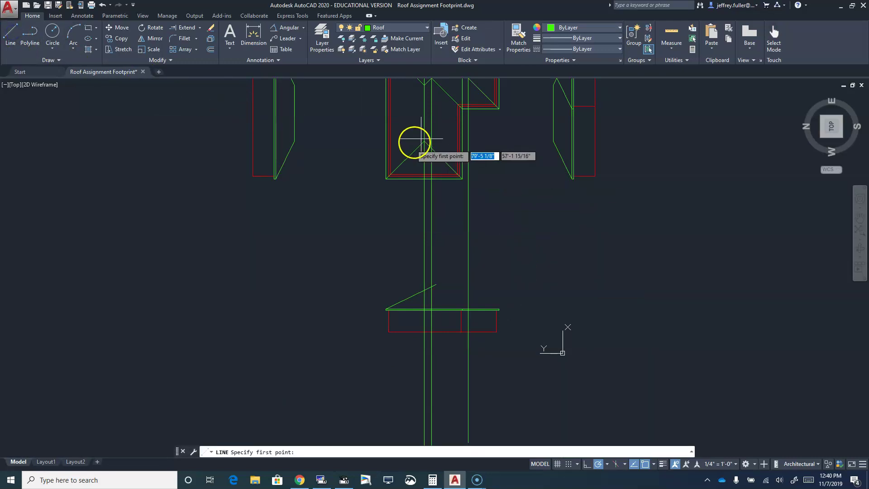
{"action": "left_click", "coordinate": [436, 285]}
{"action": "scroll", "coordinate": [452, 299], "scroll_direction": "up", "scroll_amount": 6}
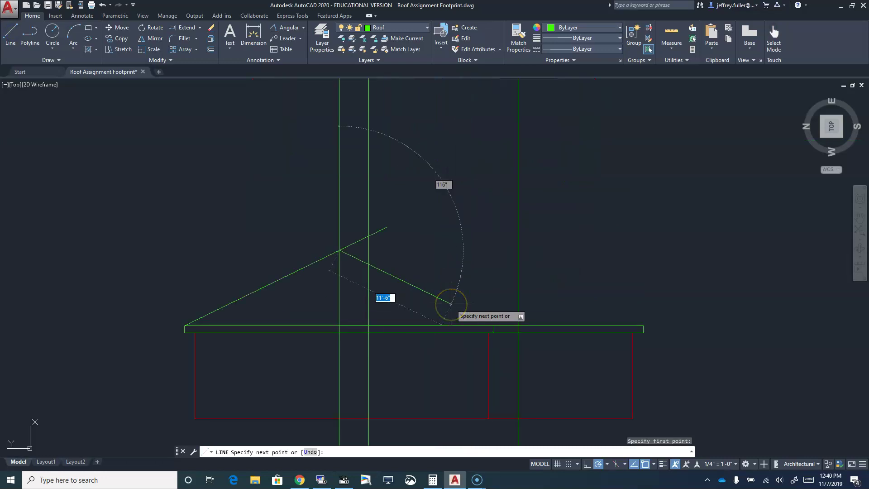
{"action": "left_click", "coordinate": [494, 326]}
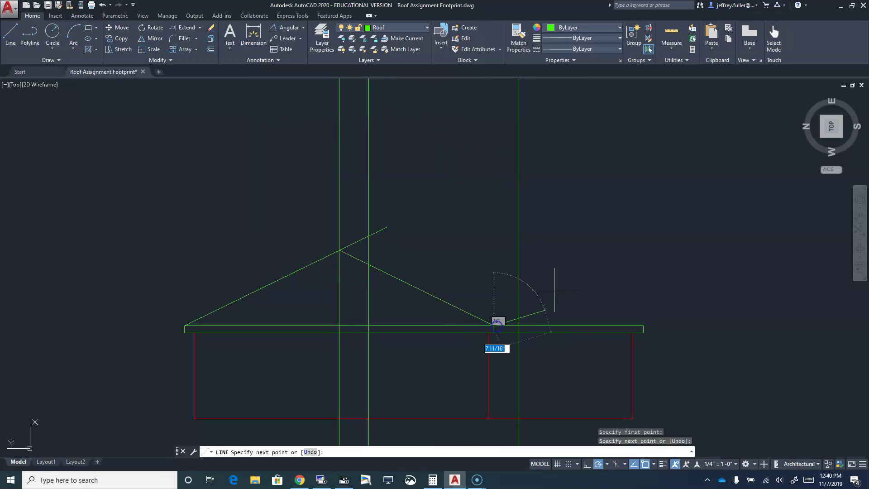
{"action": "key", "text": "Escape"}
Draw the lower ridge horizontally from the main south slope to the southernmost construction line and continue it down to the fascia's upper south corner.
{"action": "scroll", "coordinate": [428, 282], "scroll_direction": "down", "scroll_amount": 8}
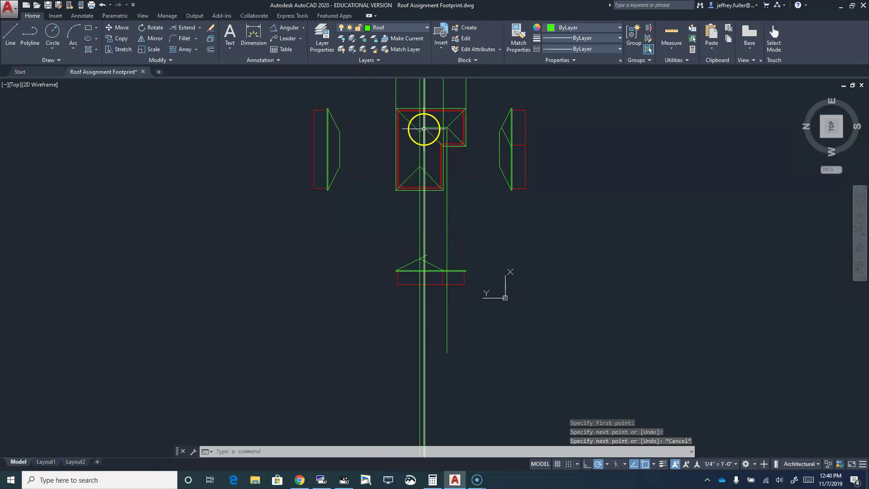
{"action": "scroll", "coordinate": [418, 181], "scroll_direction": "up", "scroll_amount": 5}
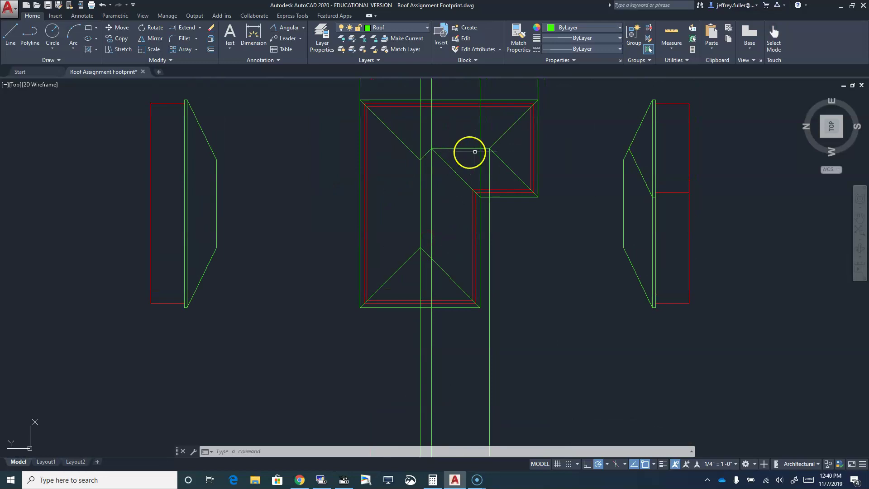
{"action": "scroll", "coordinate": [471, 311], "scroll_direction": "down", "scroll_amount": 6}
{"action": "scroll", "coordinate": [455, 240], "scroll_direction": "up", "scroll_amount": 6}
{"action": "scroll", "coordinate": [452, 223], "scroll_direction": "up", "scroll_amount": 2}
{"action": "left_click", "coordinate": [431, 297]}
{"action": "left_click", "coordinate": [422, 301]}
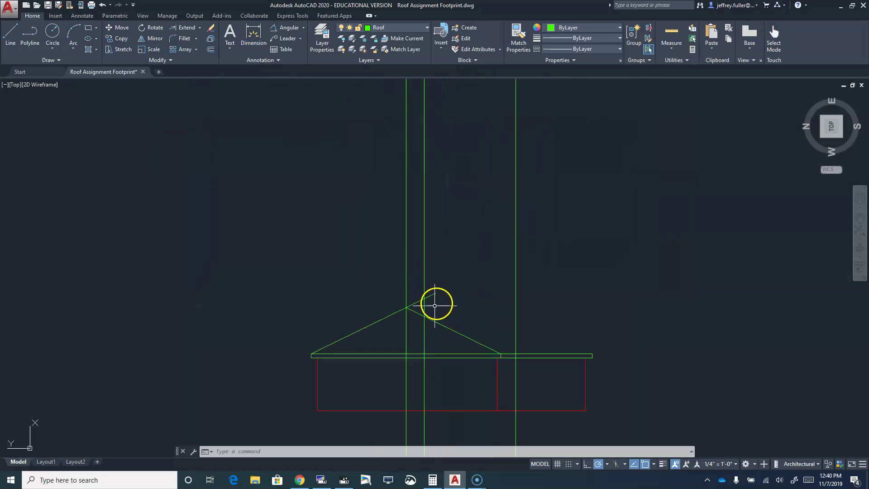
{"action": "scroll", "coordinate": [434, 294], "scroll_direction": "down", "scroll_amount": 6}
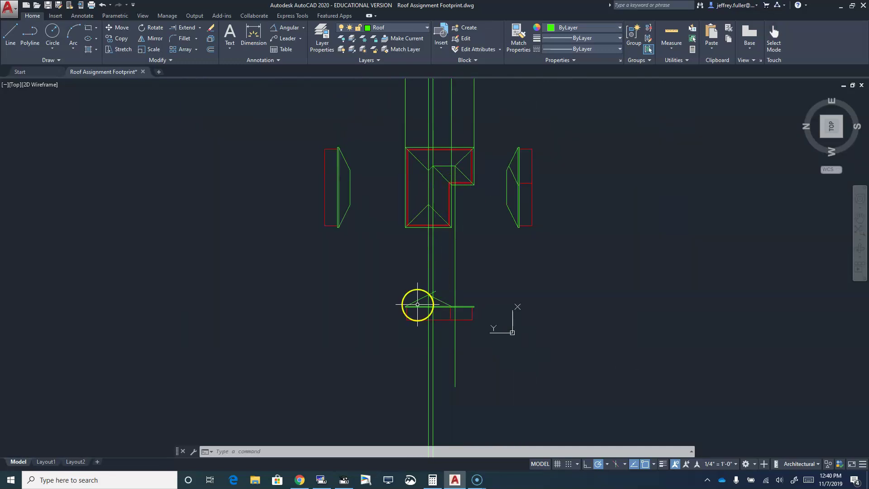
{"action": "scroll", "coordinate": [417, 305], "scroll_direction": "down", "scroll_amount": 4}
{"action": "left_click", "coordinate": [12, 32]}
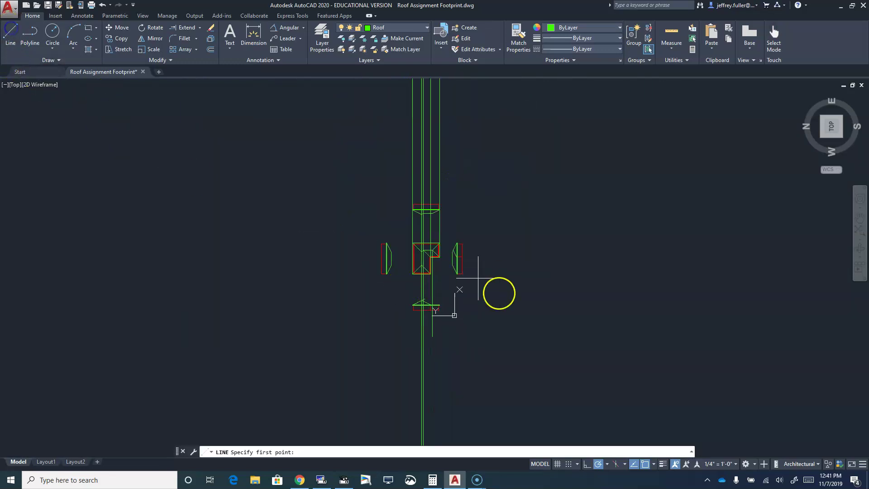
{"action": "scroll", "coordinate": [499, 293], "scroll_direction": "up", "scroll_amount": 6}
{"action": "middle_click_drag", "start_coordinate": [326, 351], "coordinate": [799, 359]}
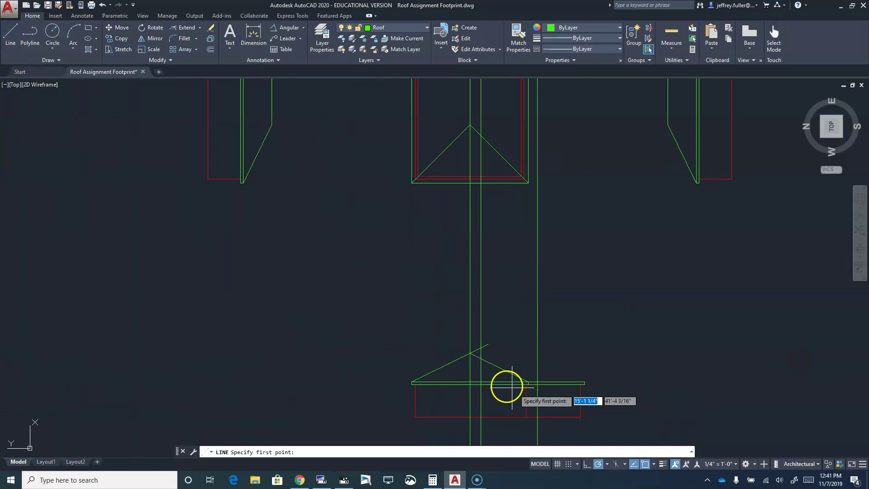
{"action": "left_click", "coordinate": [481, 357]}
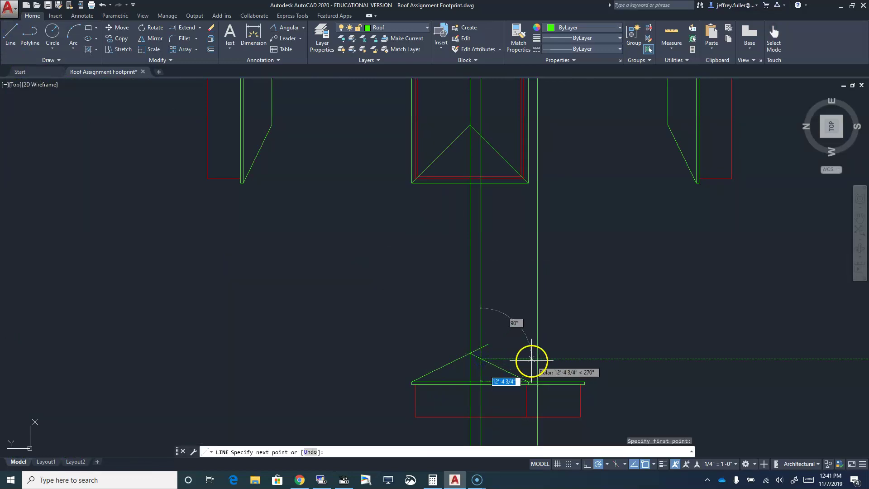
{"action": "scroll", "coordinate": [533, 360], "scroll_direction": "down", "scroll_amount": 3}
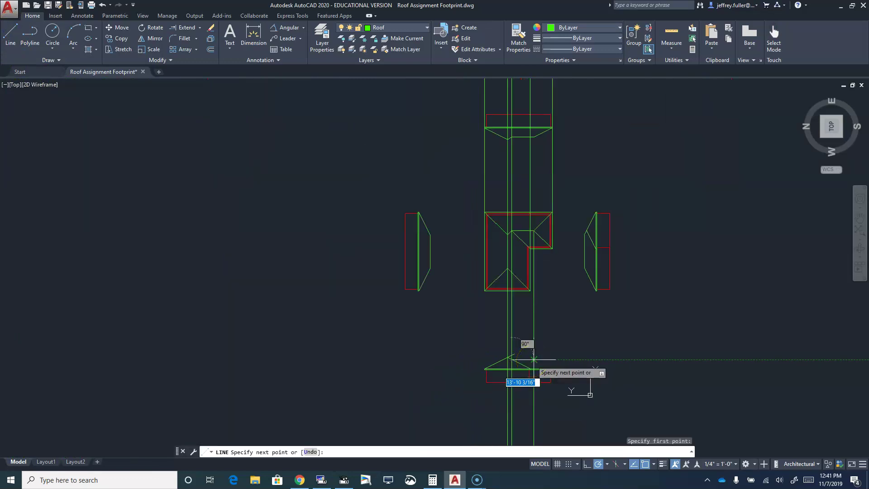
{"action": "scroll", "coordinate": [533, 360], "scroll_direction": "up", "scroll_amount": 6}
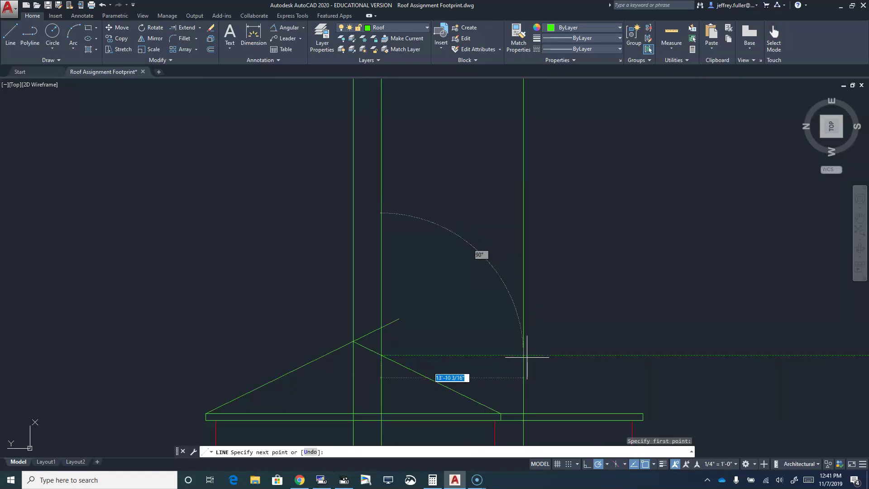
{"action": "left_click", "coordinate": [524, 356]}
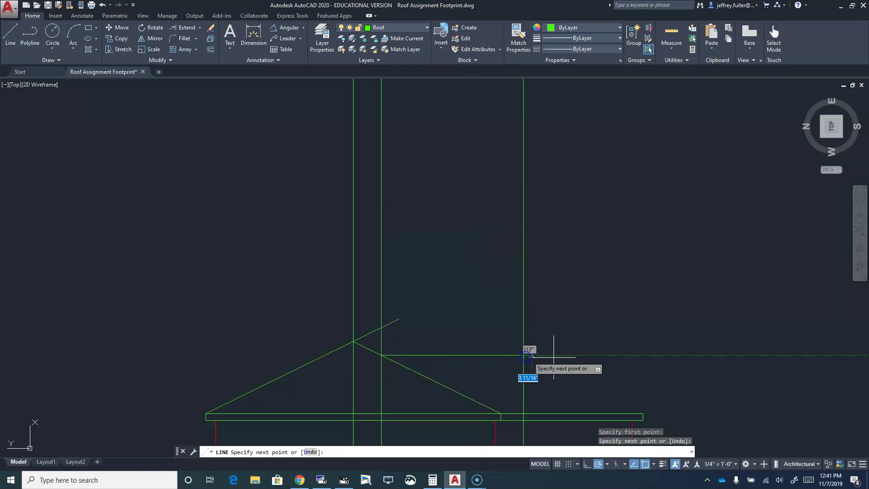
{"action": "left_click", "coordinate": [643, 413]}
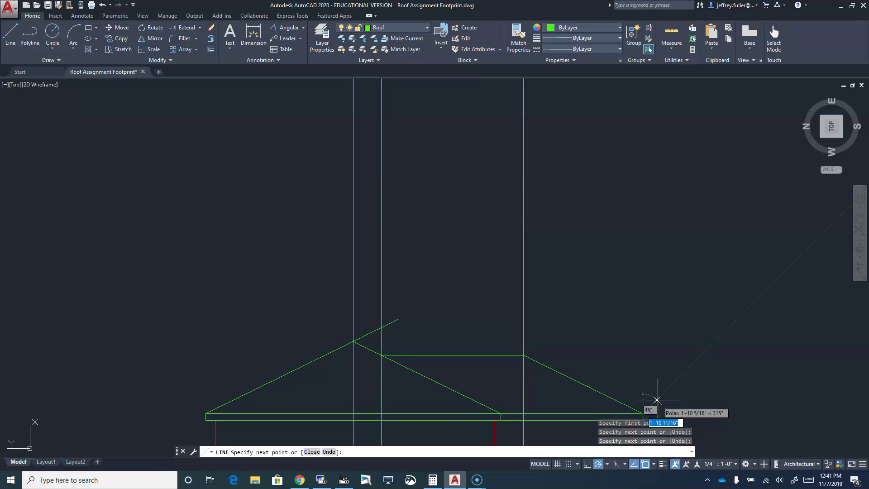
{"action": "key", "text": "Escape"}
{"action": "scroll", "coordinate": [589, 380], "scroll_direction": "down", "scroll_amount": 3}
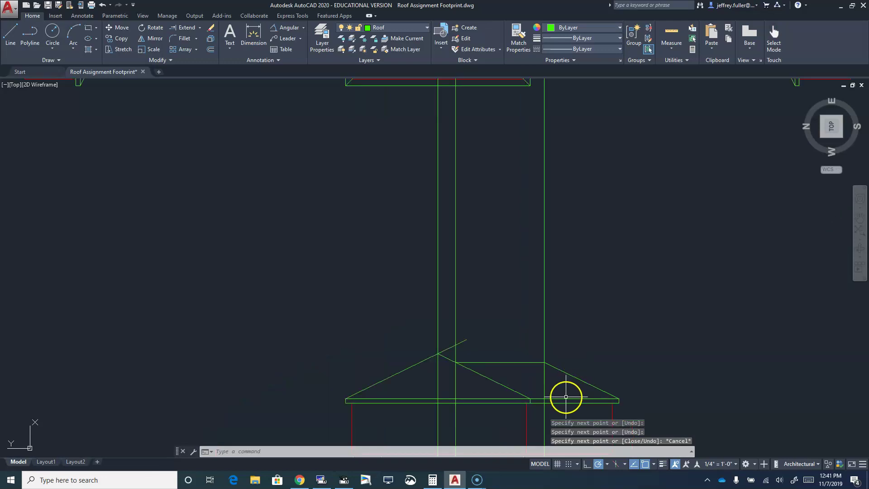
{"action": "scroll", "coordinate": [588, 389], "scroll_direction": "down", "scroll_amount": 2}
{"action": "scroll", "coordinate": [589, 349], "scroll_direction": "down", "scroll_amount": 2}
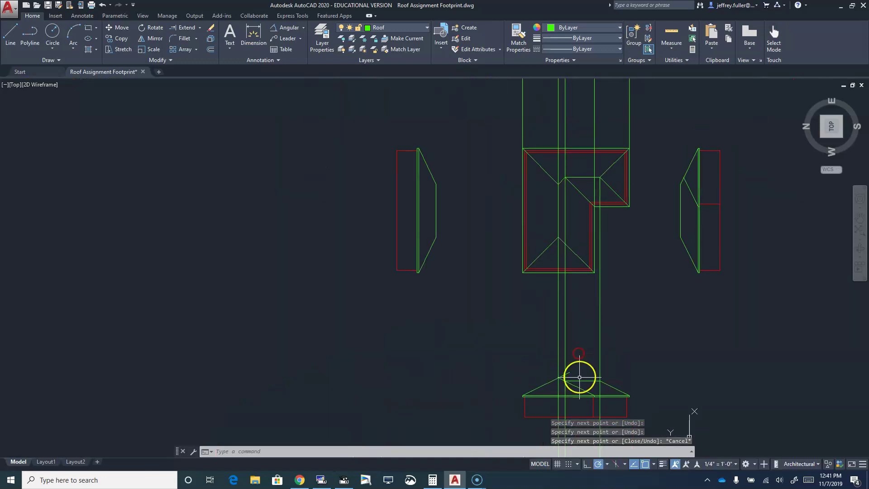
{"action": "scroll", "coordinate": [575, 377], "scroll_direction": "up", "scroll_amount": 5}
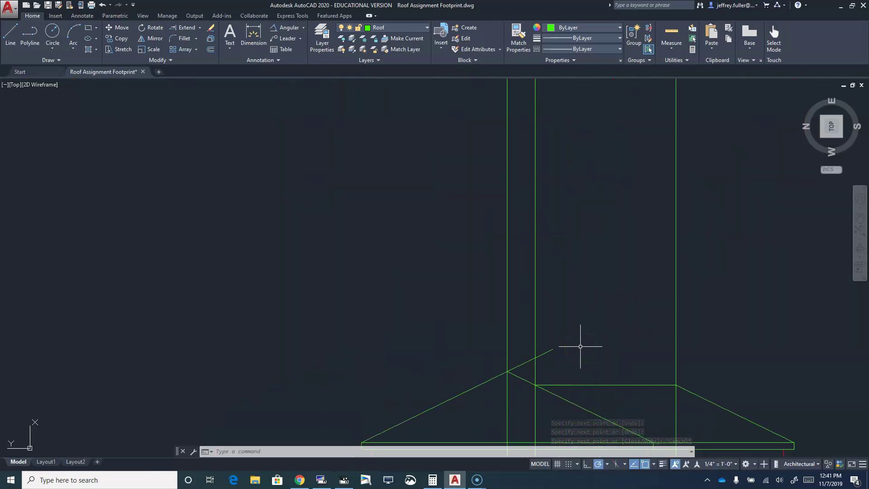
{"action": "type", "text": "trimm"}
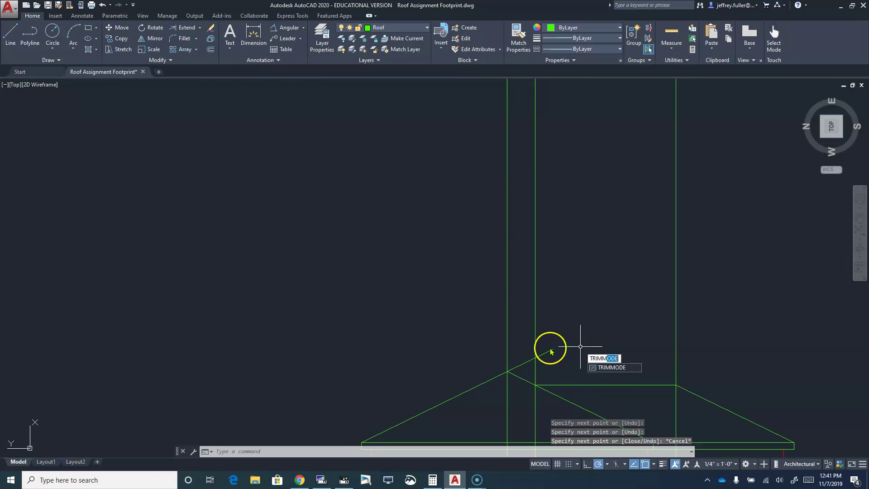
{"action": "key", "text": "Return"}
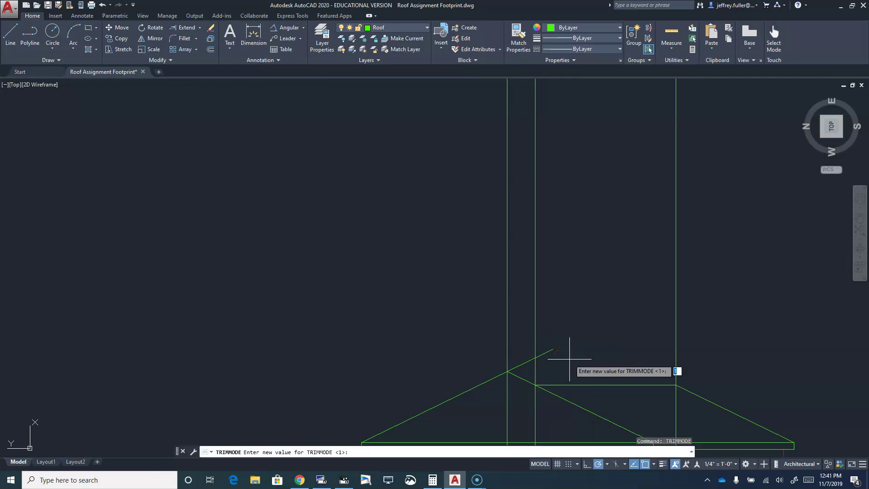
{"action": "key", "text": "Return"}
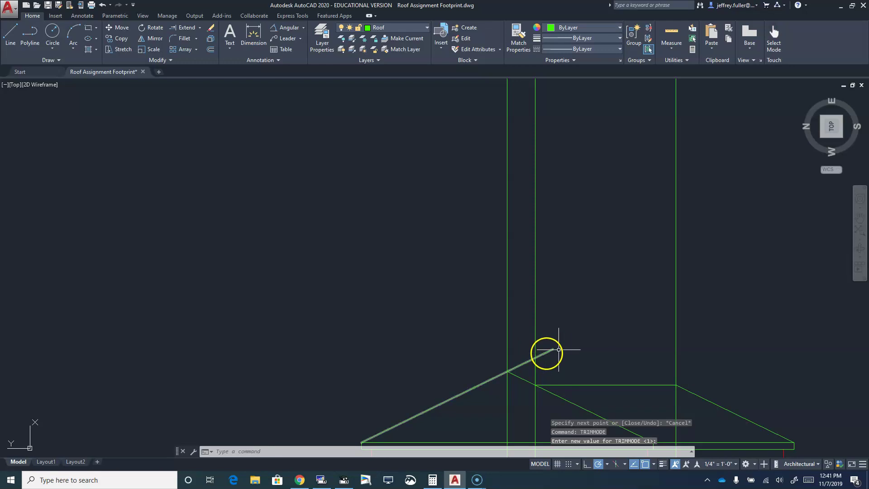
{"action": "key", "text": "Escape"}
{"action": "key", "text": "Escape"}
{"action": "key", "text": "Escape"}
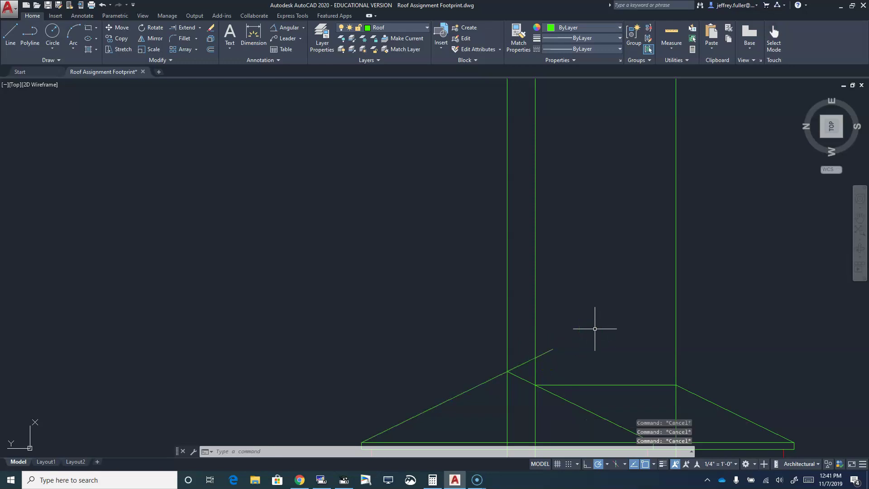
Trim the north slope's overshoot past the peak of the west elevation.
{"action": "key", "text": "Return"}
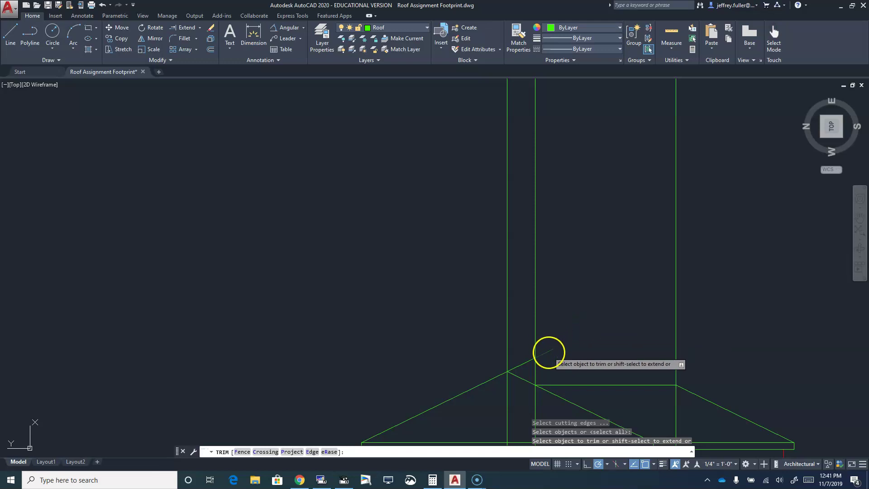
{"action": "left_click", "coordinate": [525, 361]}
{"action": "scroll", "coordinate": [557, 349], "scroll_direction": "down", "scroll_amount": 4}
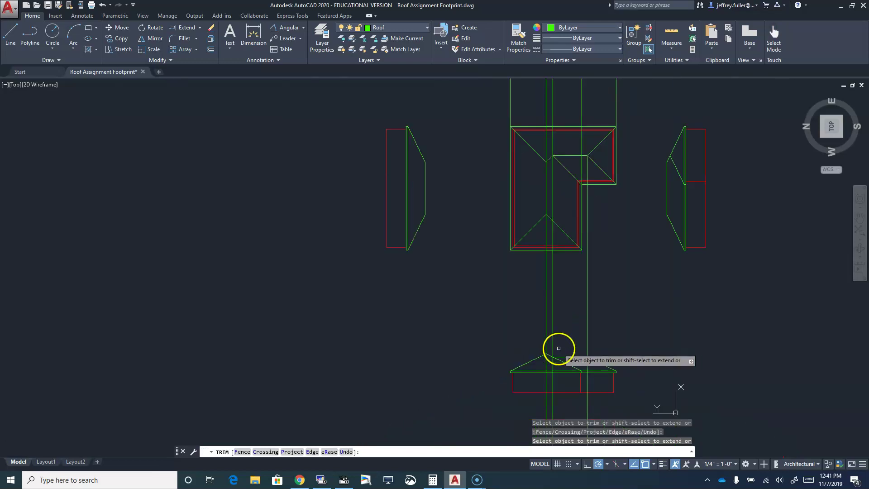
{"action": "key", "text": "Escape"}
{"action": "key", "text": "Escape"}
{"action": "key", "text": "Escape"}
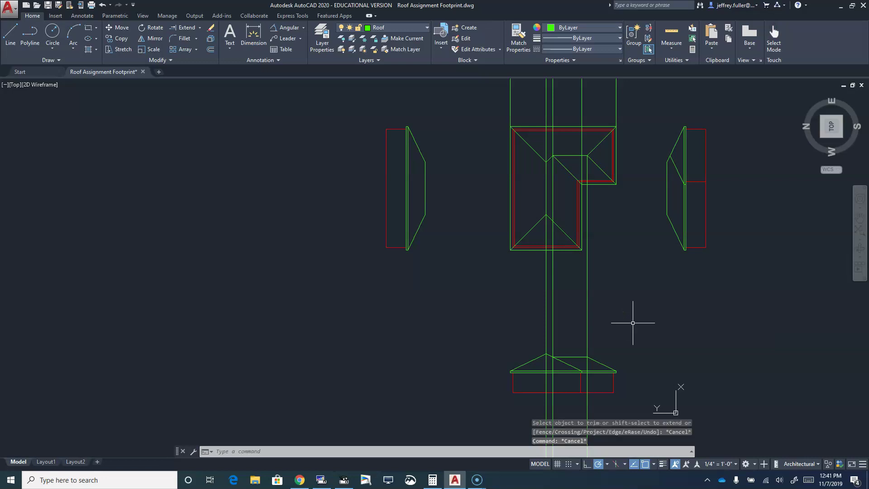
Erase the three ridge construction lines through the west elevation and the three remaining projection lines running from the roof plan to the east elevation.
{"action": "left_click", "coordinate": [627, 299]}
{"action": "left_click", "coordinate": [500, 312]}
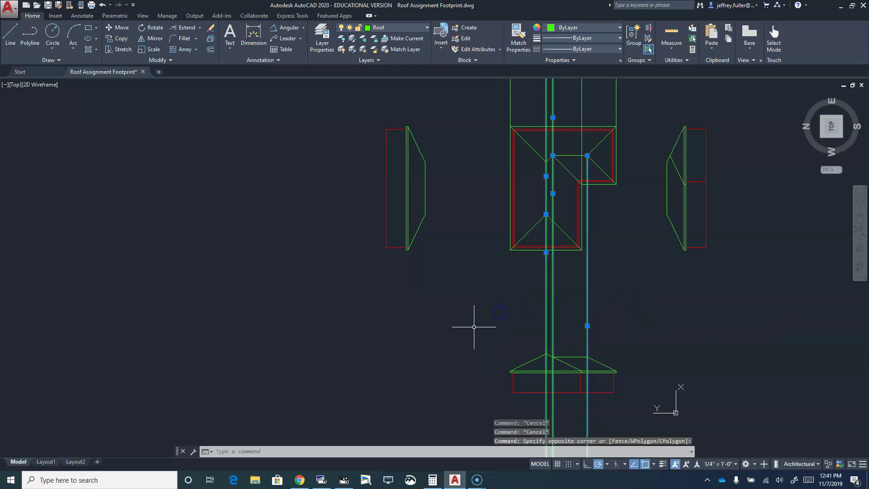
{"action": "key", "text": "Delete"}
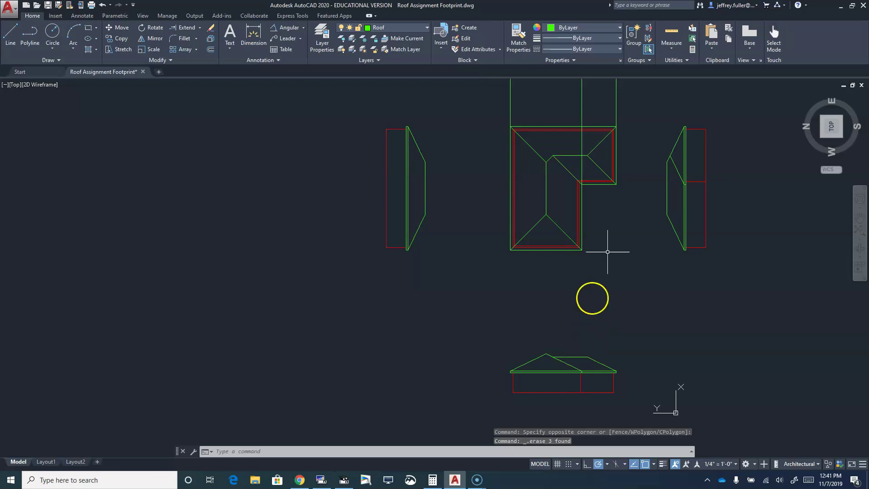
{"action": "left_click", "coordinate": [630, 102]}
{"action": "left_click", "coordinate": [470, 100]}
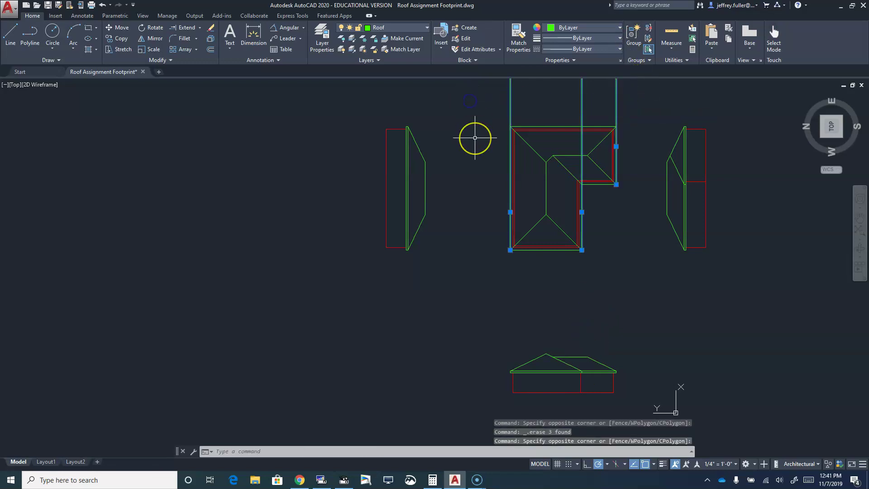
{"action": "key", "text": "Delete"}
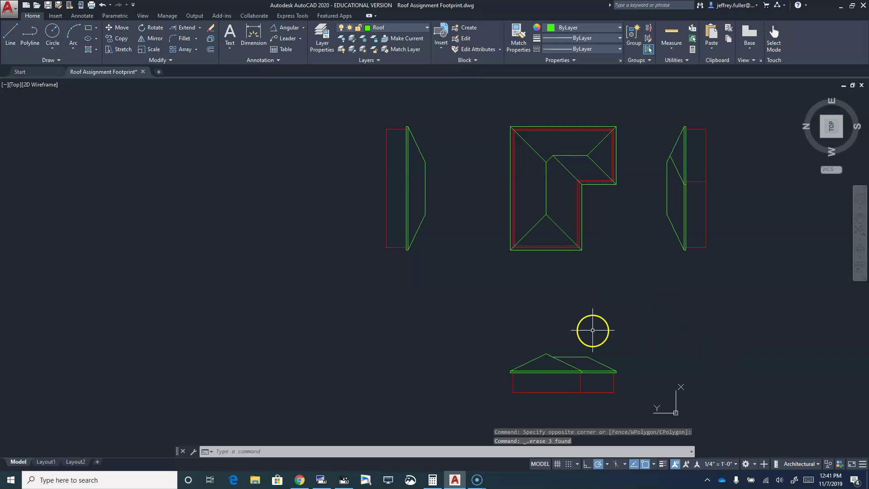
{"action": "scroll", "coordinate": [580, 328], "scroll_direction": "down", "scroll_amount": 4}
{"action": "scroll", "coordinate": [574, 324], "scroll_direction": "down", "scroll_amount": 1}
{"action": "scroll", "coordinate": [575, 325], "scroll_direction": "up", "scroll_amount": 3}
{"action": "middle_click_drag", "start_coordinate": [575, 324], "coordinate": [506, 338]}
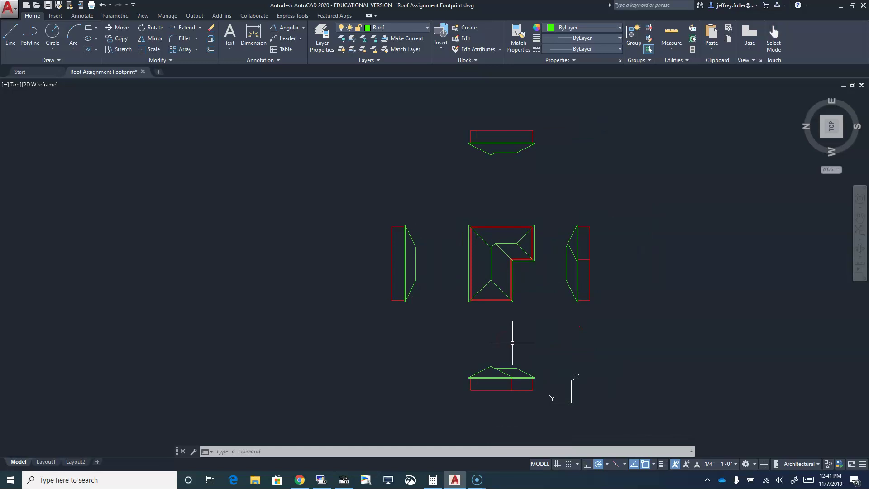